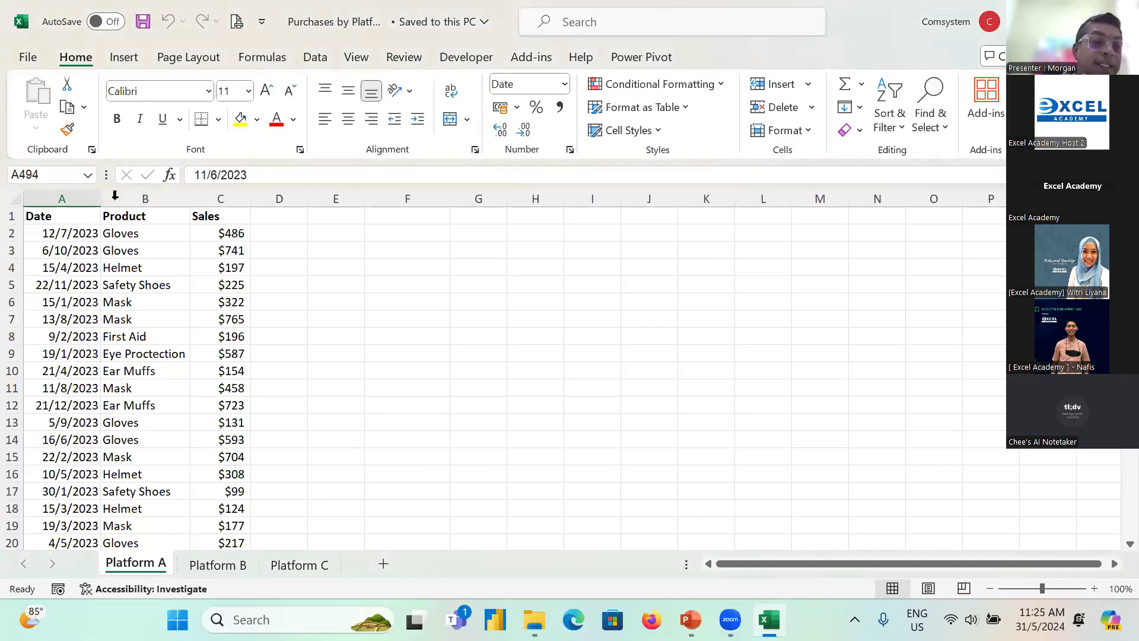
Step: Review the Date, Product and Sales columns on the Platform A, Platform B and Platform C sheets
left_click_drag(66, 199, 224, 199)
left_click(156, 216)
left_click(219, 565)
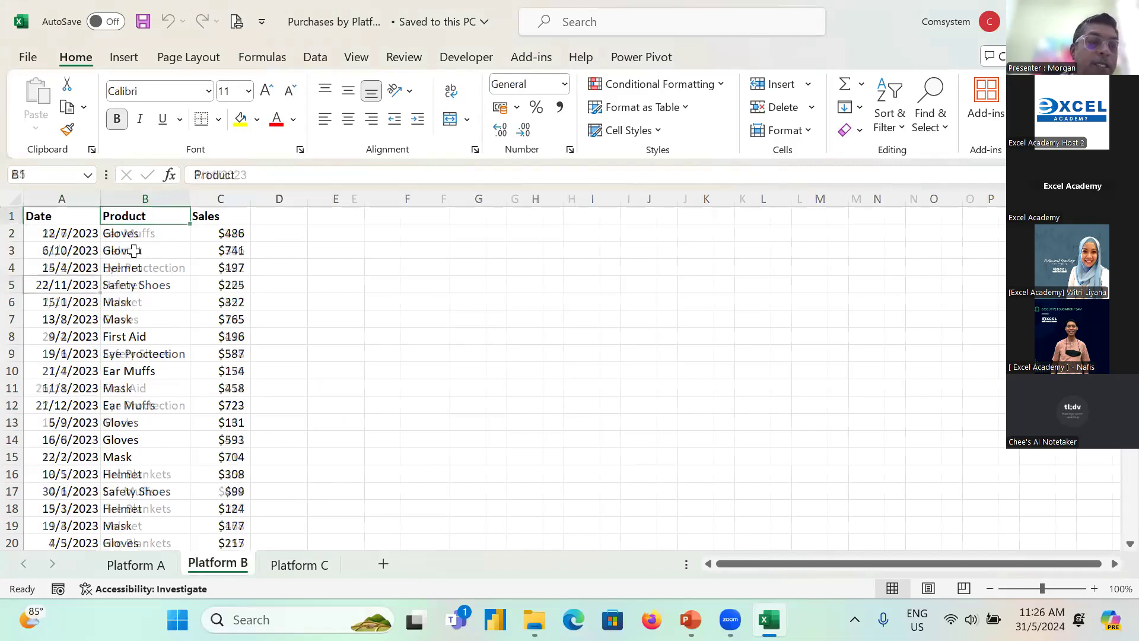
left_click_drag(62, 199, 248, 199)
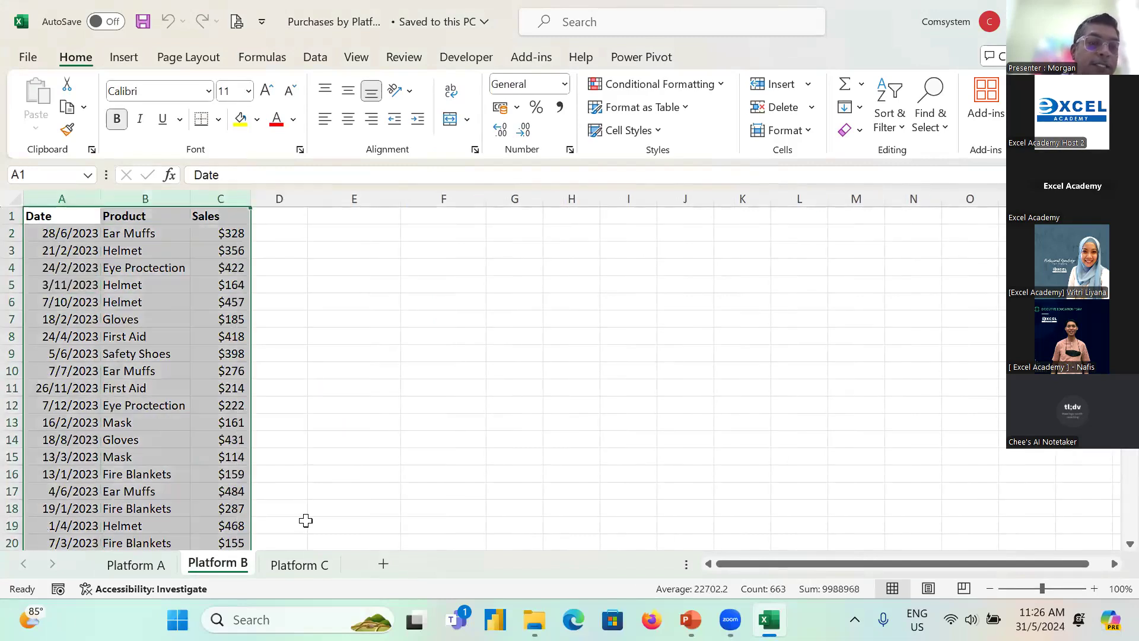
left_click(300, 566)
left_click_drag(70, 199, 235, 193)
left_click(177, 237)
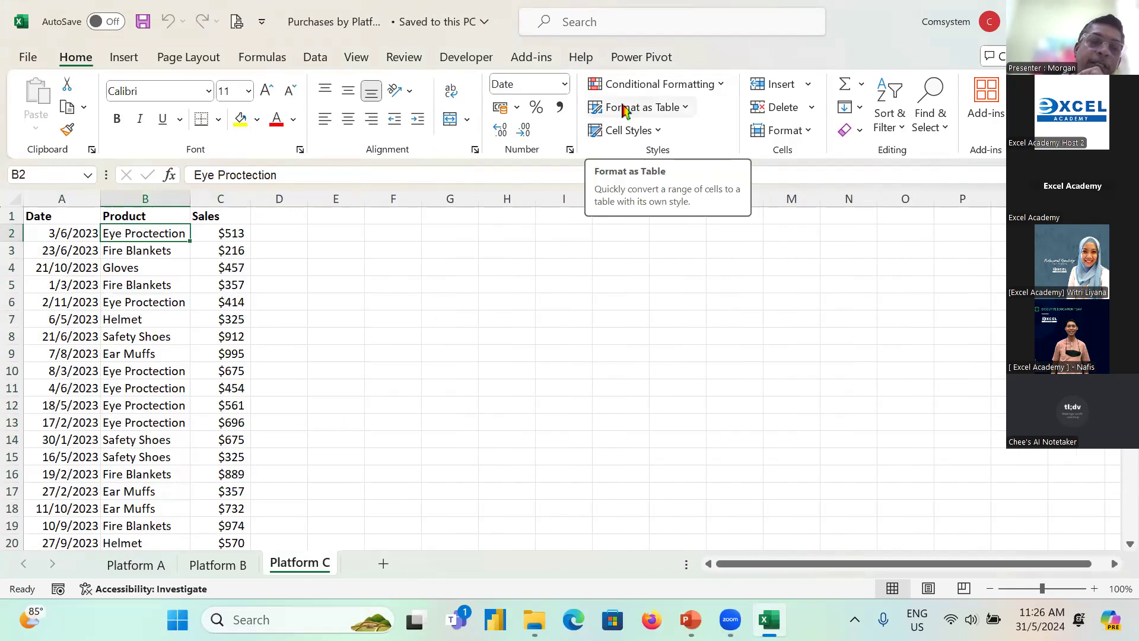
Step: Move the Product column after the Sales column on the Platform C sheet
left_click(146, 199)
right_click(149, 201)
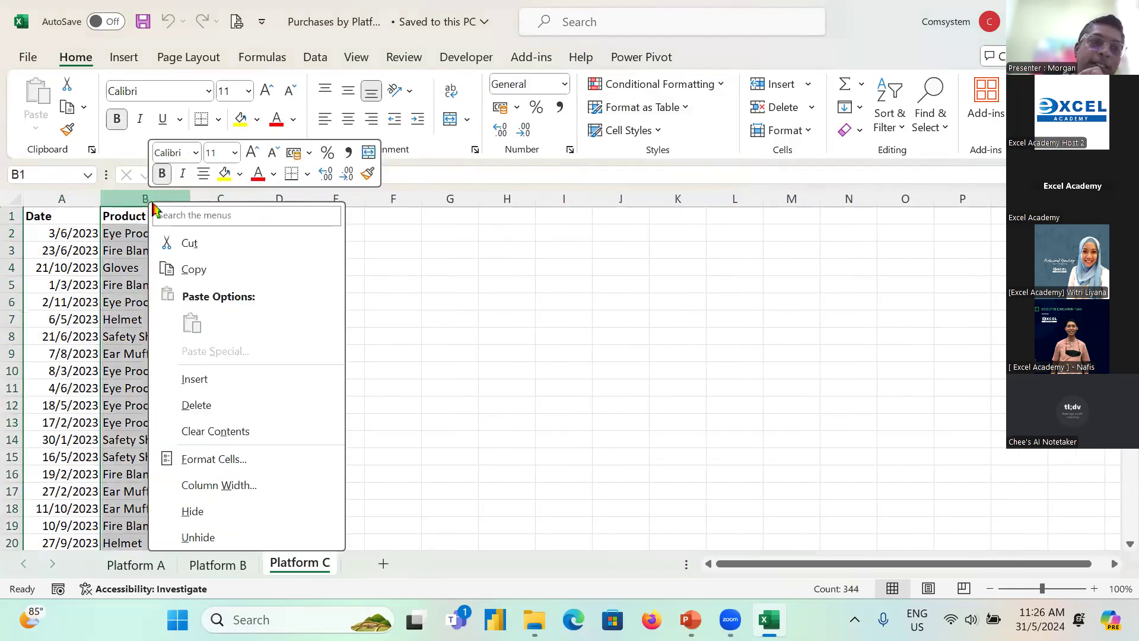
left_click(236, 247)
left_click(279, 200)
right_click(280, 201)
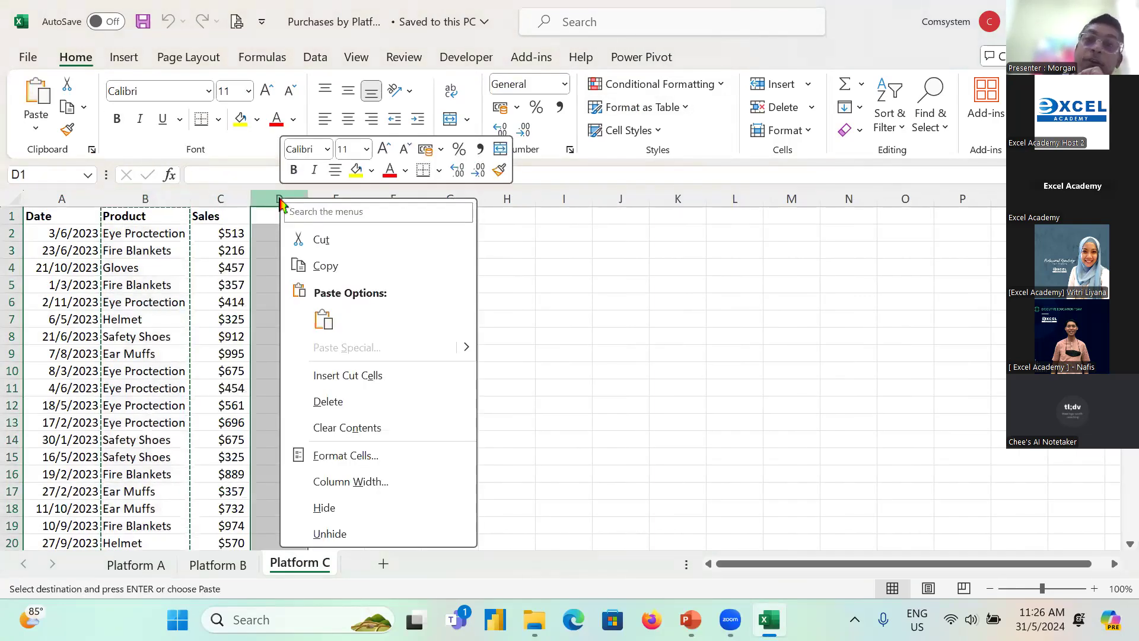
left_click(328, 376)
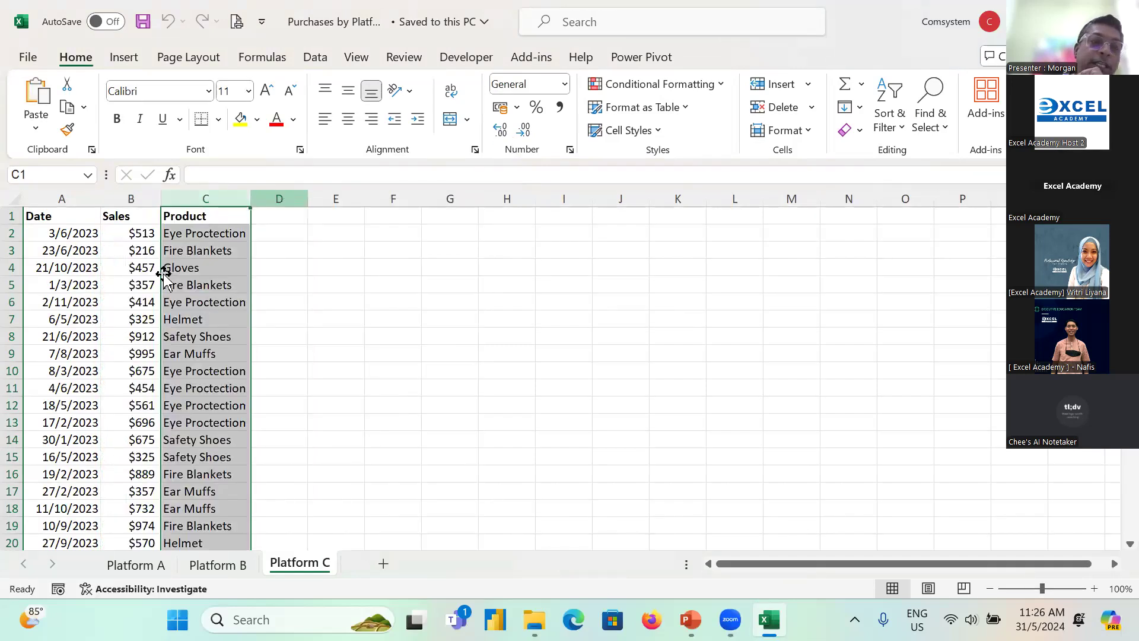
Step: Compare the column order of the data on the Platform C sheet with the Platform B sheet
left_click_drag(69, 212, 241, 310)
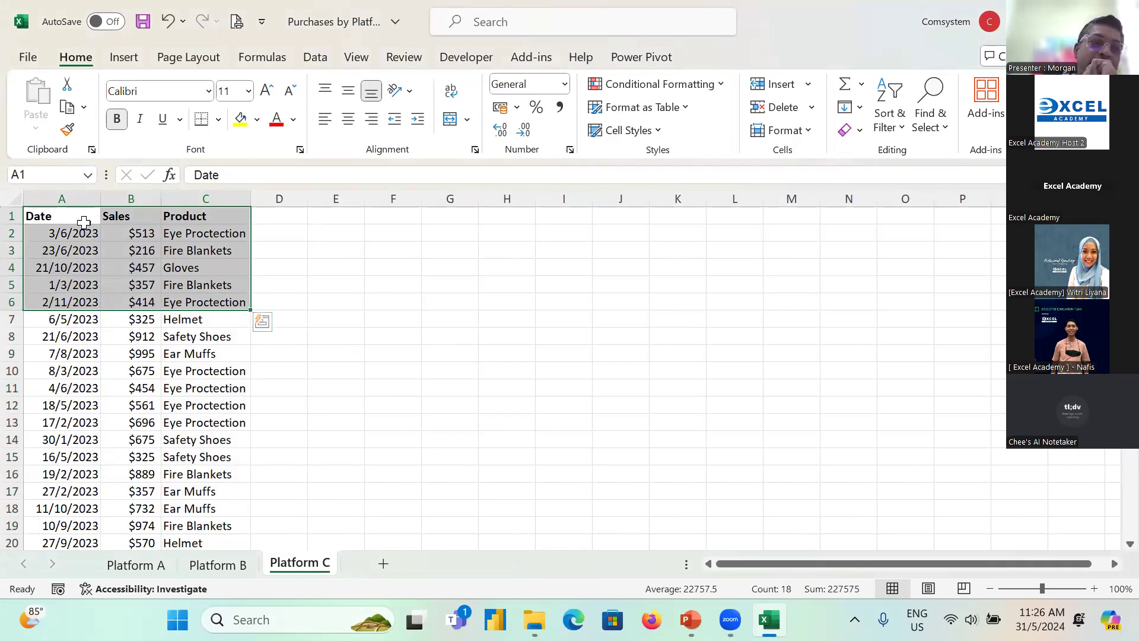
left_click_drag(82, 219, 86, 302)
left_click_drag(132, 251, 135, 283)
left_click_drag(187, 247, 196, 268)
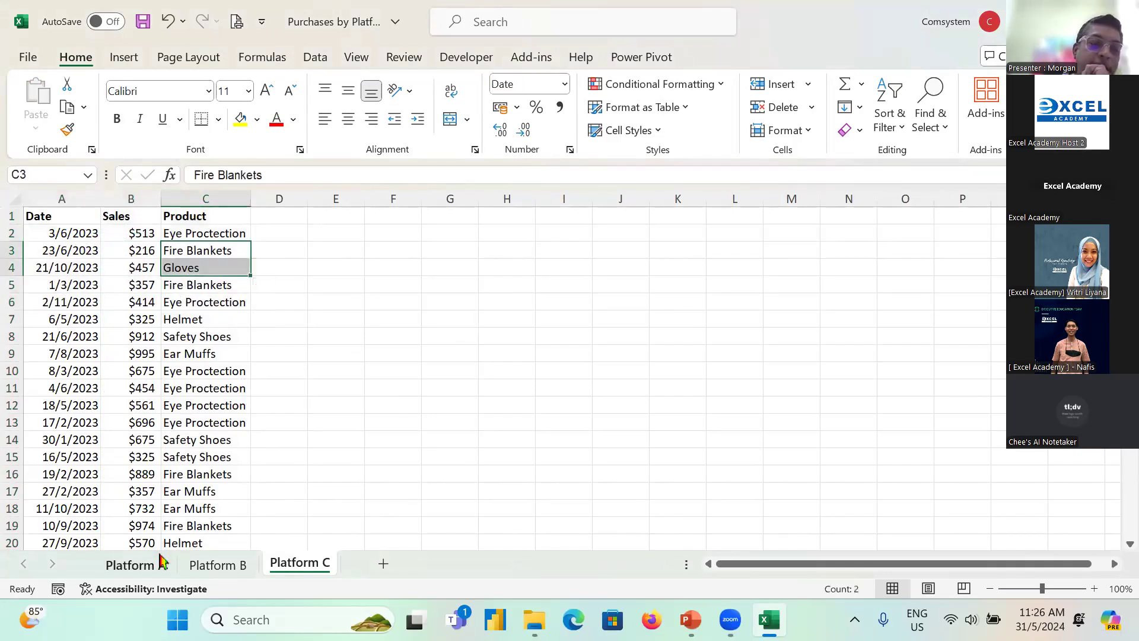
left_click(217, 565)
left_click(71, 217)
left_click(155, 230)
left_click(253, 232)
left_click(244, 232)
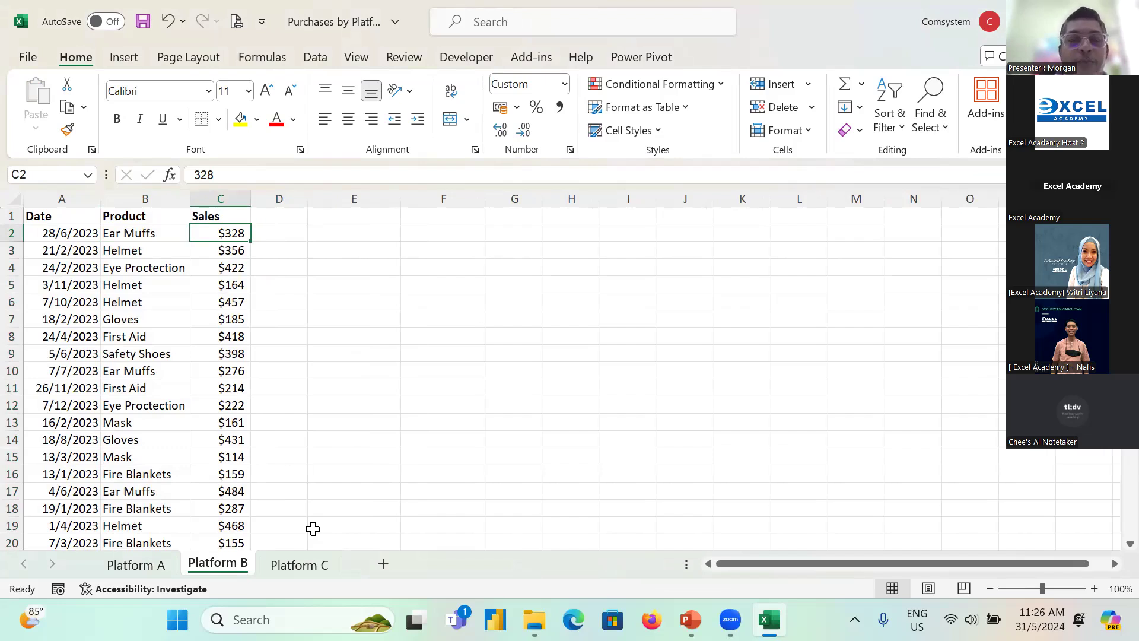
left_click(303, 566)
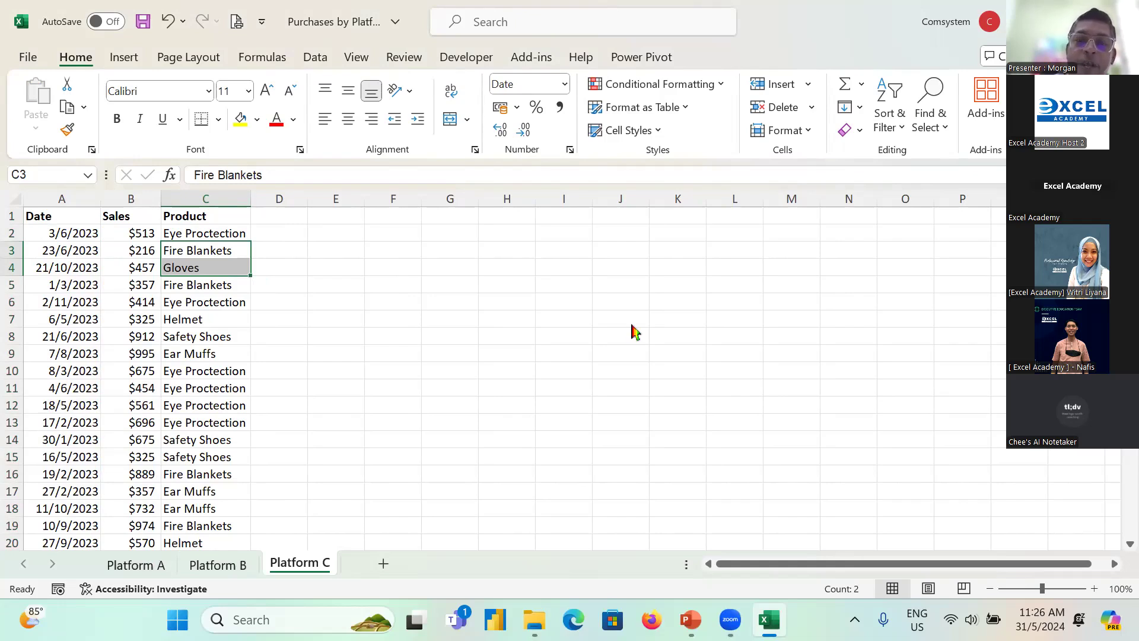
Step: Leave the workbook, switch to Firefox and search Google for "power bi download"
key("alt+Tab")
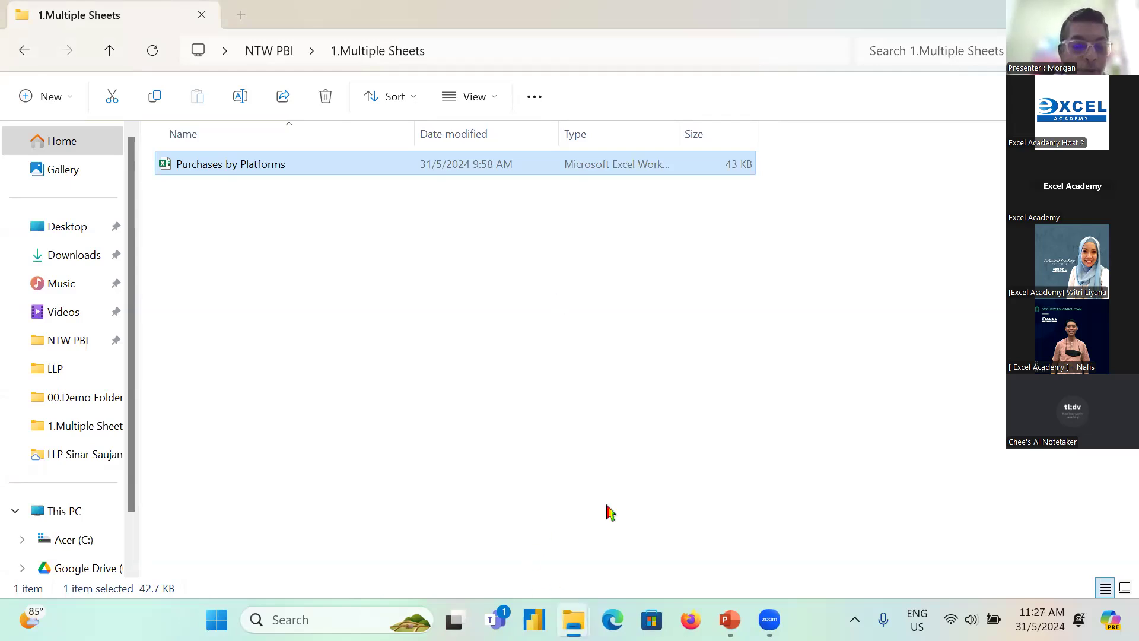
left_click(690, 619)
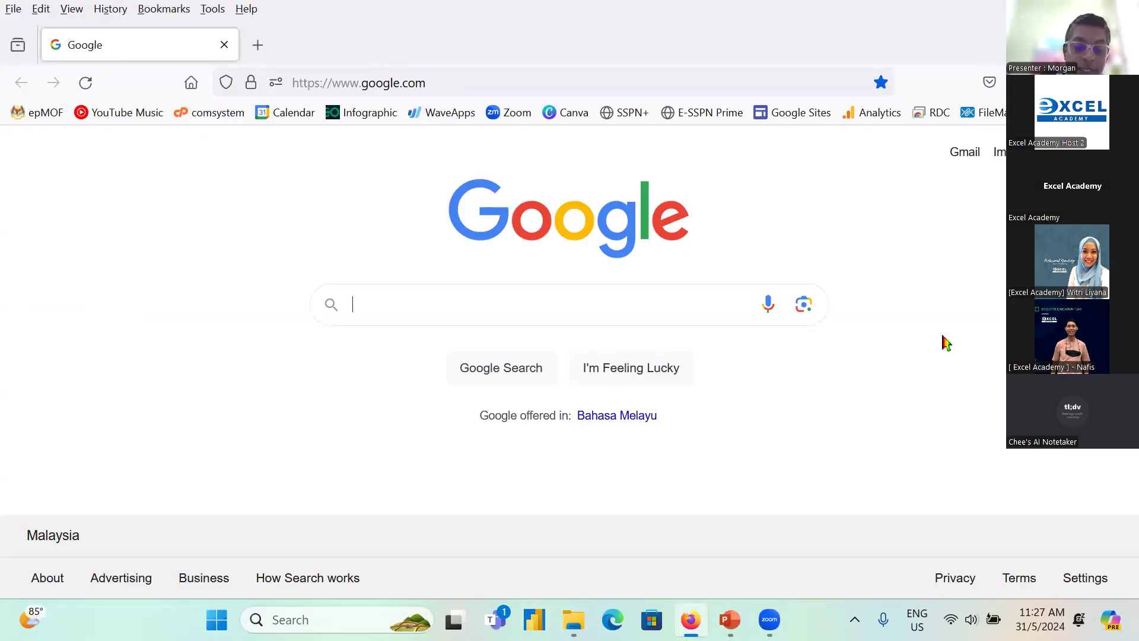
type("power b")
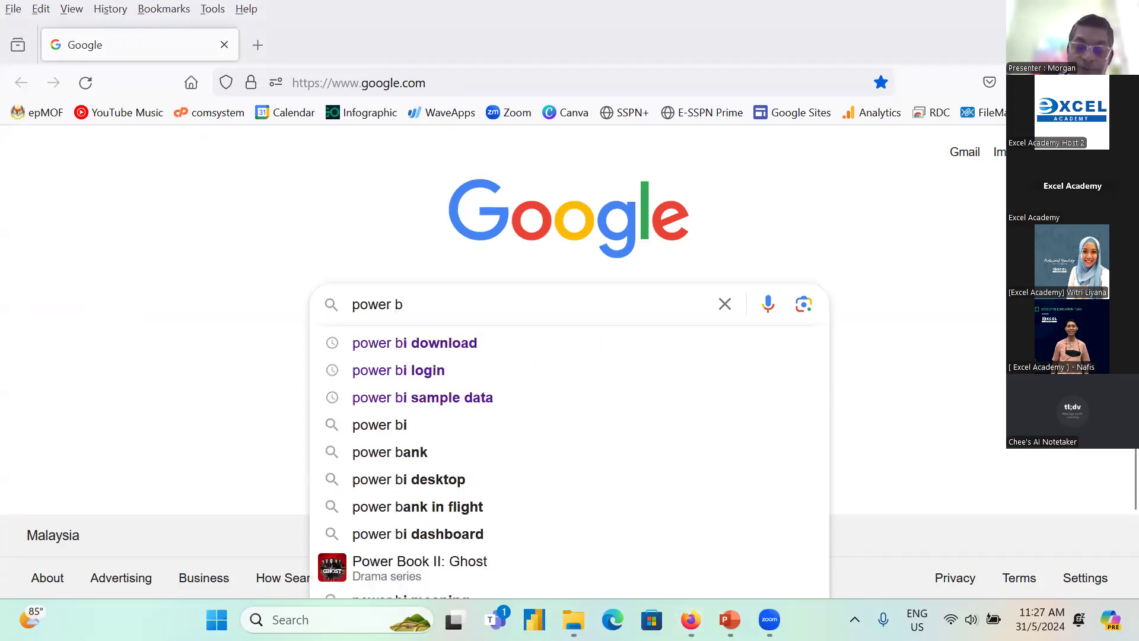
left_click(433, 349)
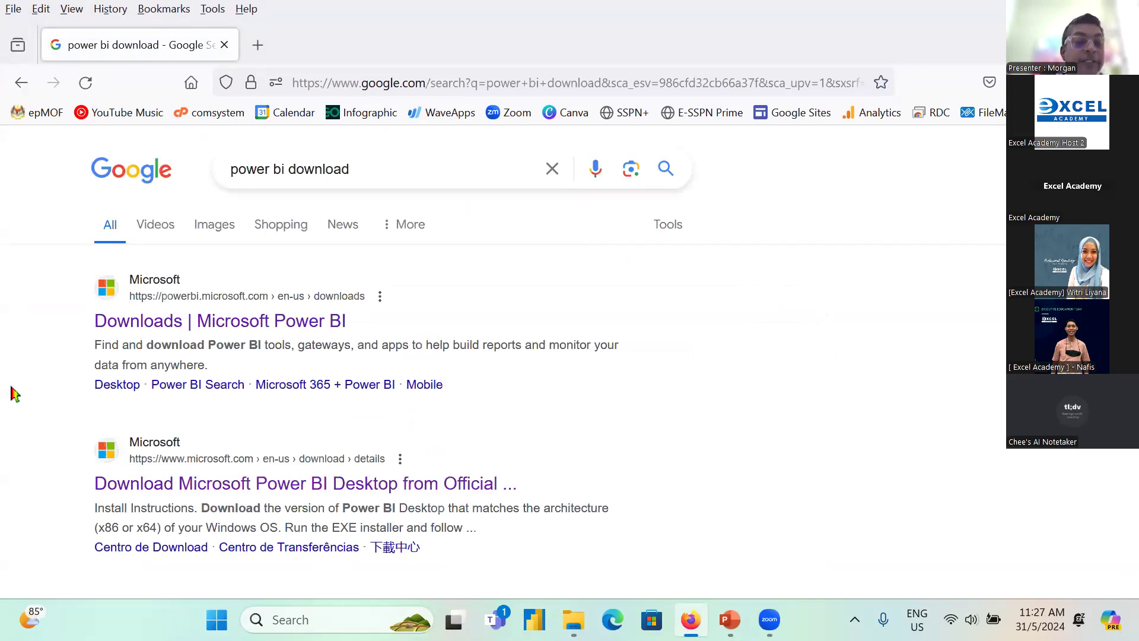
Step: Open Microsoft's Power BI downloads page and examine the download options for Power BI Desktop and Power BI Mobile
key("ctrl+2")
mouse_move(44, 250)
left_mouse_down()
mouse_move(454, 336)
mouse_move(457, 346)
left_mouse_up()
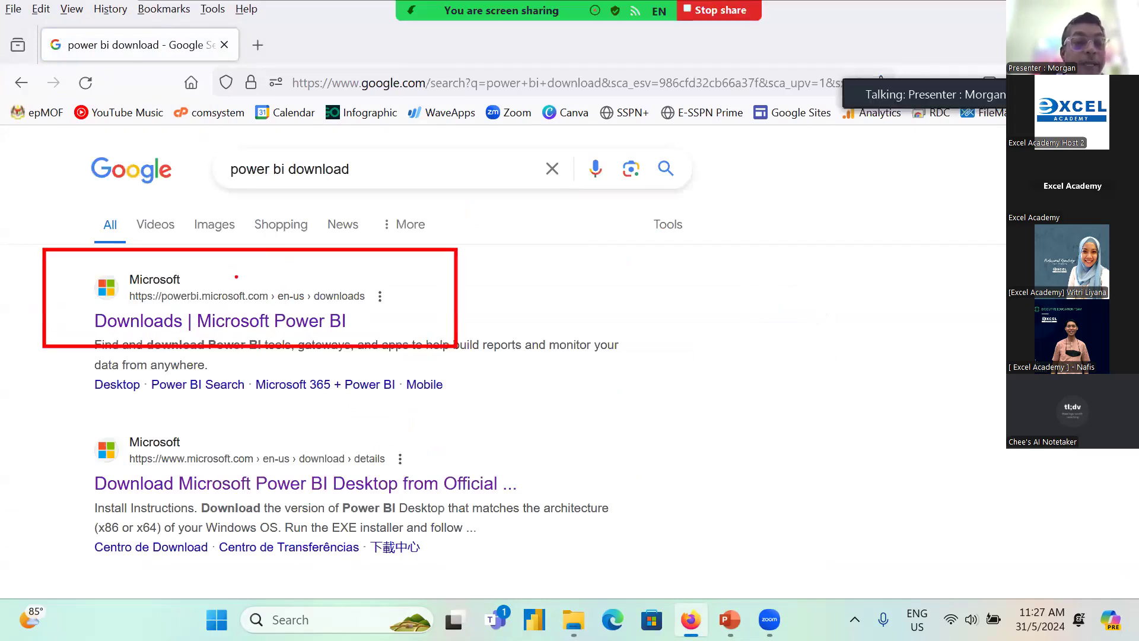
left_click_drag(287, 189, 237, 283)
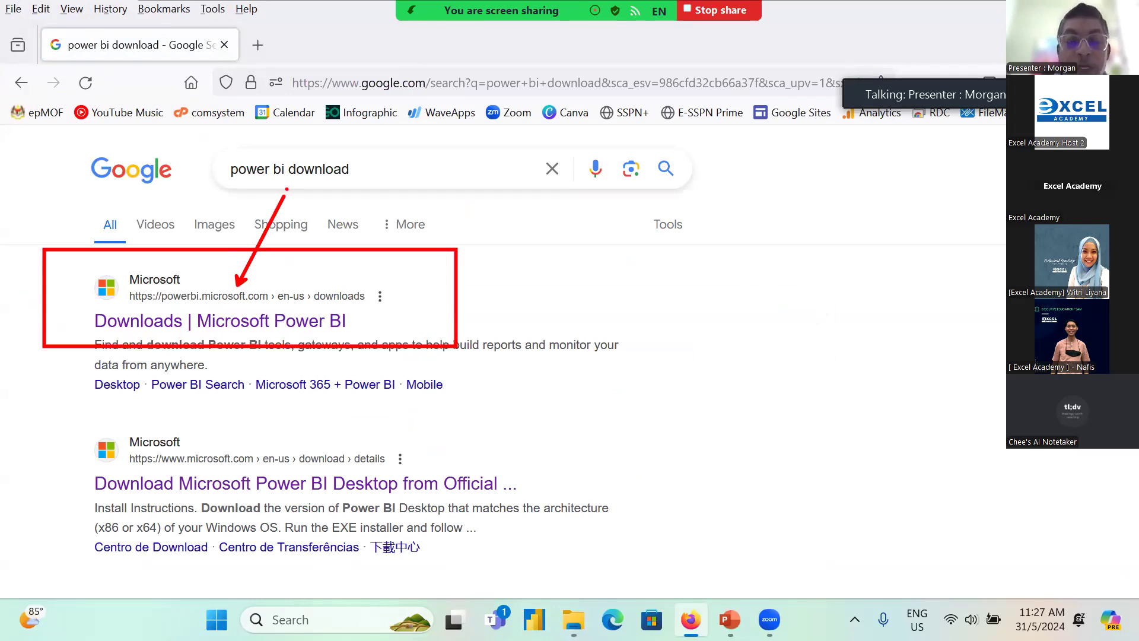
key("Escape")
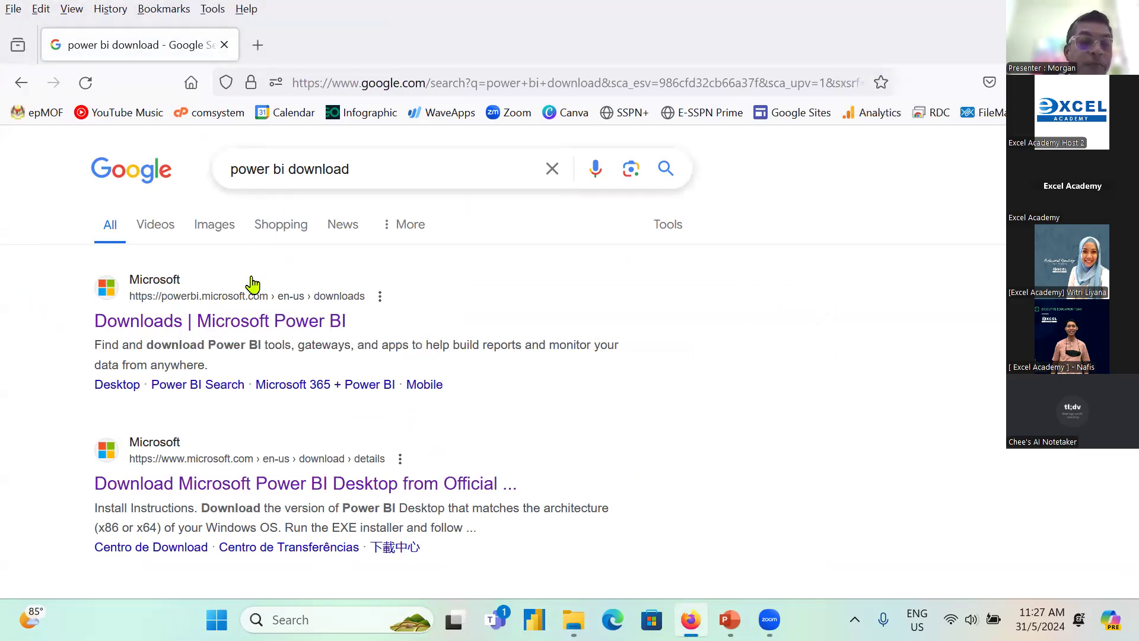
left_click(268, 333)
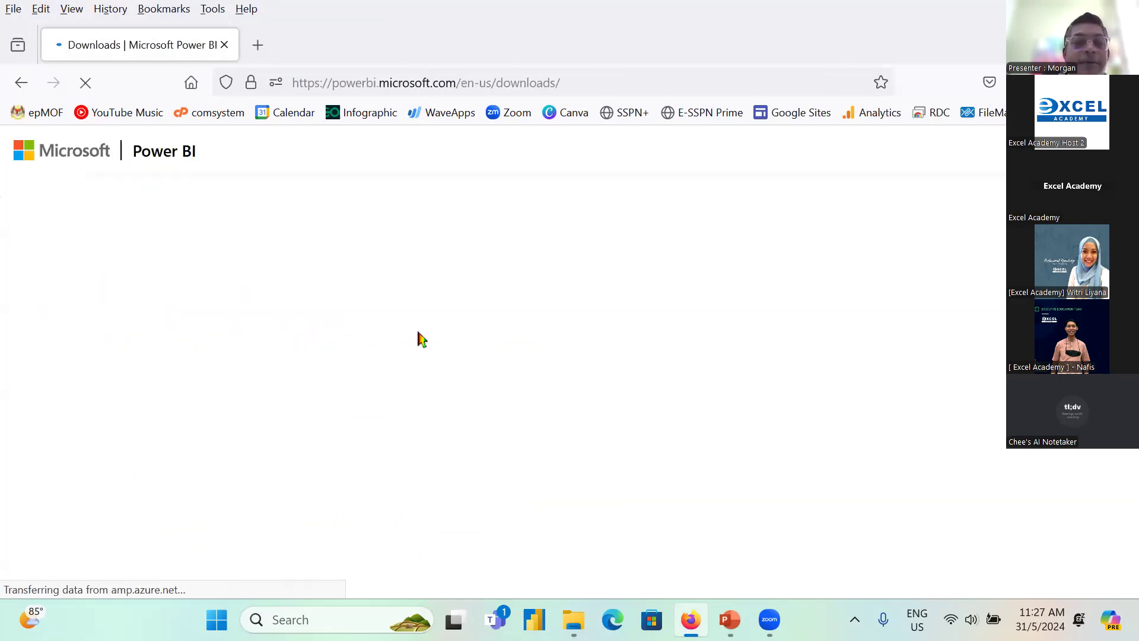
scroll(408, 325, "down", 5)
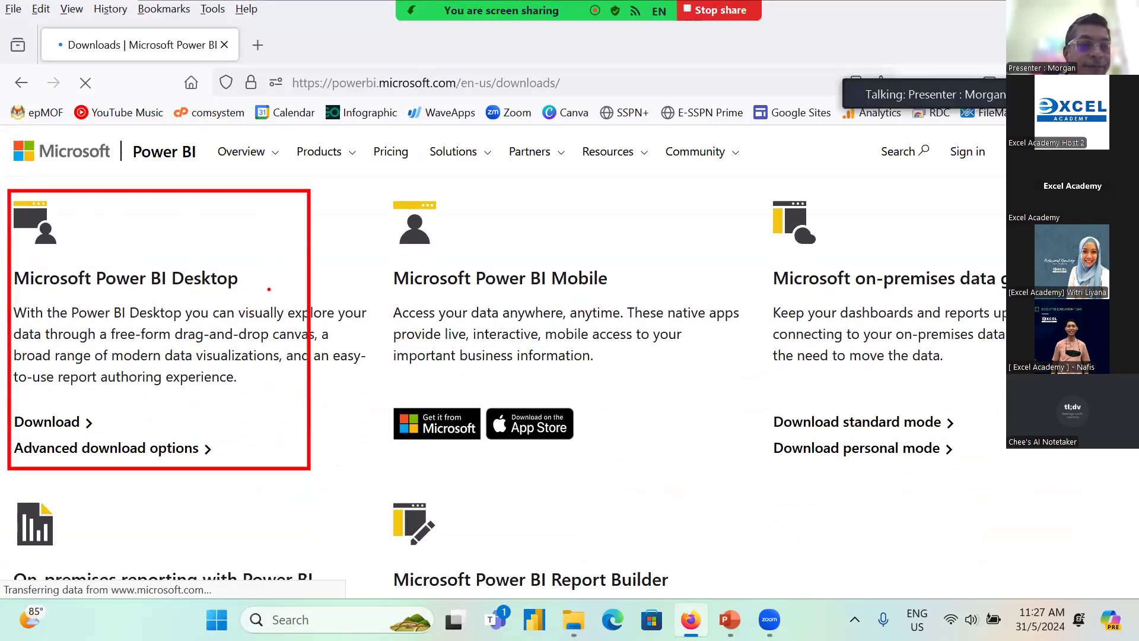
left_click_drag(185, 367, 107, 419)
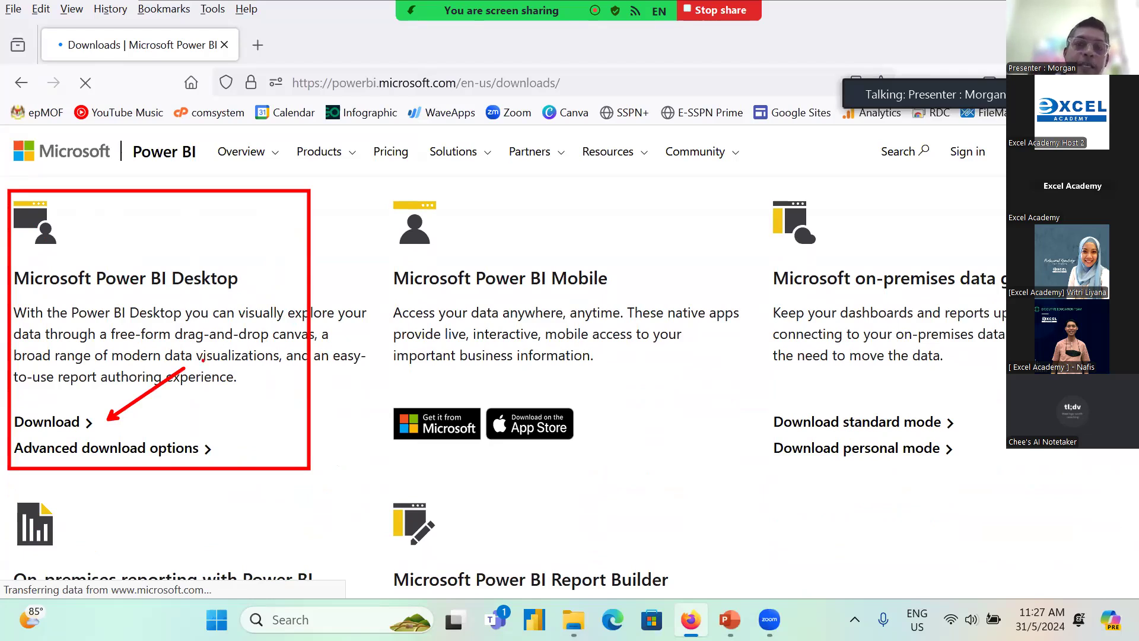
mouse_move(373, 247)
left_mouse_down()
mouse_move(635, 284)
mouse_move(663, 302)
left_mouse_up()
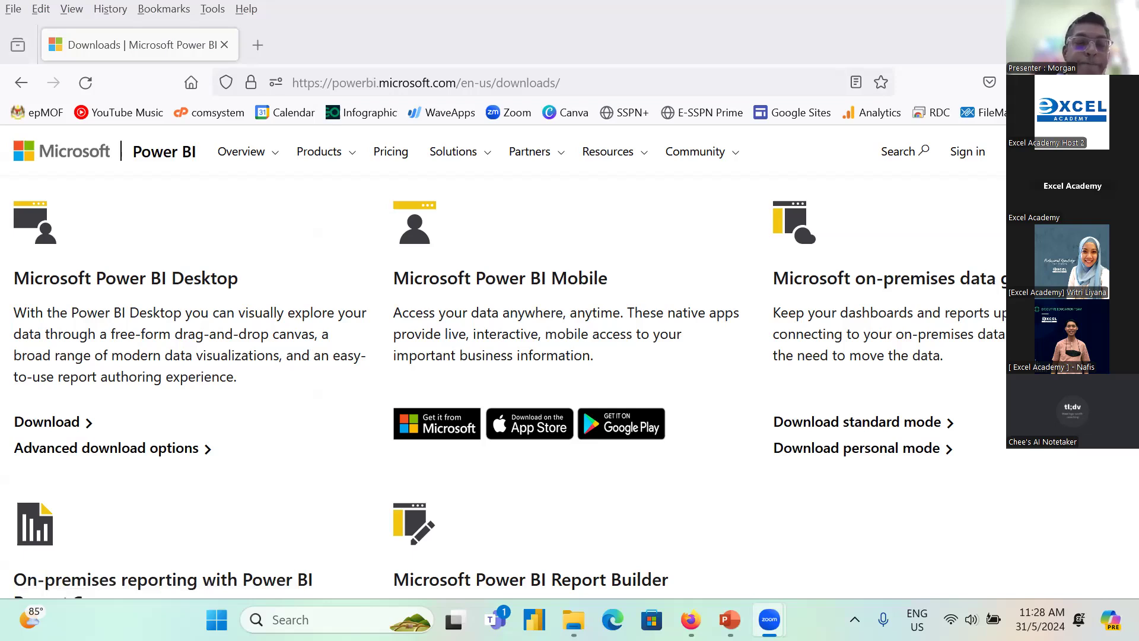
Step: Clear the browser and folder windows from the desktop and start Power BI Desktop with a new untitled report
left_click(1037, 9)
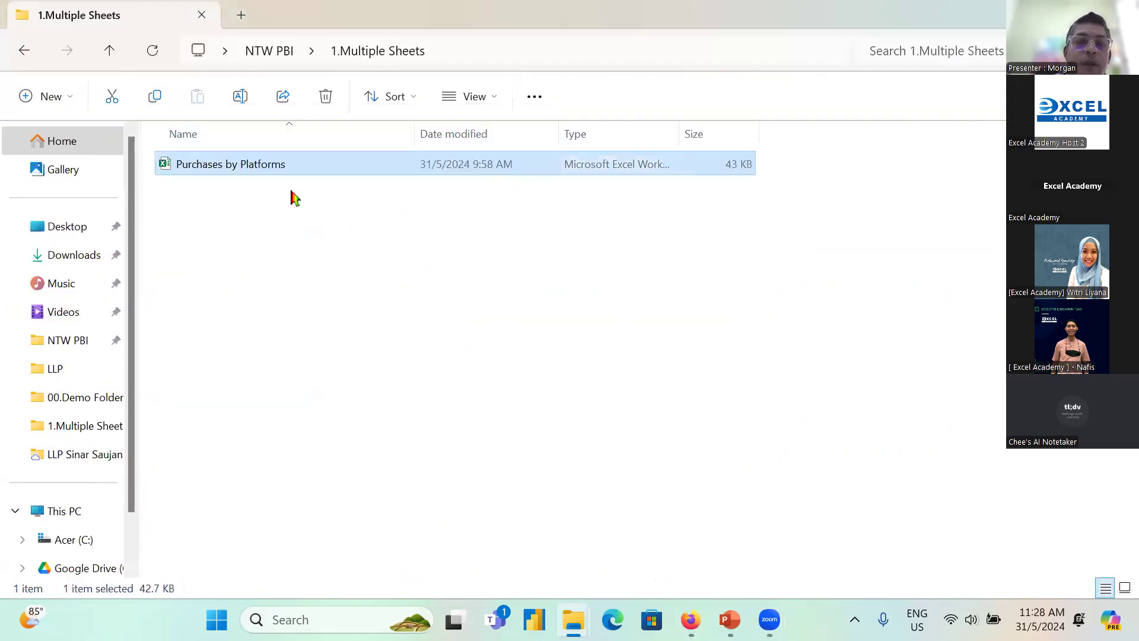
left_click(1037, 11)
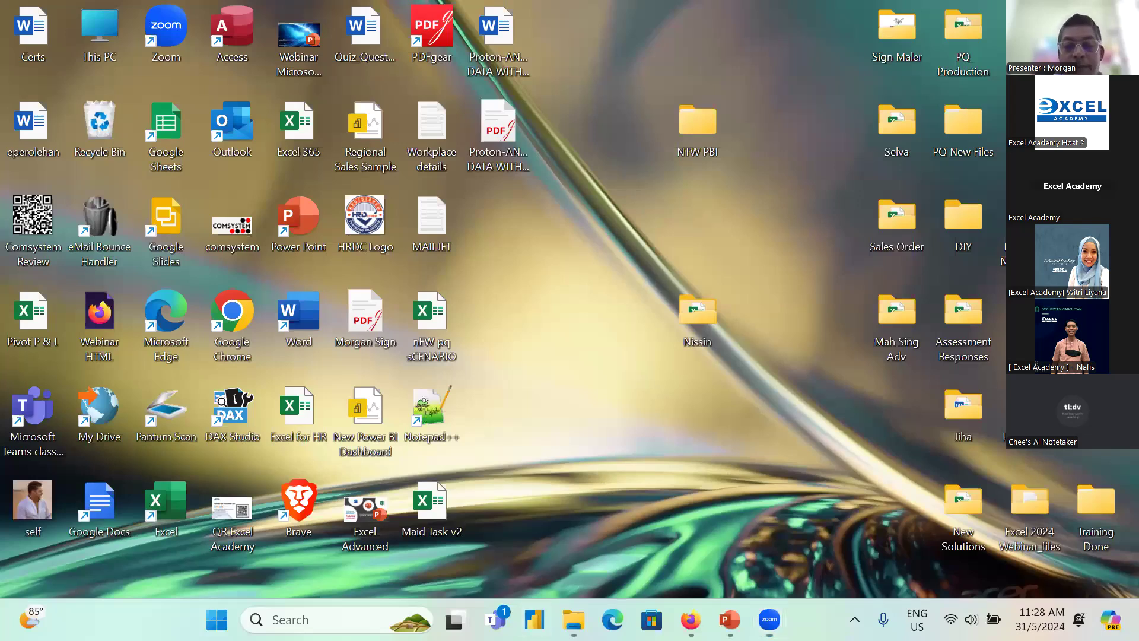
left_click(534, 620)
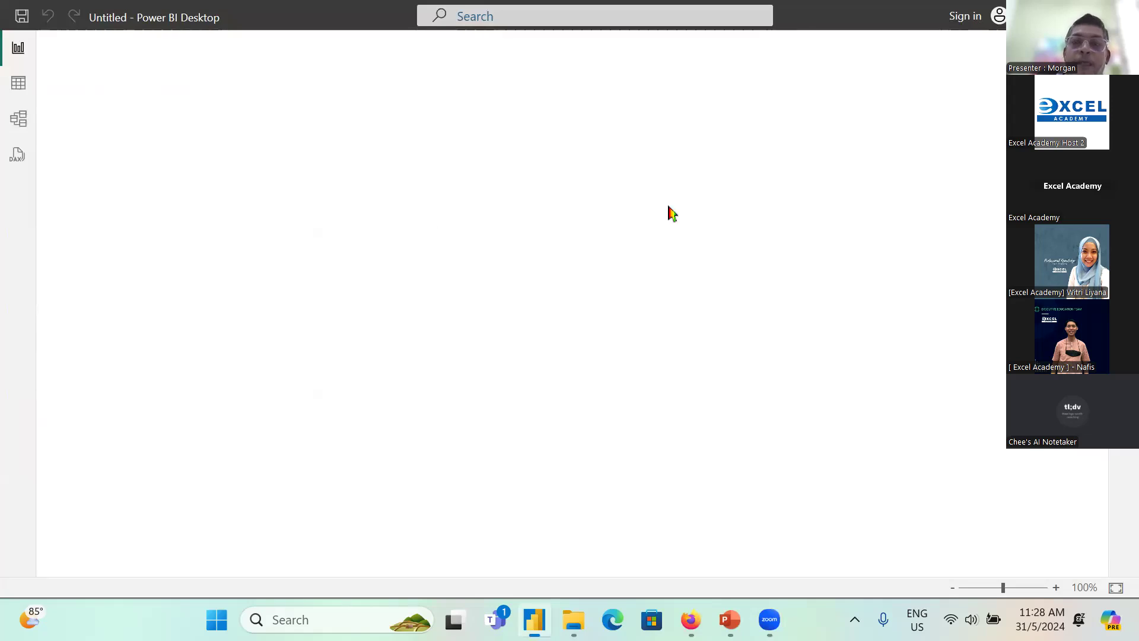
left_click(272, 217)
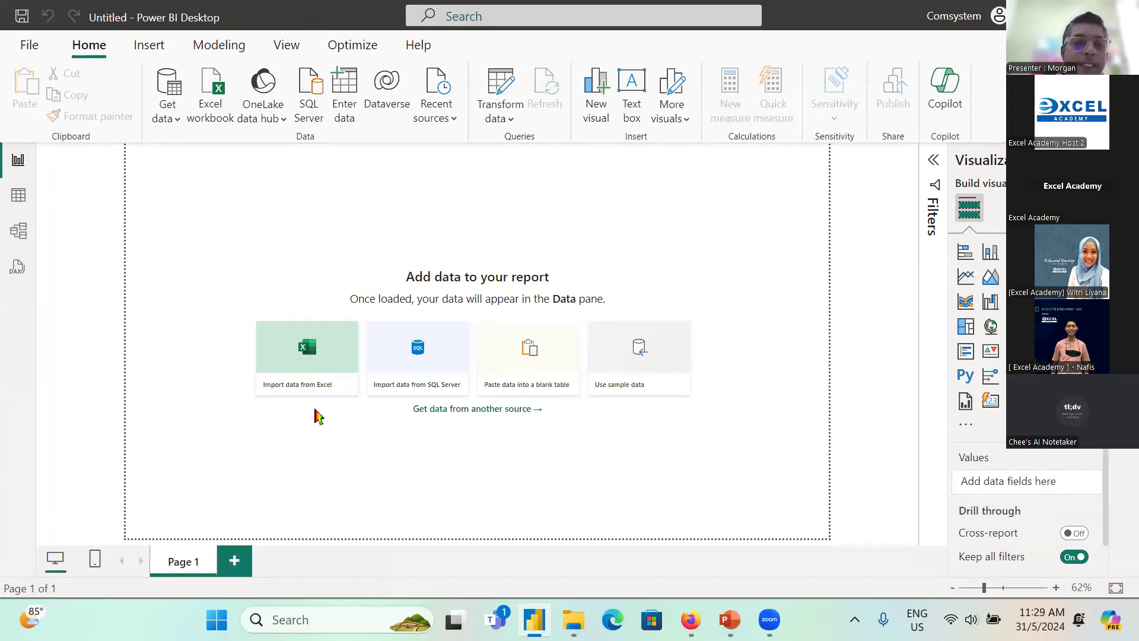
Step: Import the Purchases by Platforms Excel workbook from the 1.Multiple Sheets folder and send the whole workbook to Power Query for transformation
left_click(319, 376)
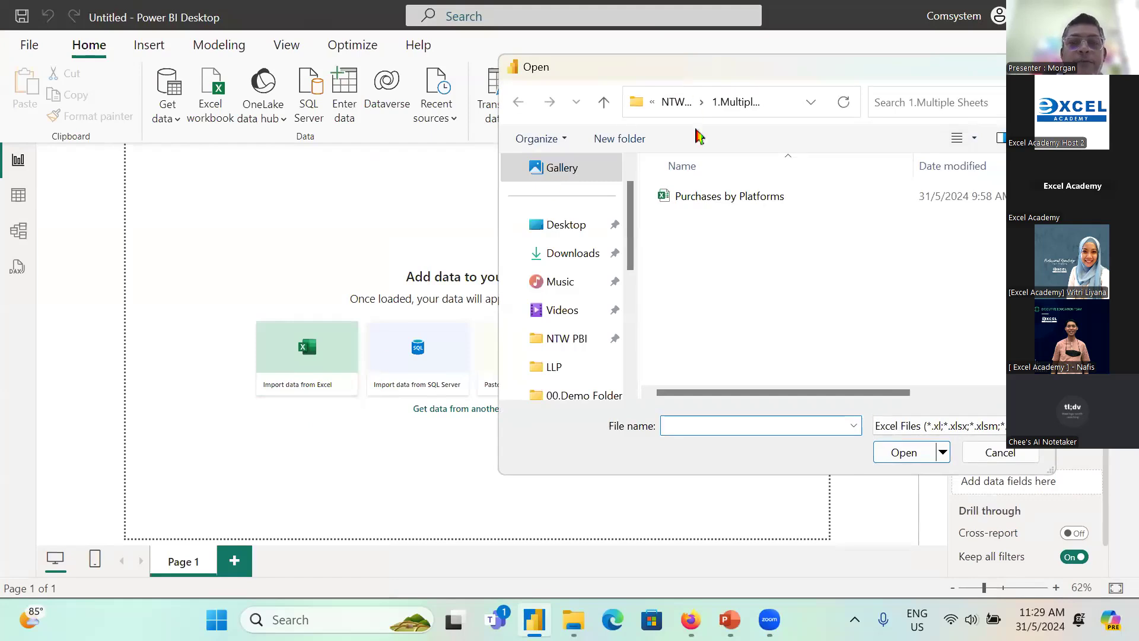
left_click(571, 337)
double_click(716, 207)
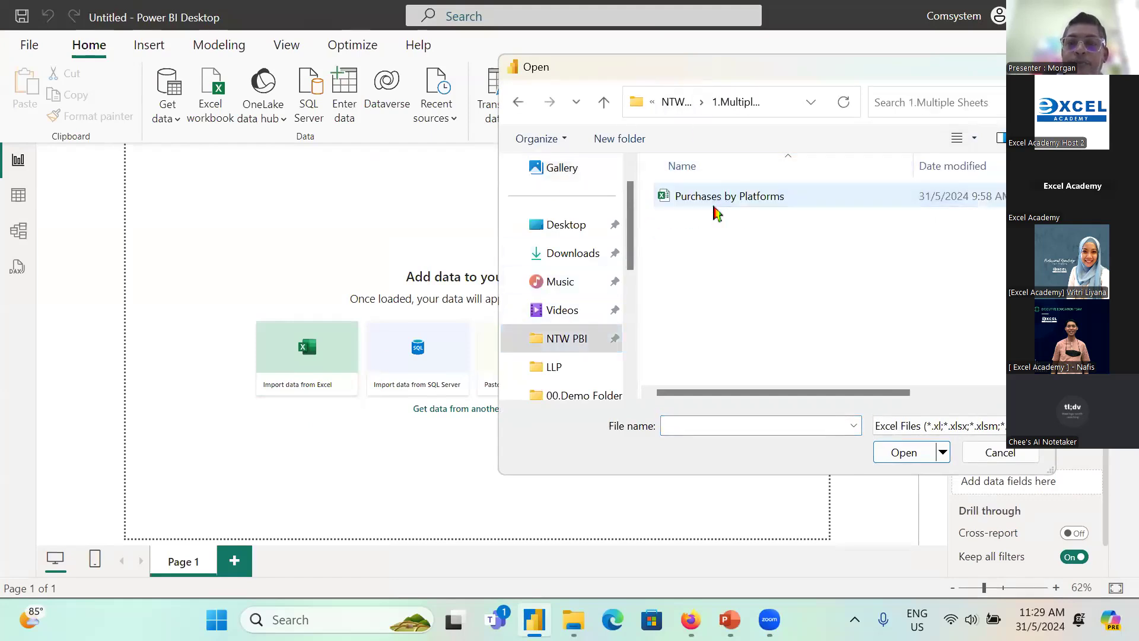
left_click(748, 208)
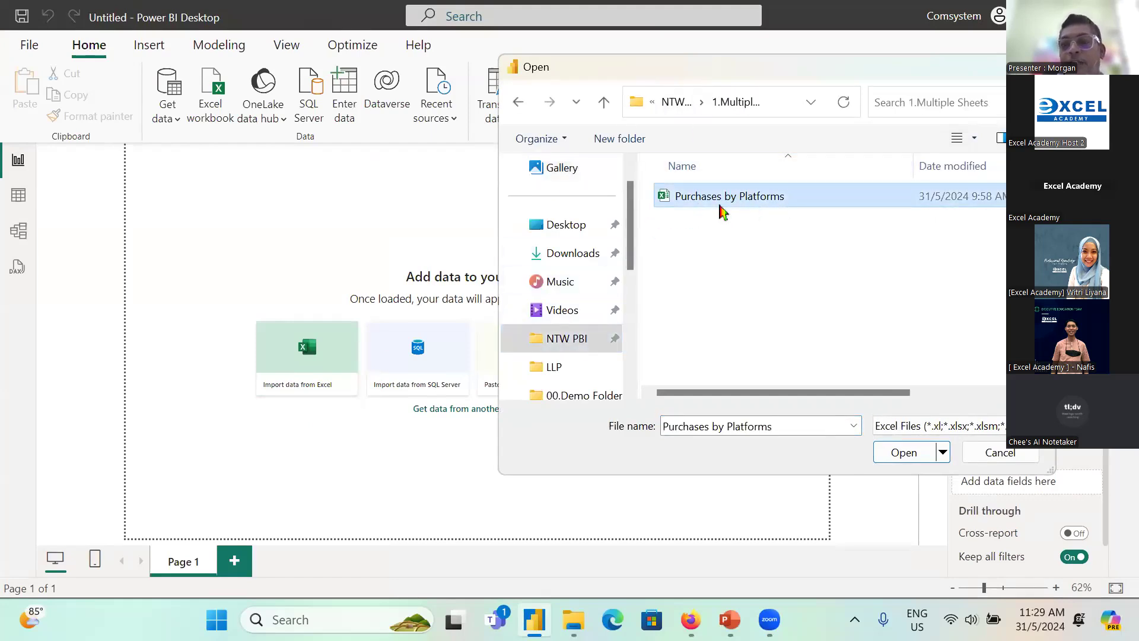
left_click(921, 457)
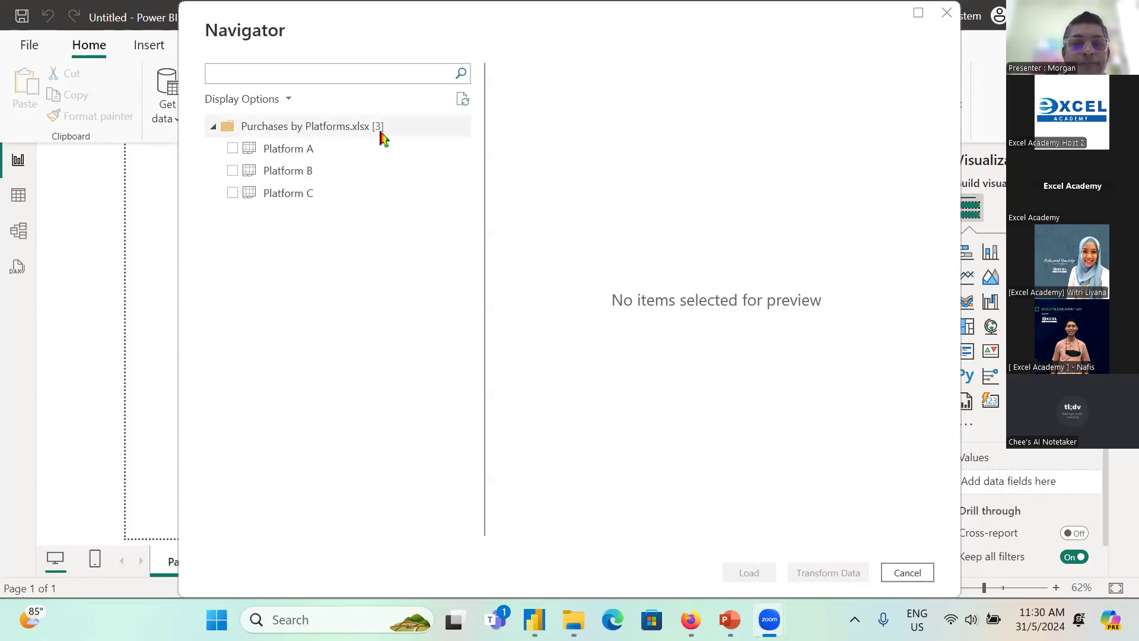
right_click(353, 132)
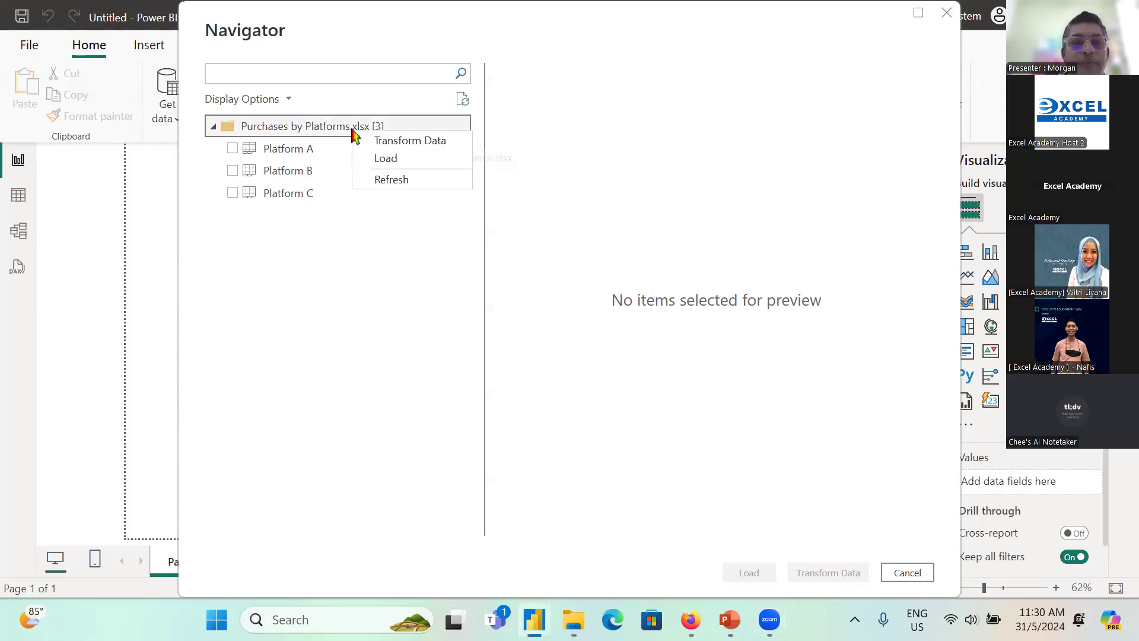
left_click(423, 155)
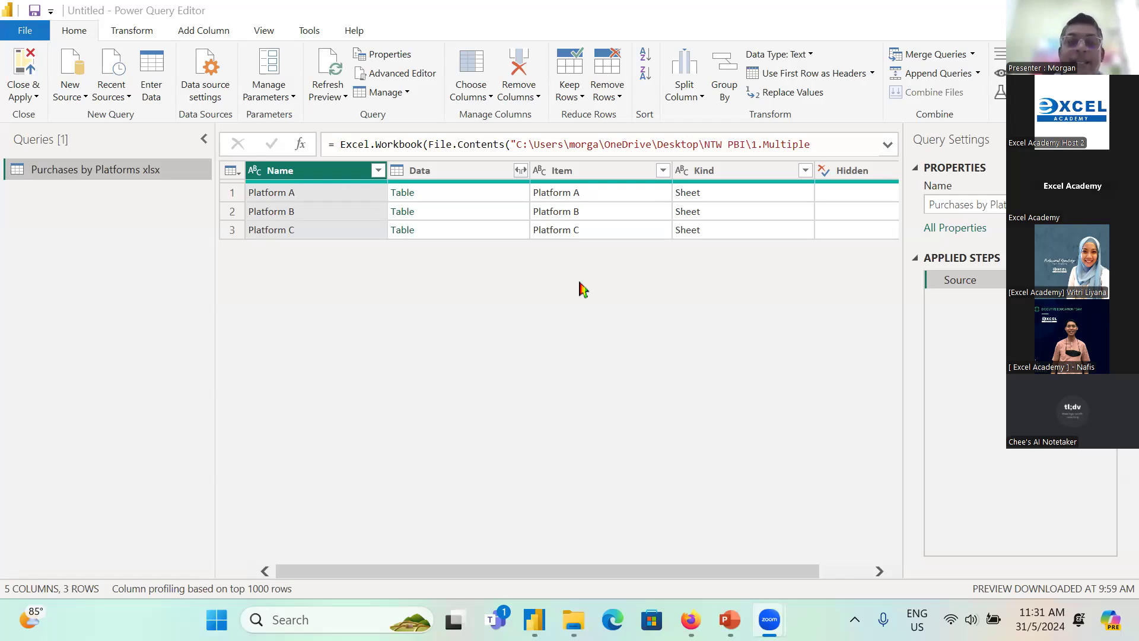
Step: Keep only the Name and Data columns in the Purchases by Platforms query by removing the other columns
left_click(482, 171, "ctrl")
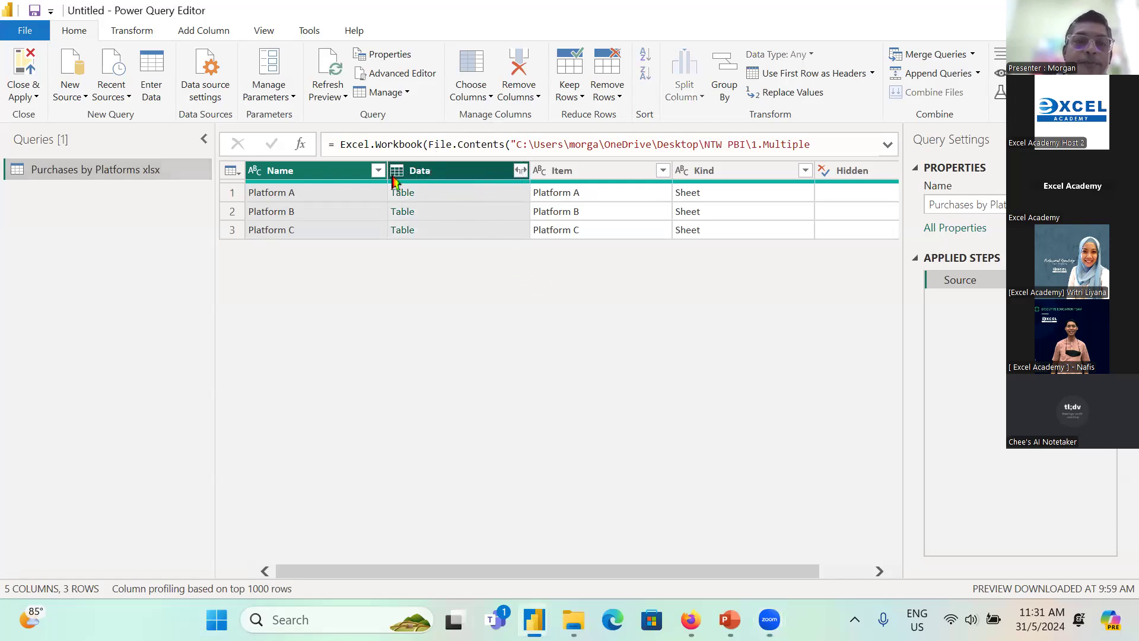
right_click(438, 176)
left_click(511, 226)
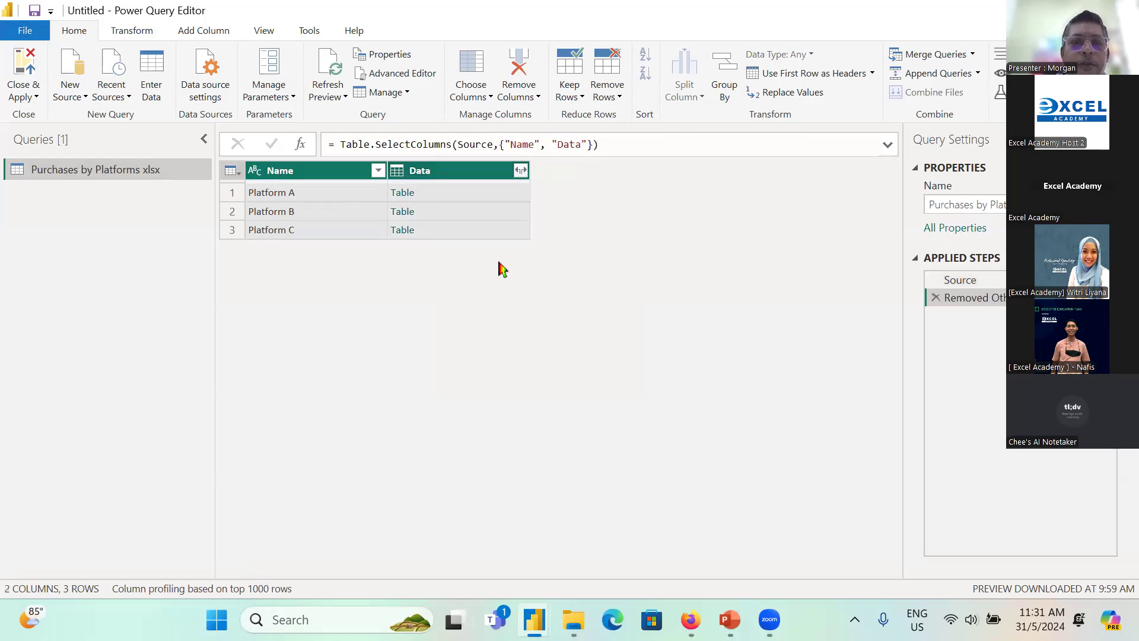
Step: Expand the Data column into Column1, Column2 and Column3, loading the full column list and keeping the original column name as prefix
left_click(521, 170)
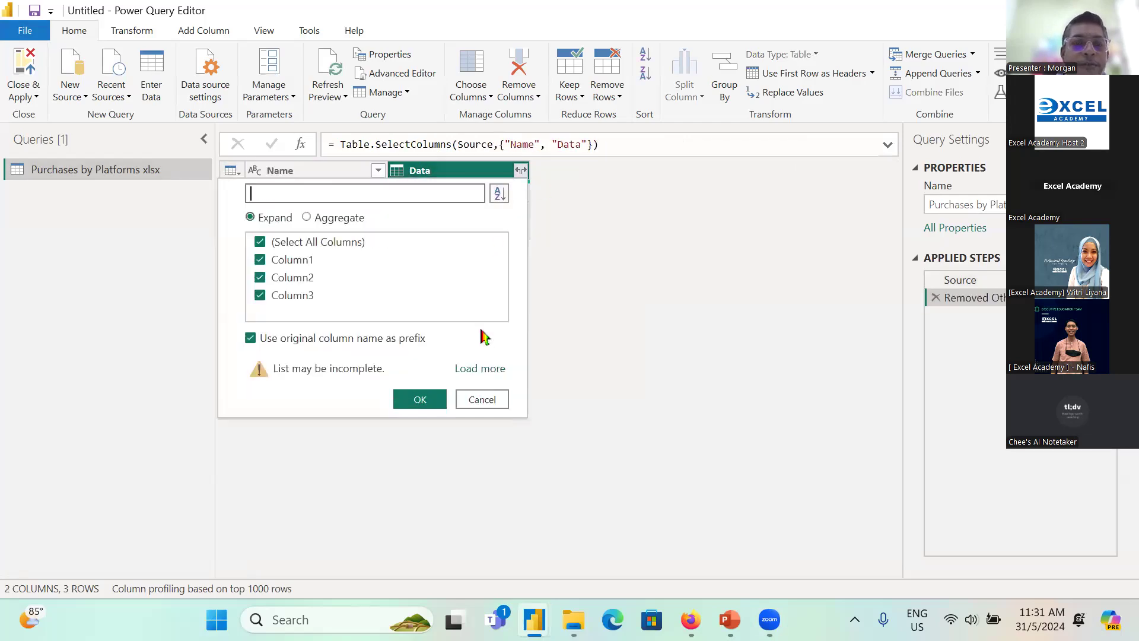
left_click(491, 374)
left_click(419, 374)
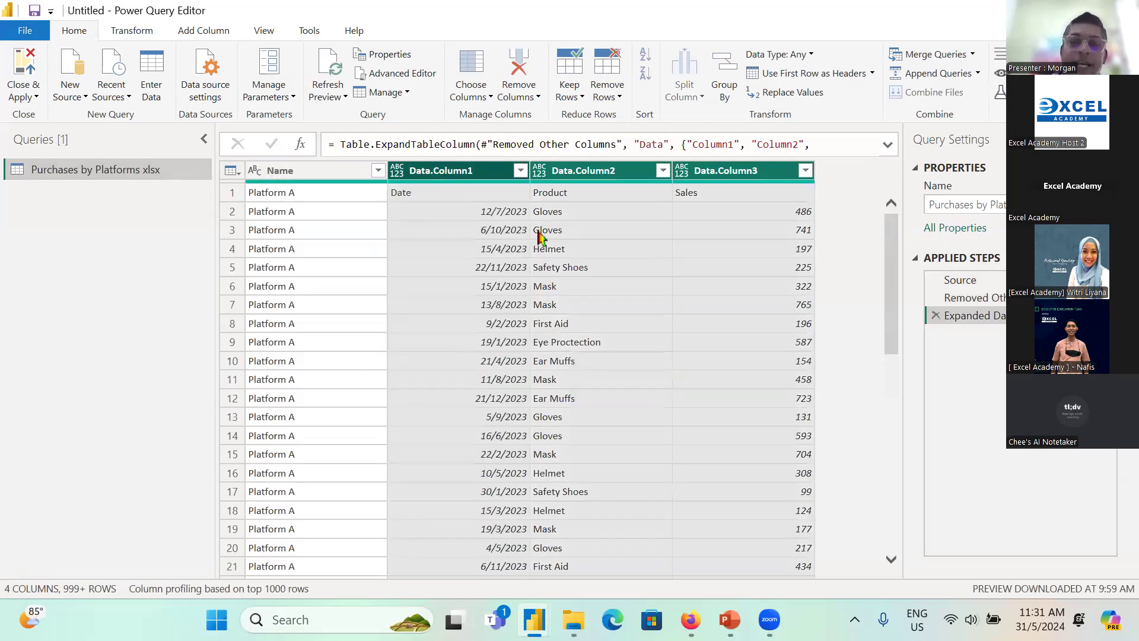
Step: Examine the expanded rows from Platform A through Platform B to Platform C, and return to the first row
scroll(537, 234, "down", 15)
scroll(546, 236, "down", 20)
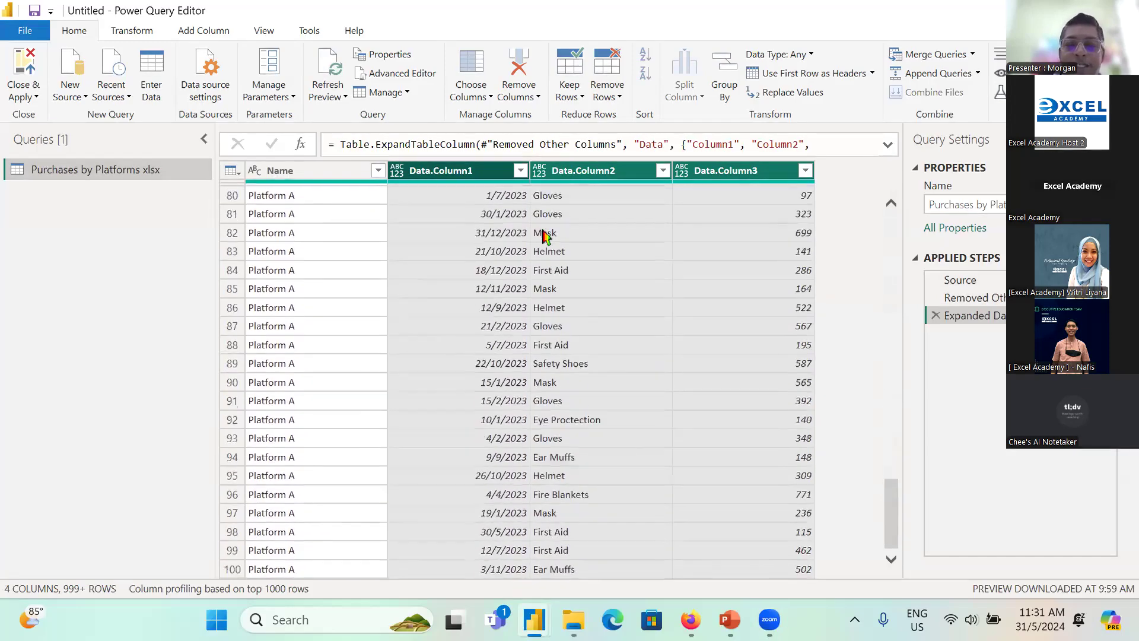
scroll(500, 263, "down", 20)
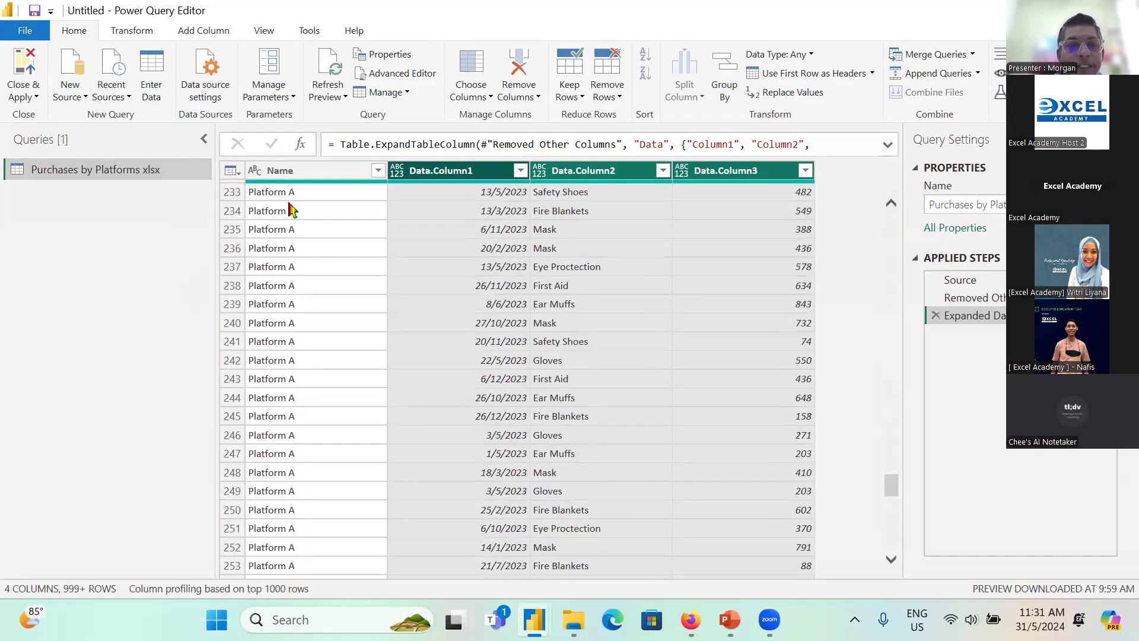
scroll(289, 320, "down", 20)
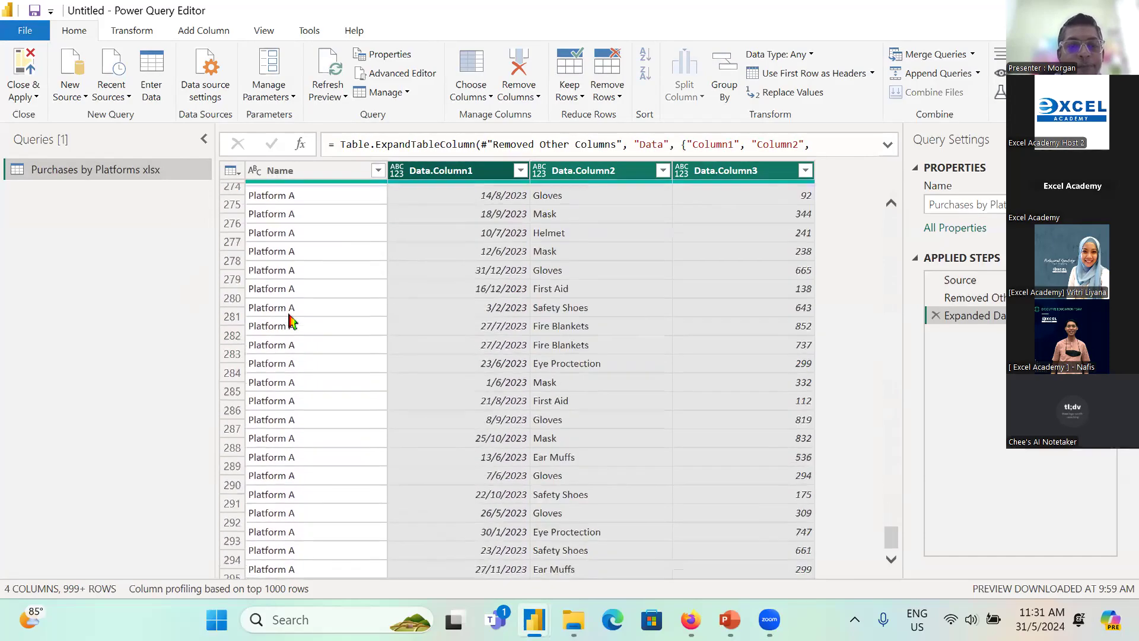
scroll(289, 321, "down", 20)
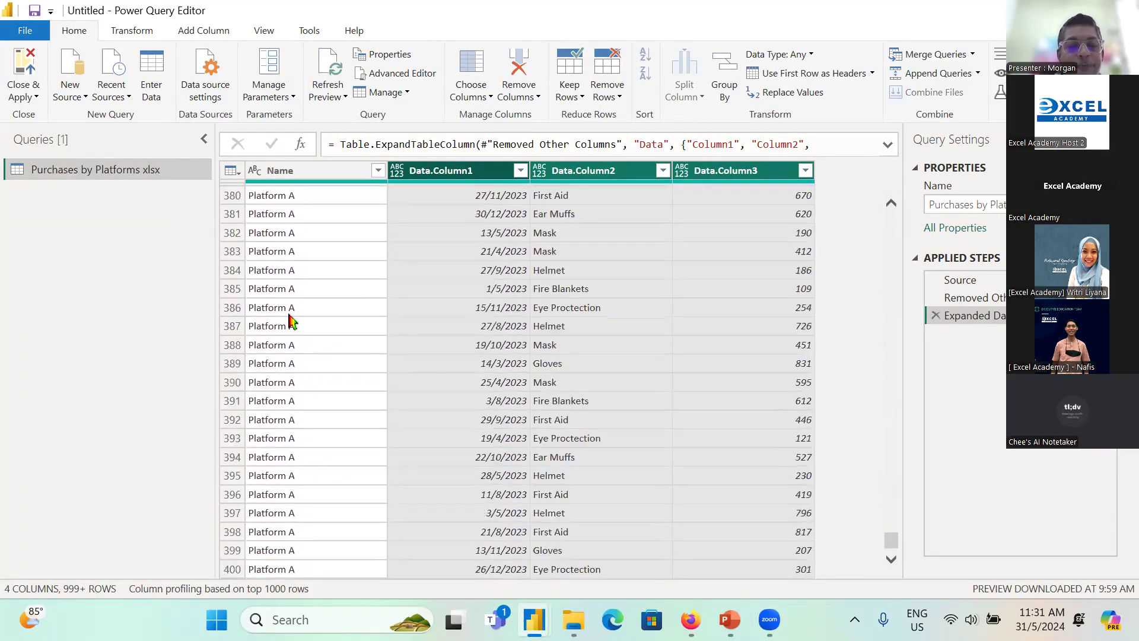
scroll(291, 320, "down", 20)
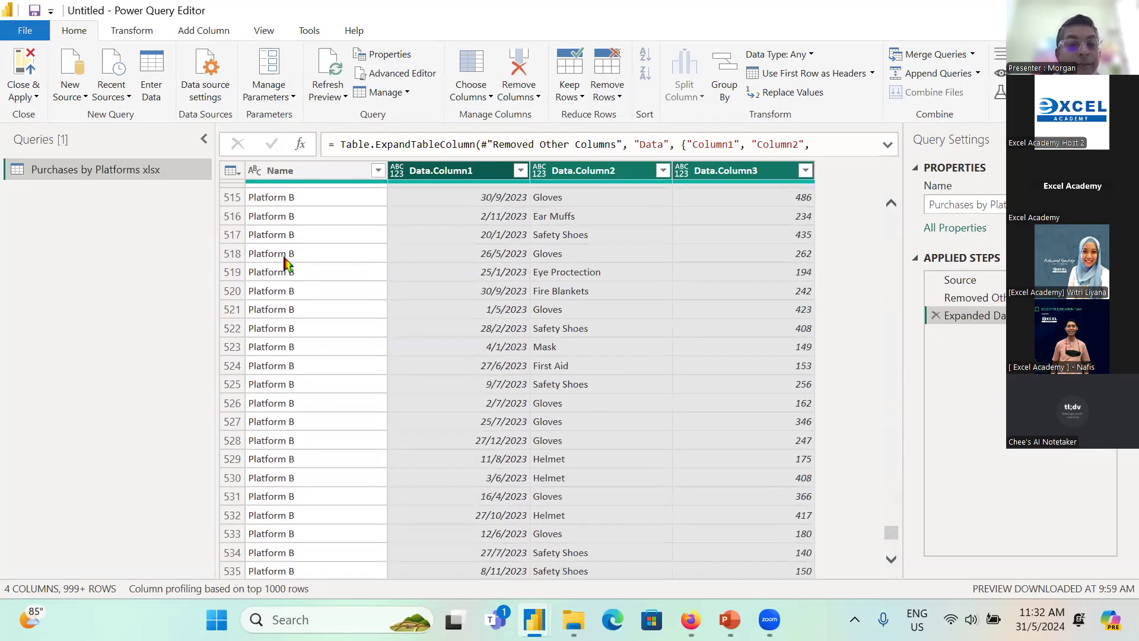
scroll(289, 299, "down", 20)
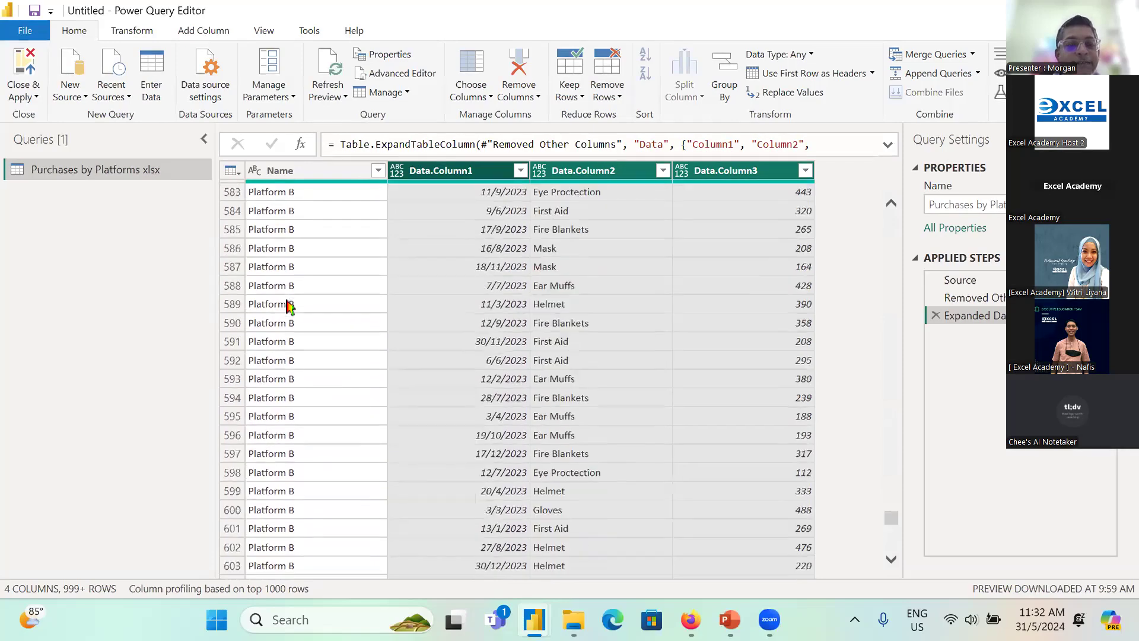
scroll(289, 307, "down", 20)
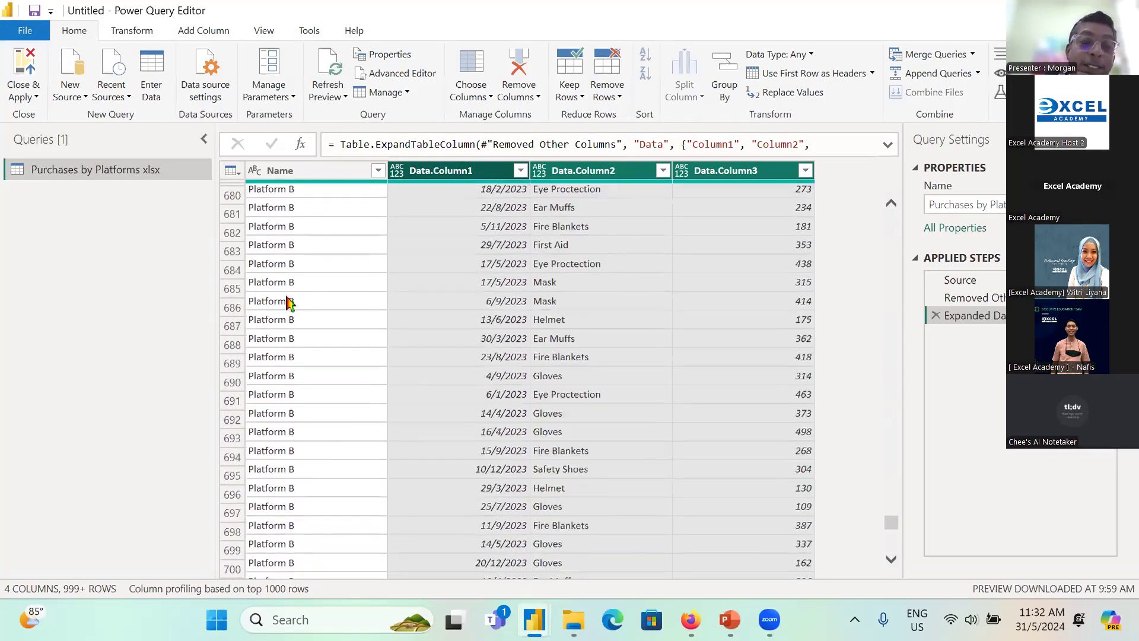
scroll(289, 304, "down", 10)
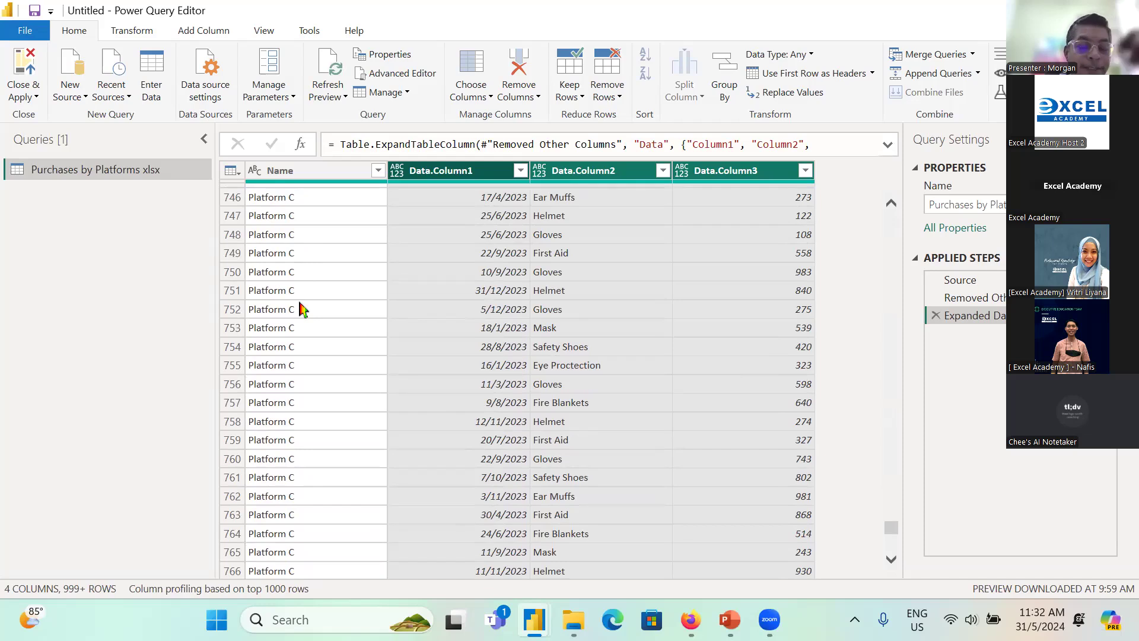
left_click_drag(892, 527, 900, 222)
Step: Rename the Name column to Platform and the Data.Column1 column to Date
double_click(334, 171)
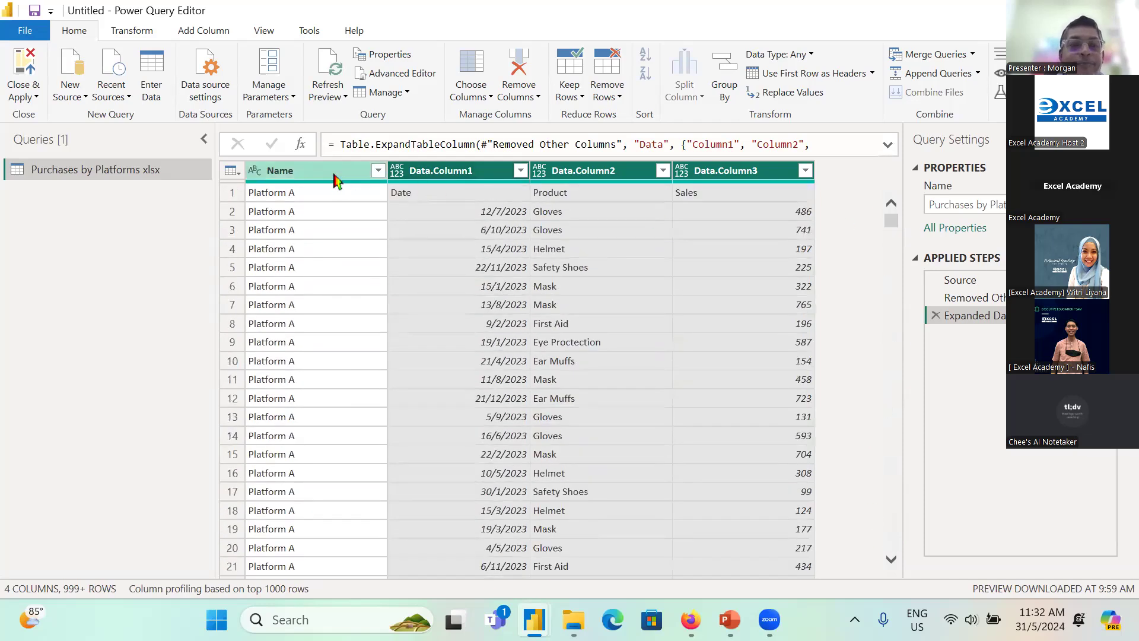
type("Platform")
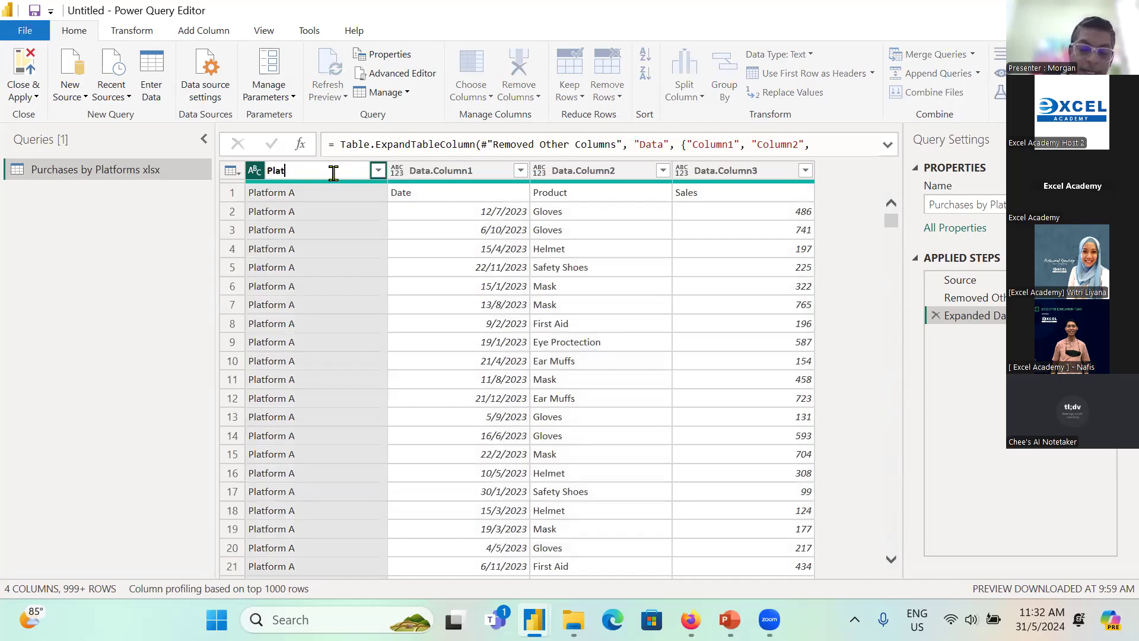
key("Return")
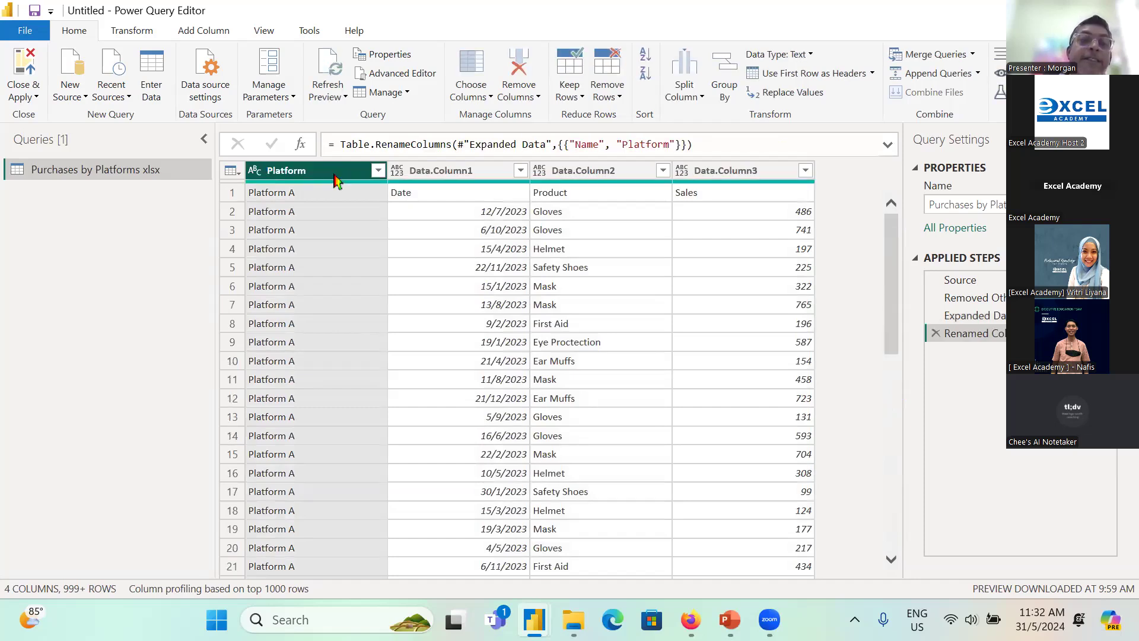
double_click(428, 170)
type("Date")
key("Return")
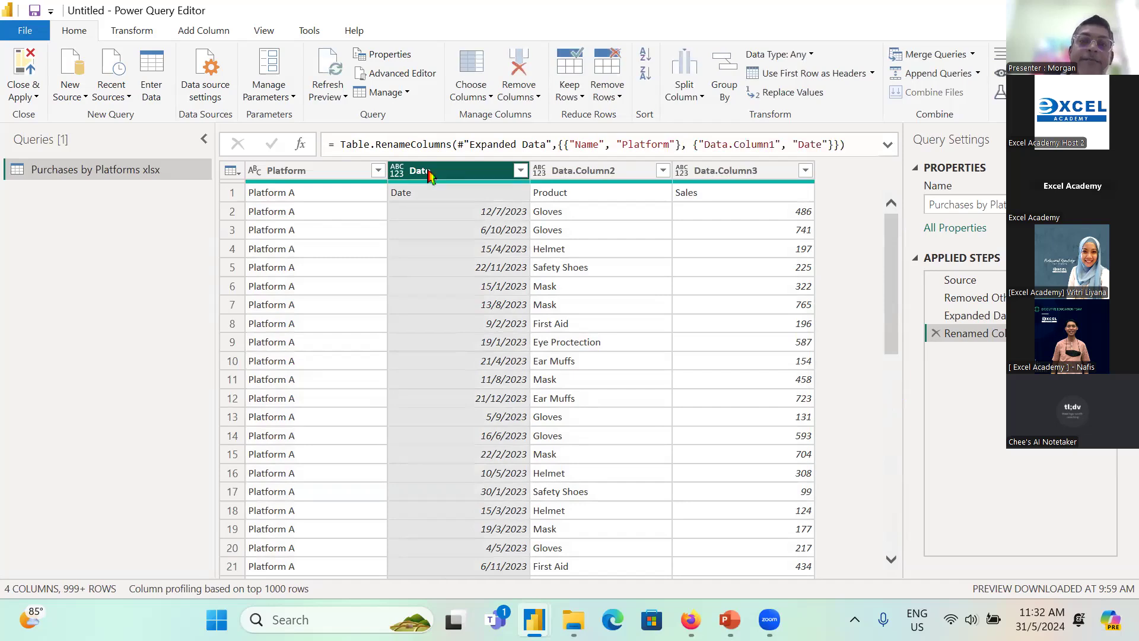
Step: Rename the Data.Column2 column to Product and the Data.Column3 column to Sales
left_click(573, 172)
type("Product")
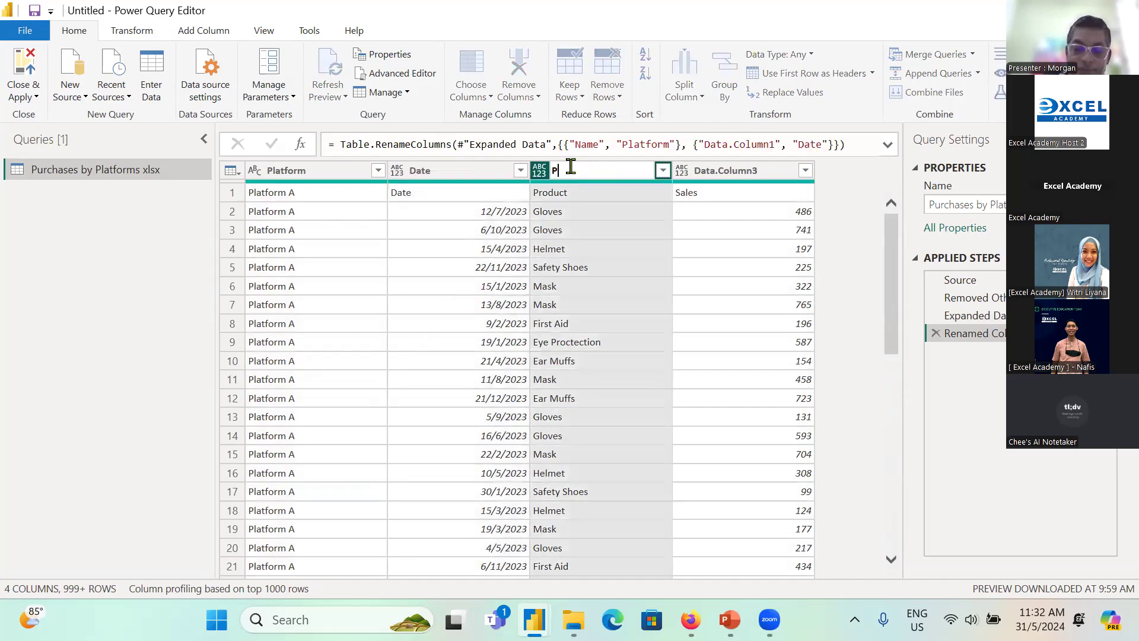
key("Return")
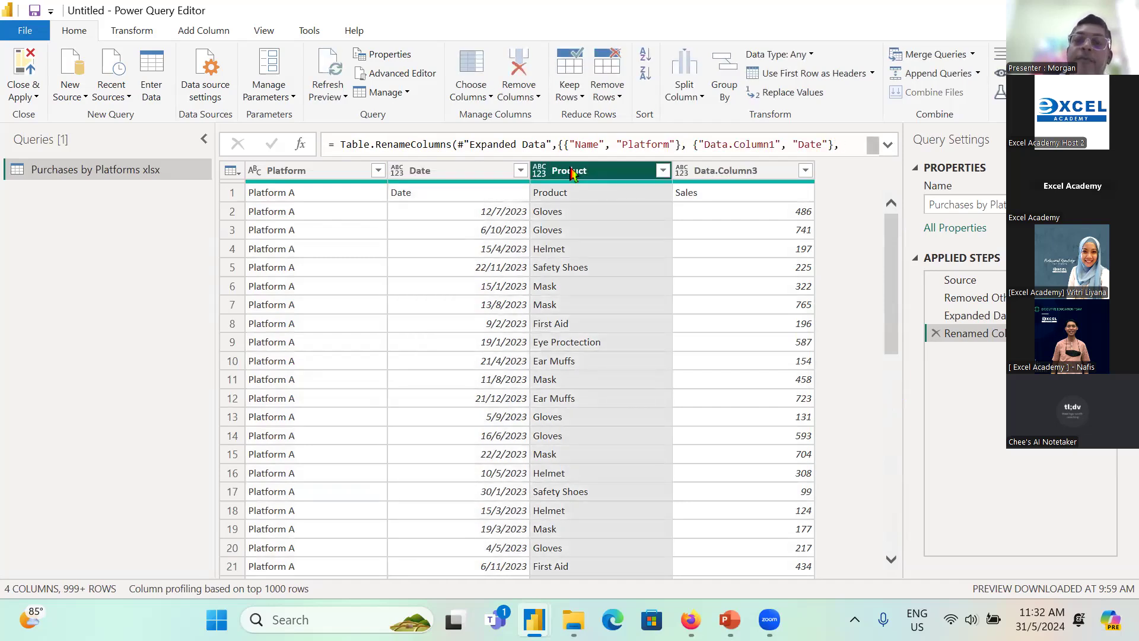
left_click(733, 171)
double_click(729, 170)
type("Sales")
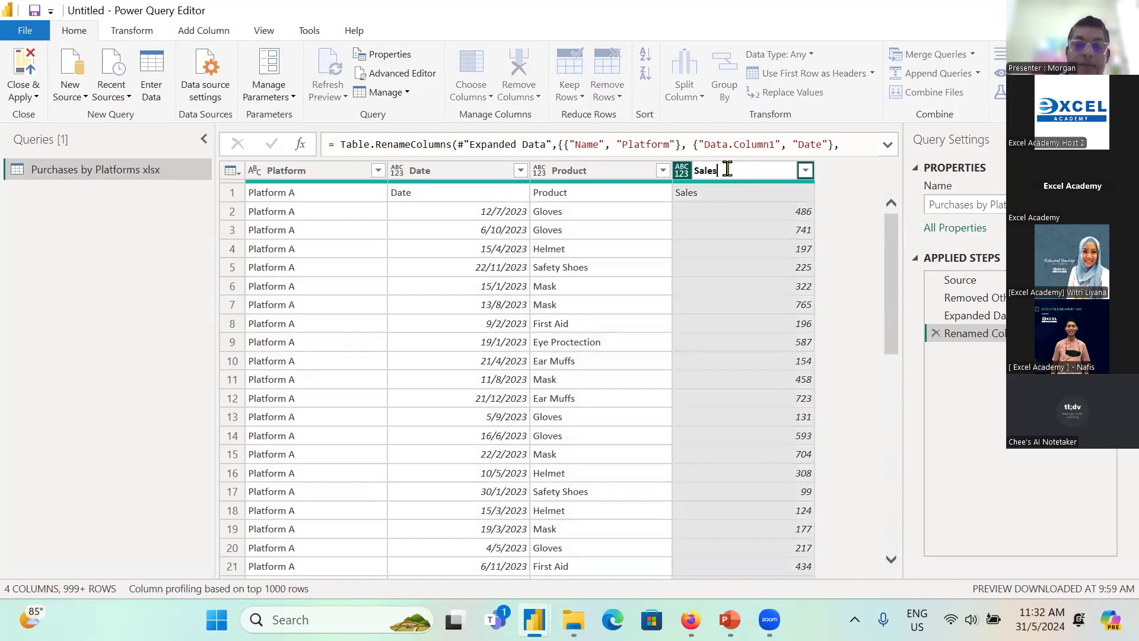
key("Return")
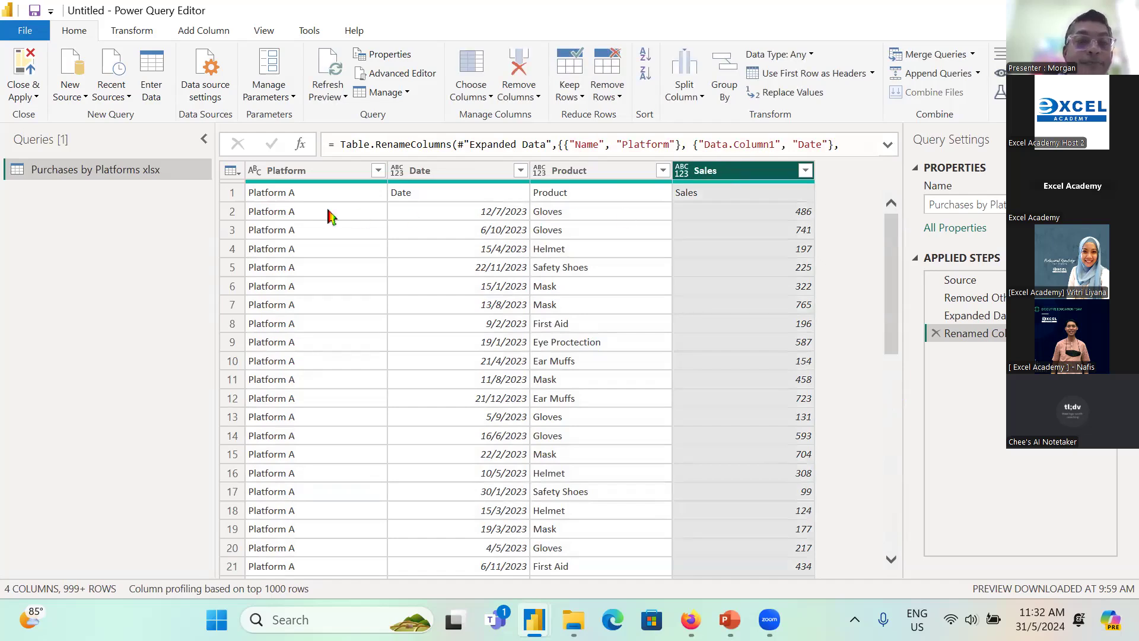
Step: Filter out the repeated header rows by loading the Date column's full value list and excluding the value Date
left_click(307, 172)
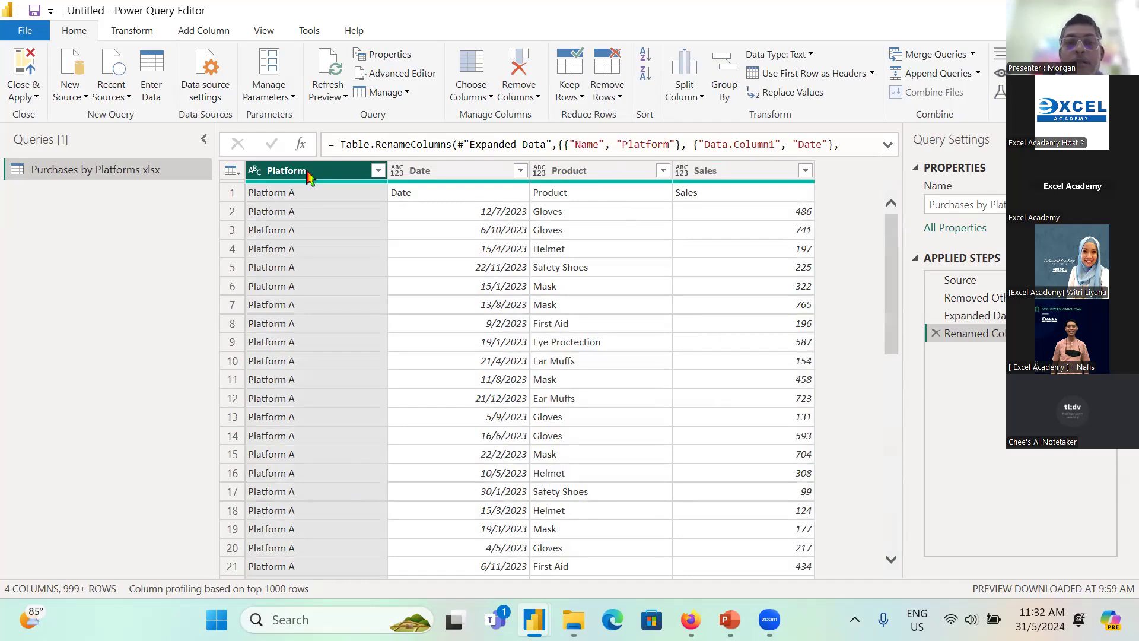
key("ctrl+a")
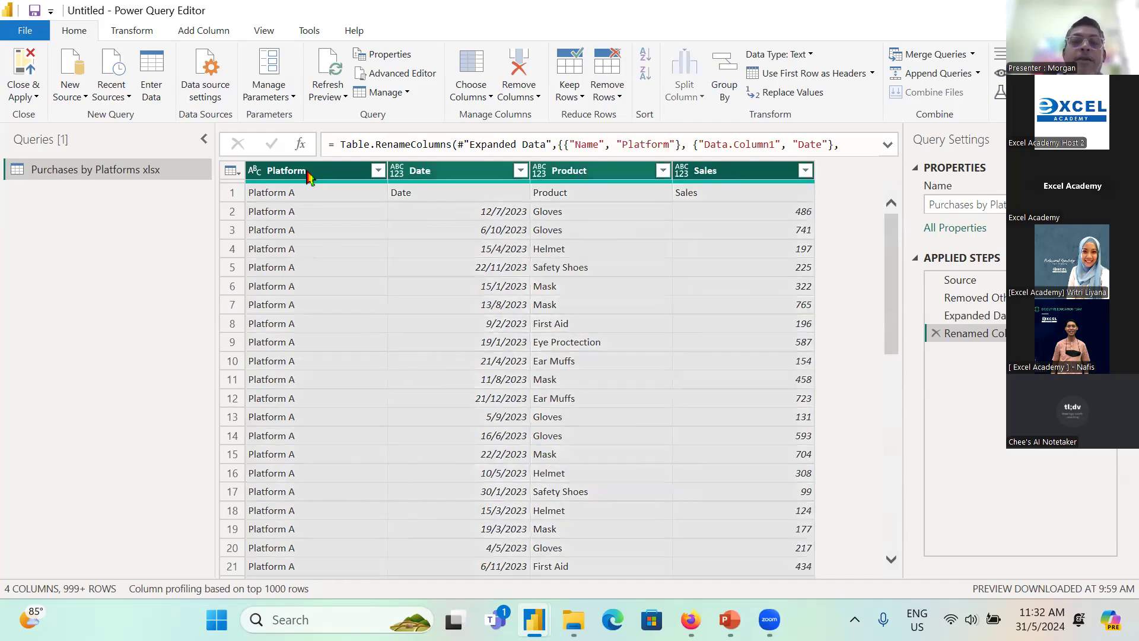
left_click(487, 196)
left_click(520, 171)
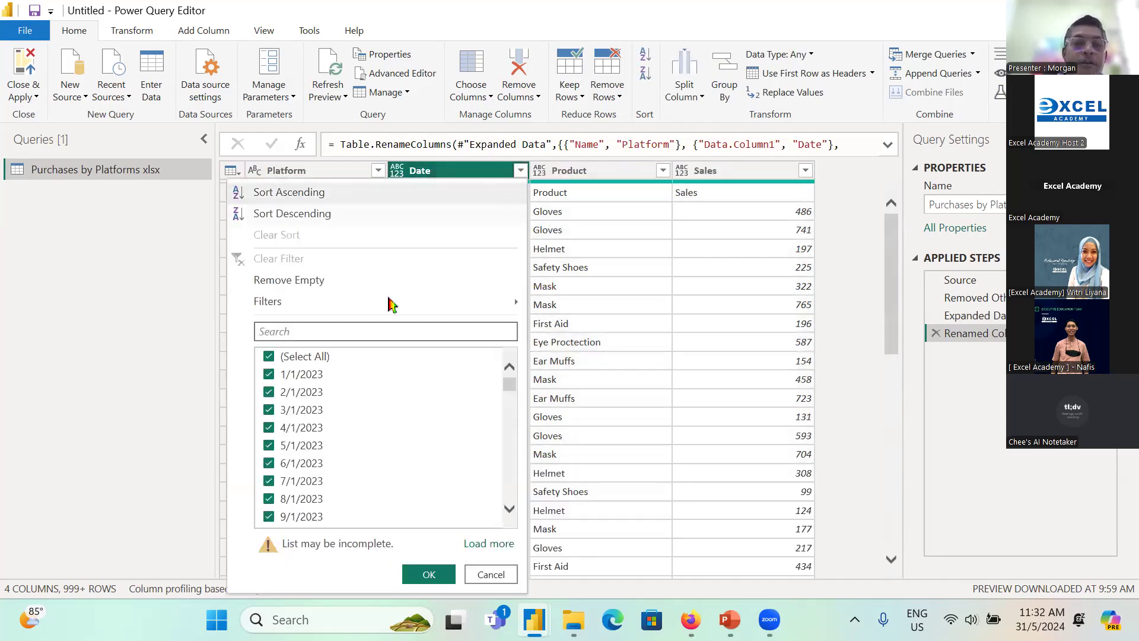
left_click(497, 546)
left_click_drag(511, 389, 511, 528)
left_click(270, 547)
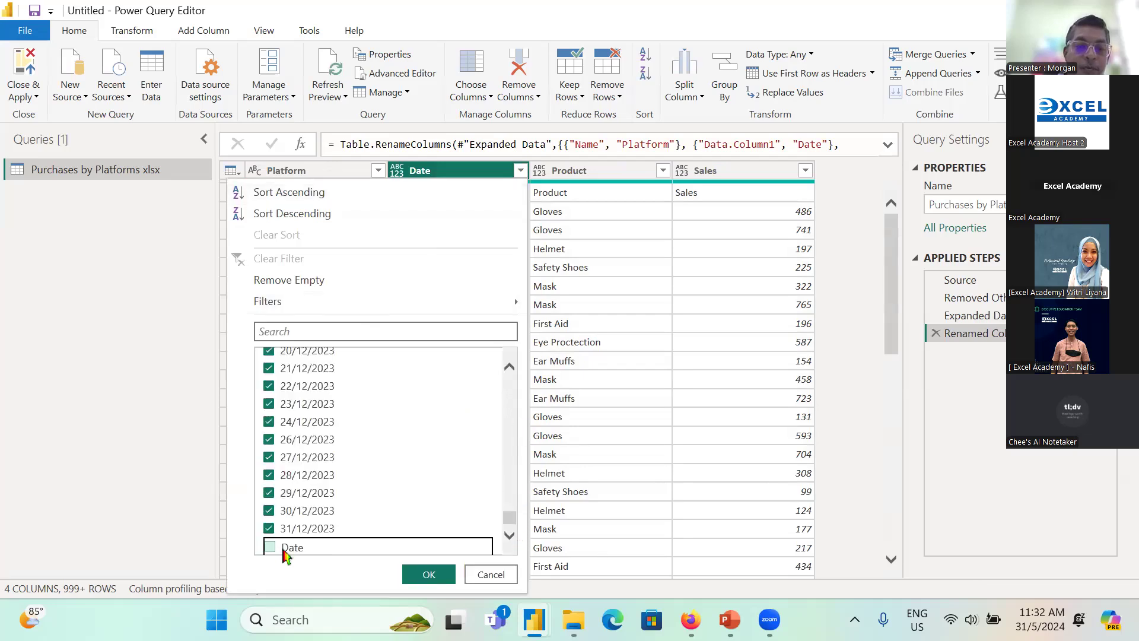
left_click(429, 573)
Step: Detect the data types of all four columns, Platform, Date, Product and Sales, automatically
left_click(333, 177)
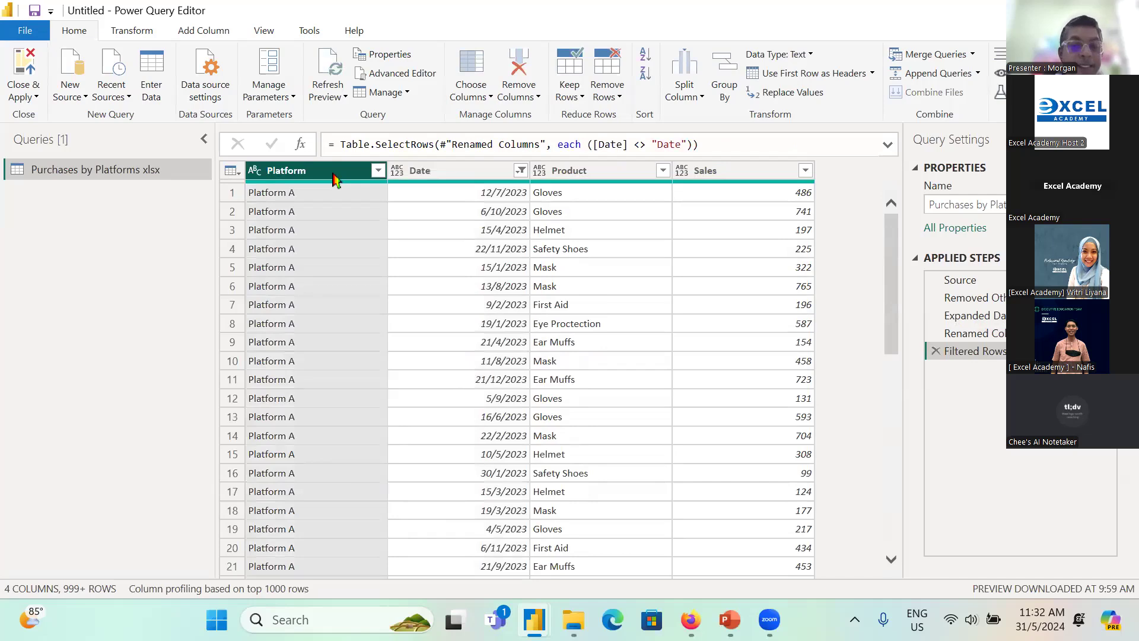
key("ctrl+a")
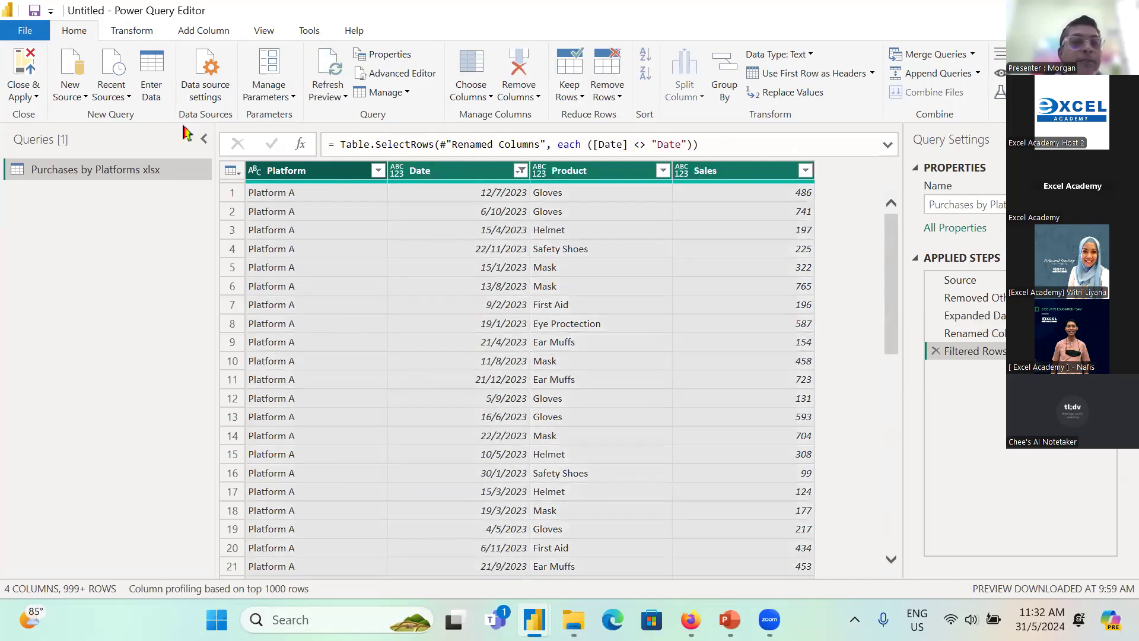
left_click(140, 31)
left_click(236, 73)
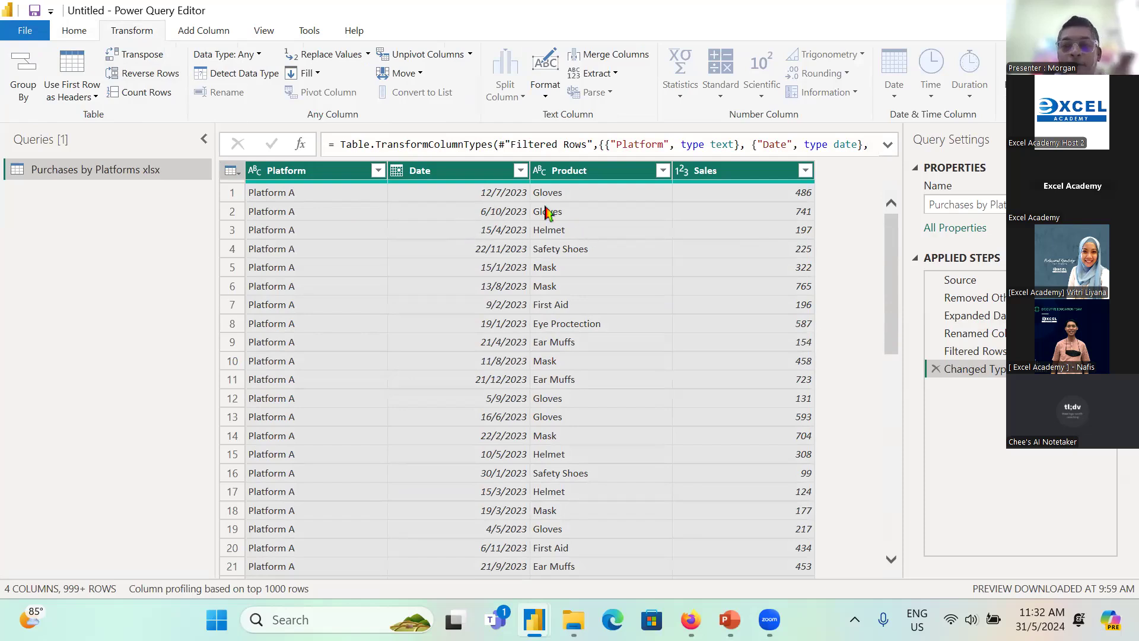
scroll(547, 212, "down", 3)
scroll(480, 211, "up", 3)
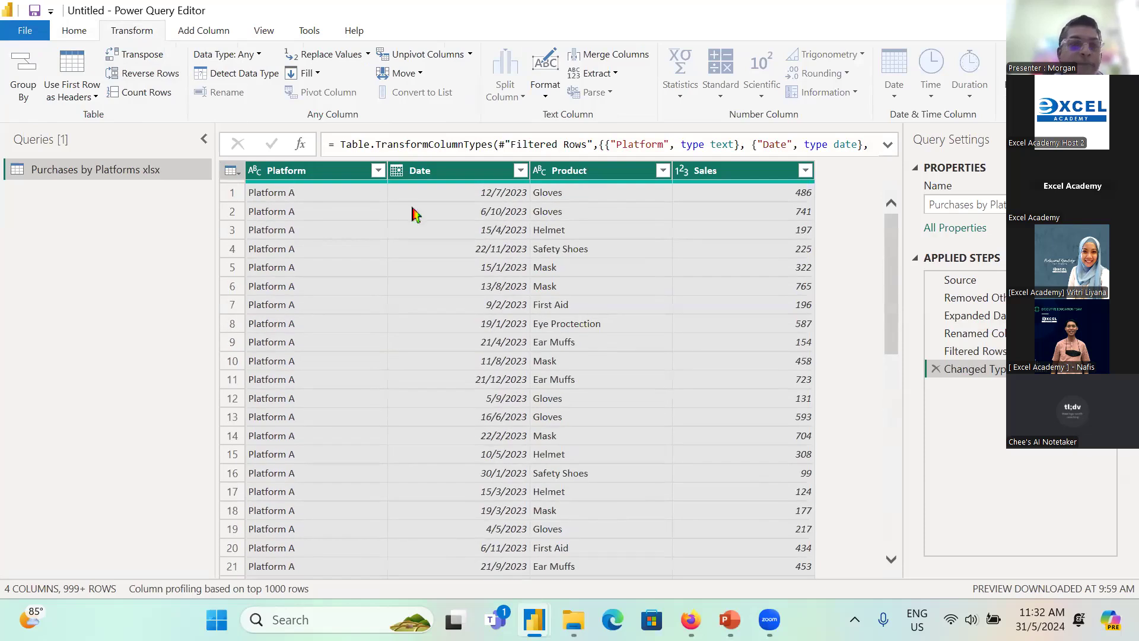
Step: Close the Power Query Editor and apply the pending query changes to the report
left_click(80, 36)
left_click(24, 95)
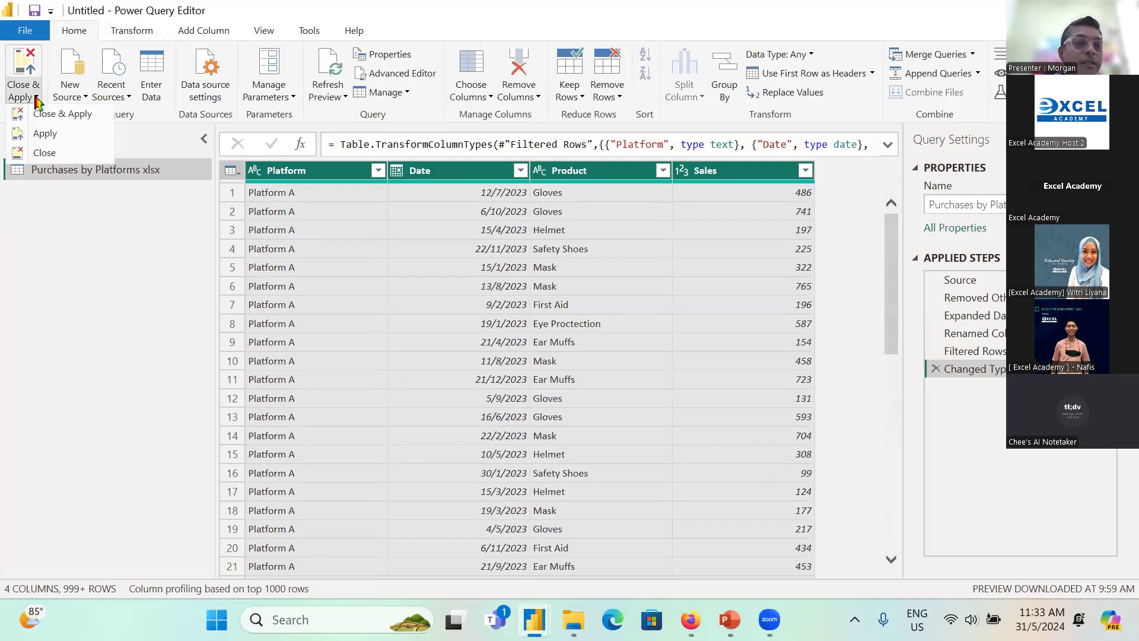
left_click(64, 117)
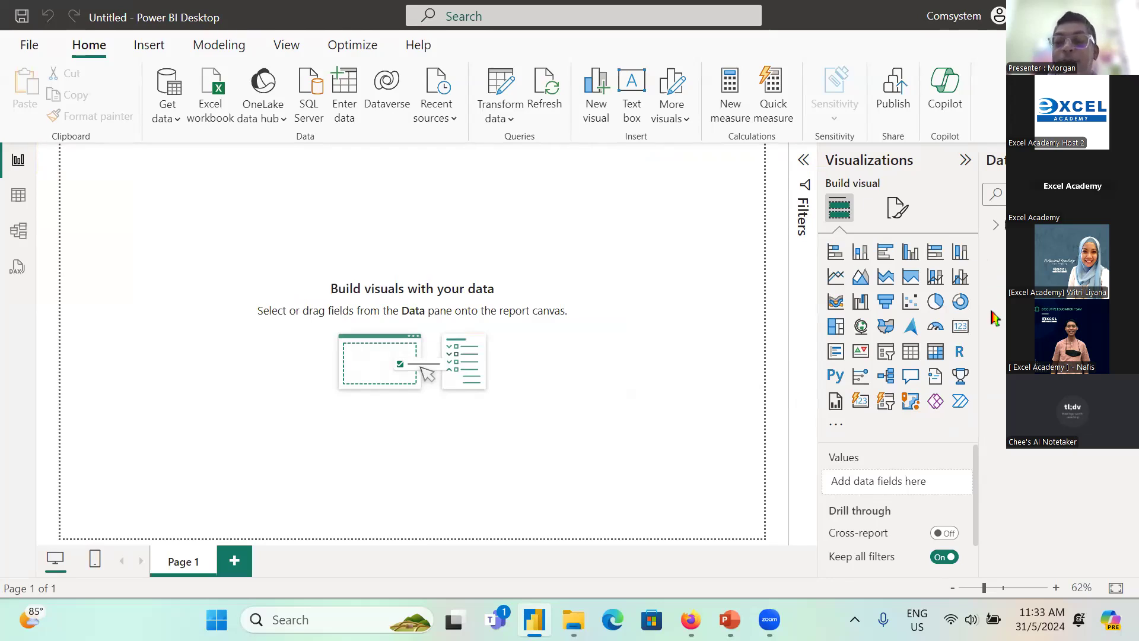
Step: Add an area chart to Page 1 with Product on the X-axis and Sales on the Y-axis, and enlarge it
left_click(861, 277)
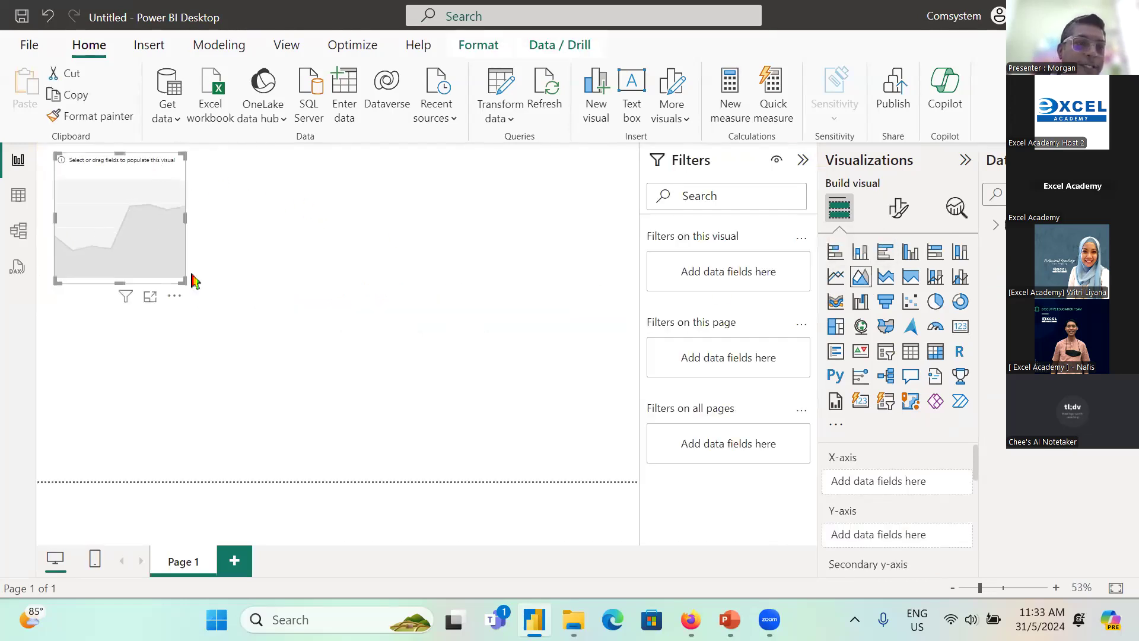
left_click_drag(183, 279, 263, 329)
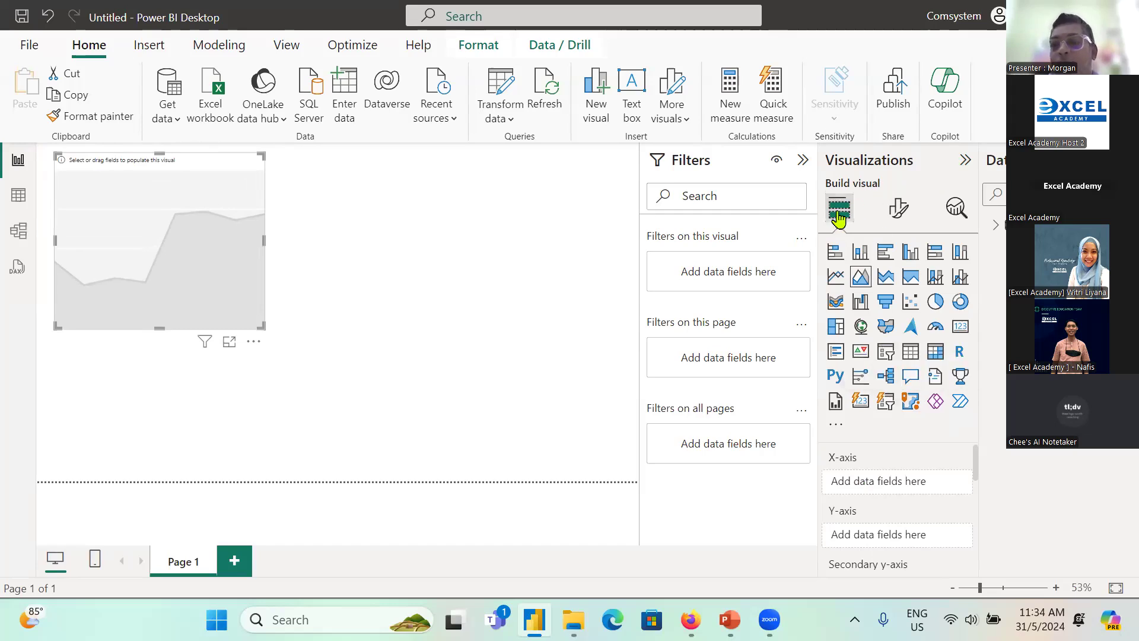
left_click(997, 225)
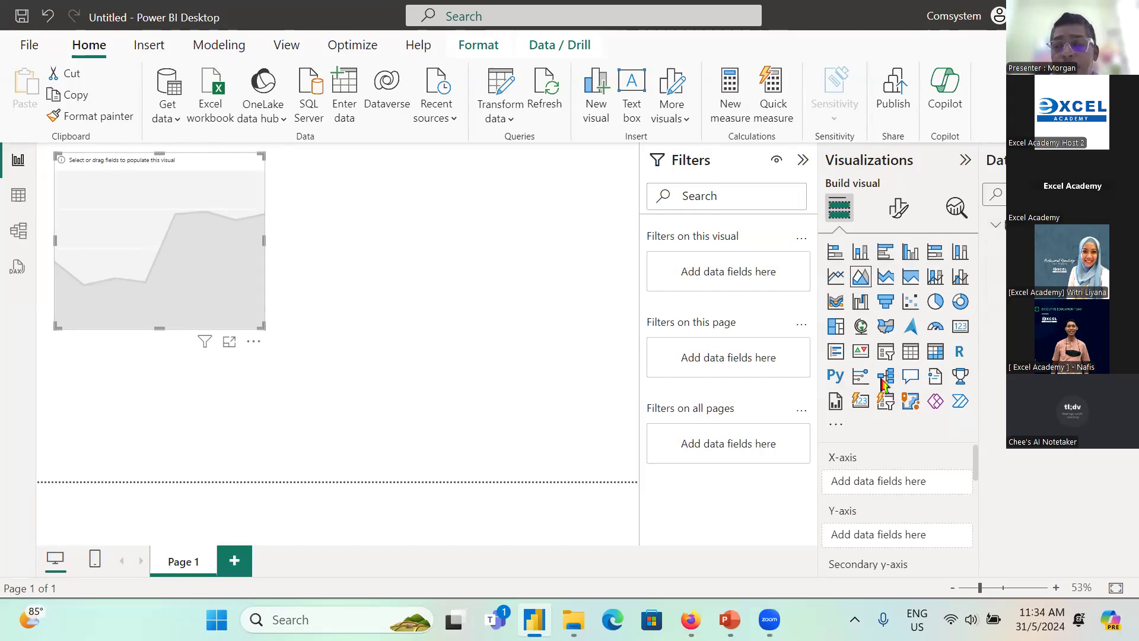
left_click_drag(1021, 243, 861, 482)
left_click_drag(1020, 261, 899, 541)
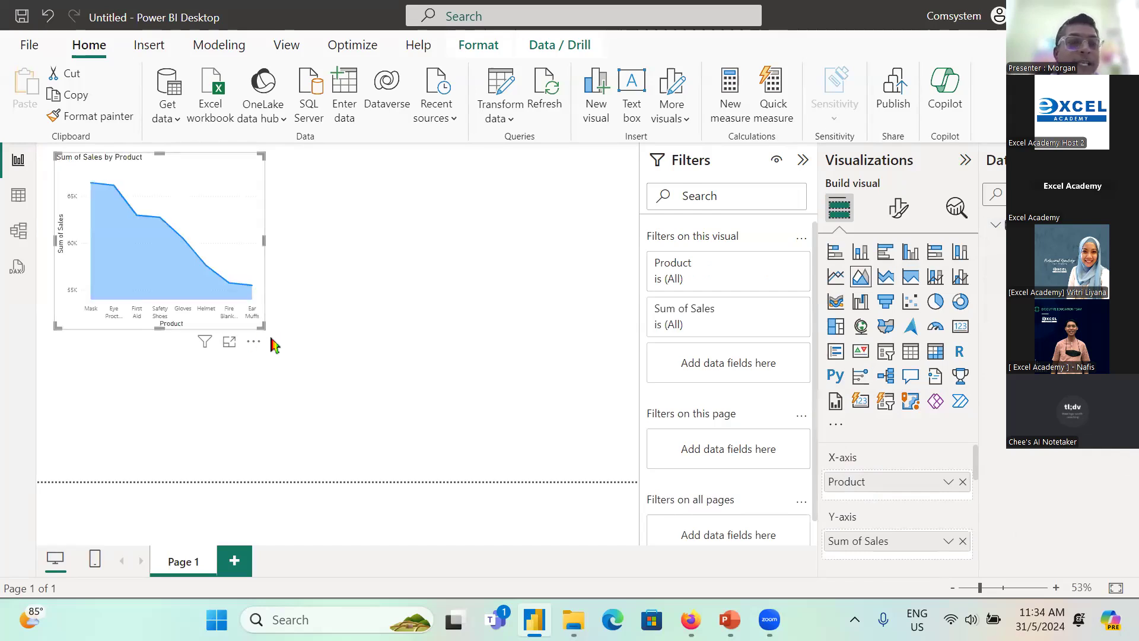
left_click_drag(261, 326, 306, 368)
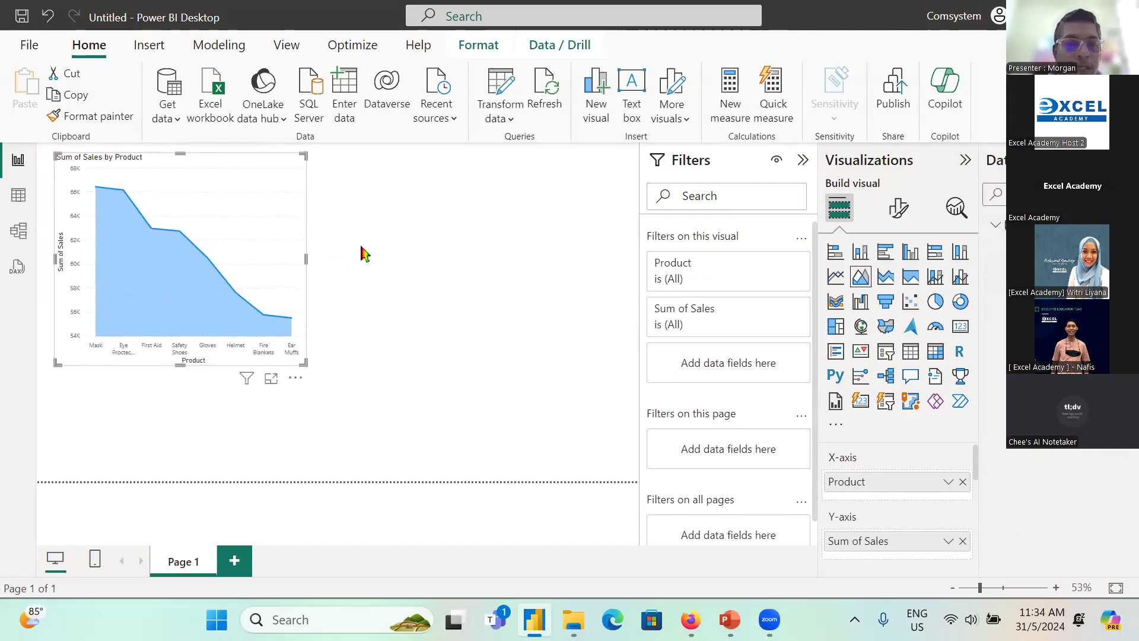
left_click(356, 365)
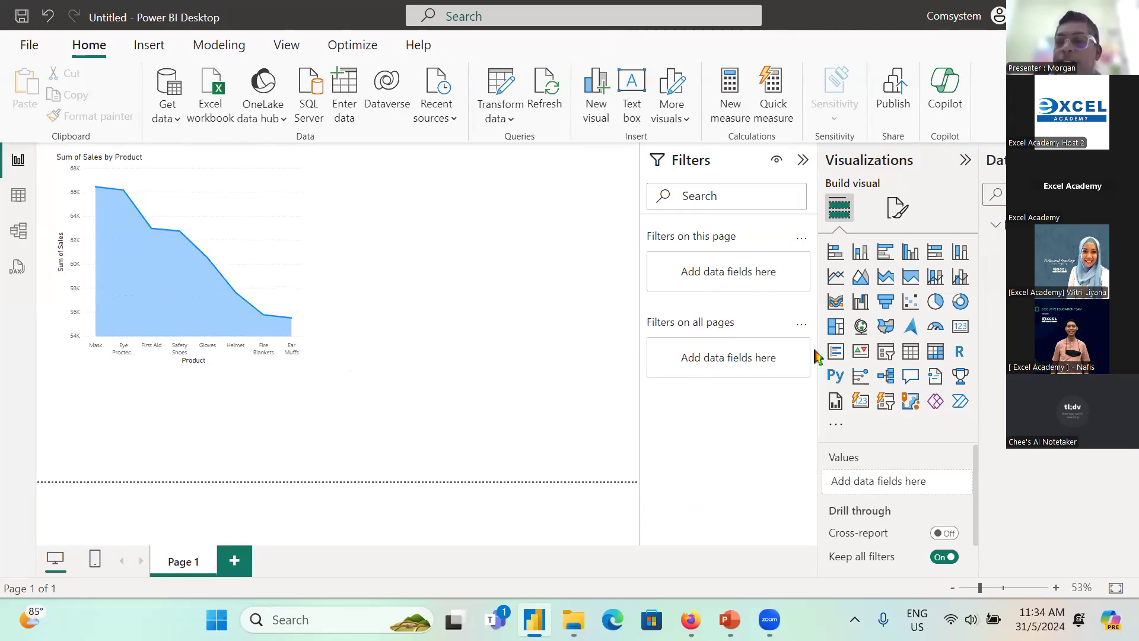
Step: Add a funnel chart beside the area chart with Platform as the category and Sales as the values
left_click(885, 310)
left_click_drag(213, 389, 543, 184)
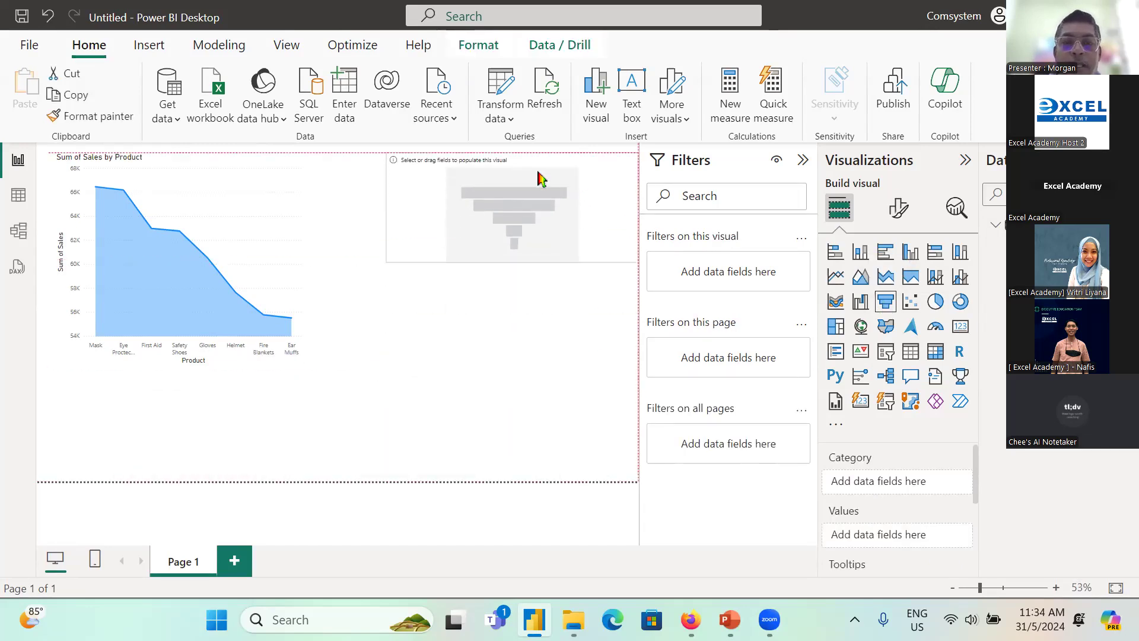
left_click_drag(1032, 308, 914, 481)
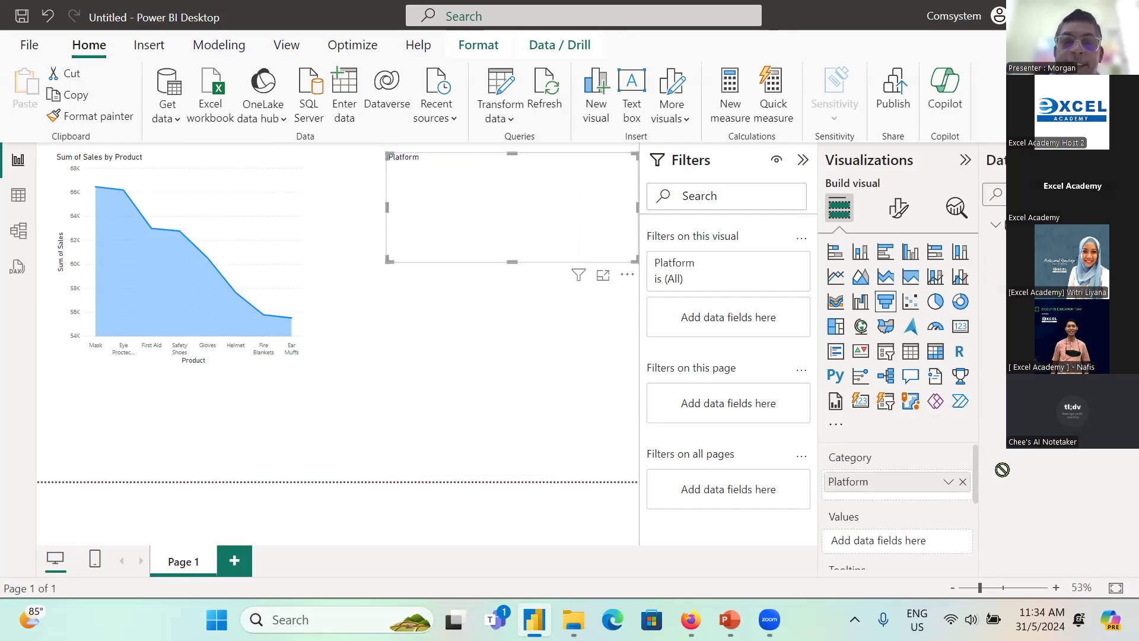
left_click_drag(1003, 470, 509, 234)
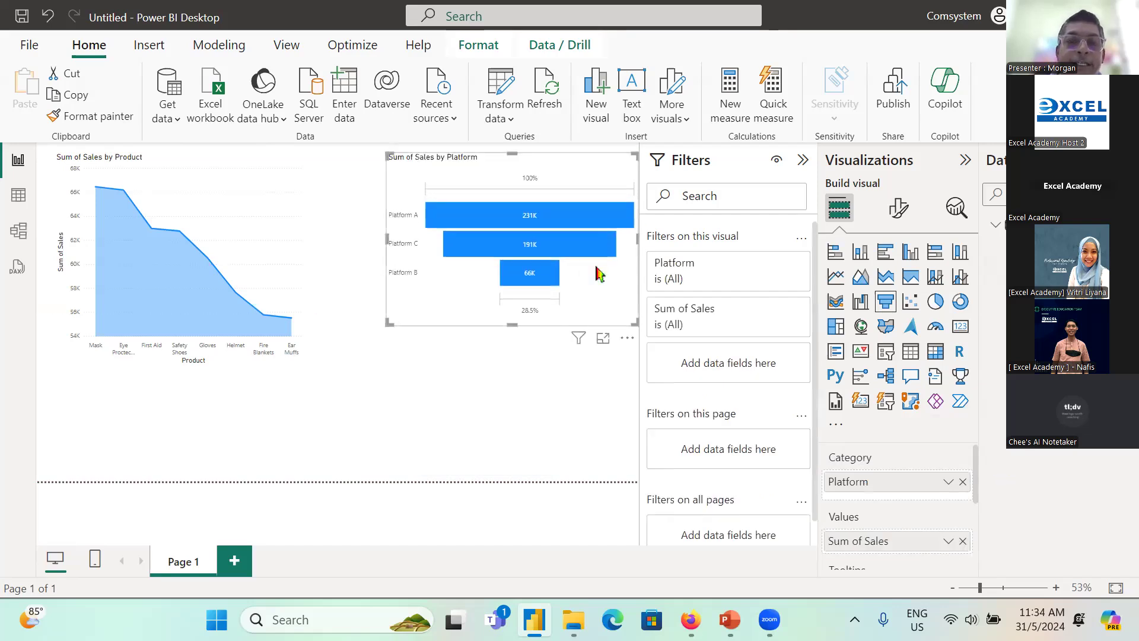
Step: Move the Sum of Sales by Platform funnel chart slightly away from the canvas edge
left_click_drag(579, 168, 567, 179)
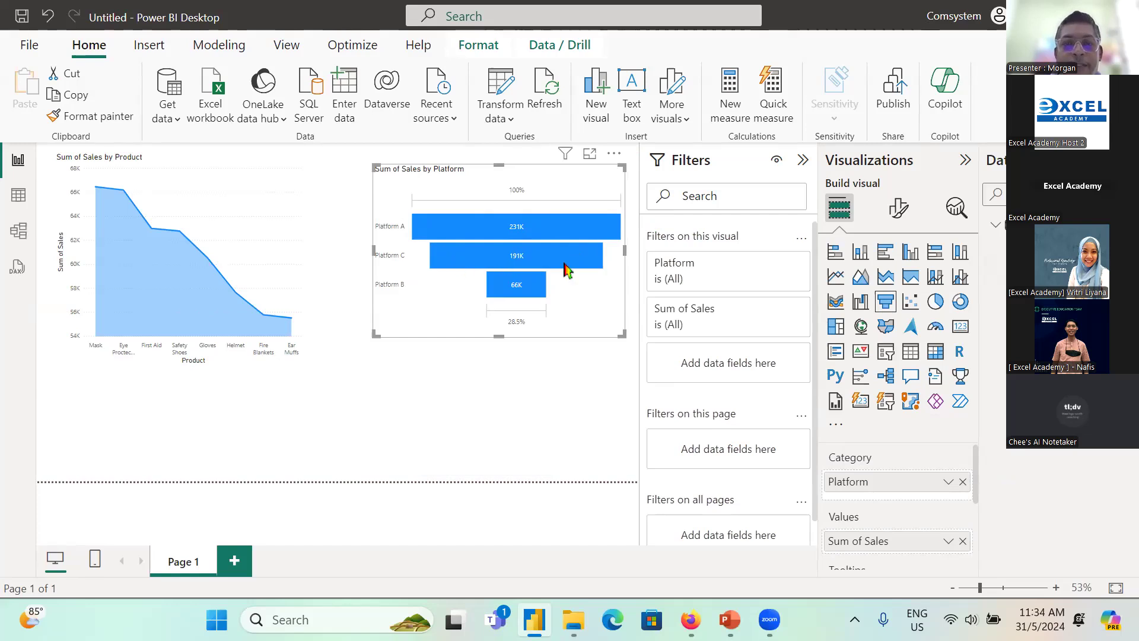
mouse_move(530, 293)
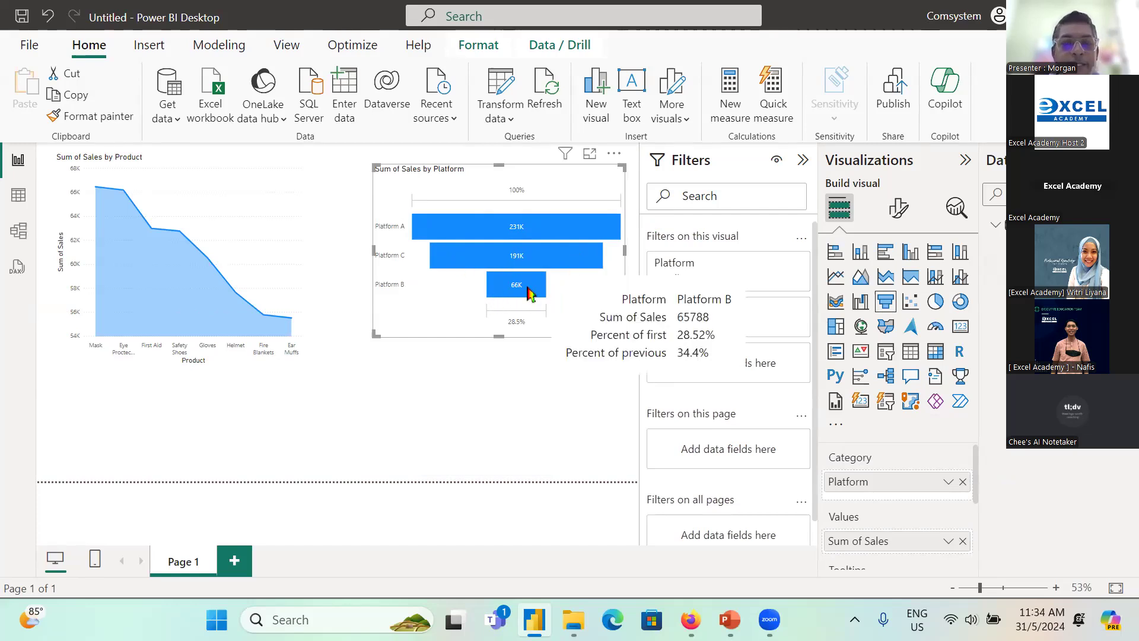
left_click(500, 395)
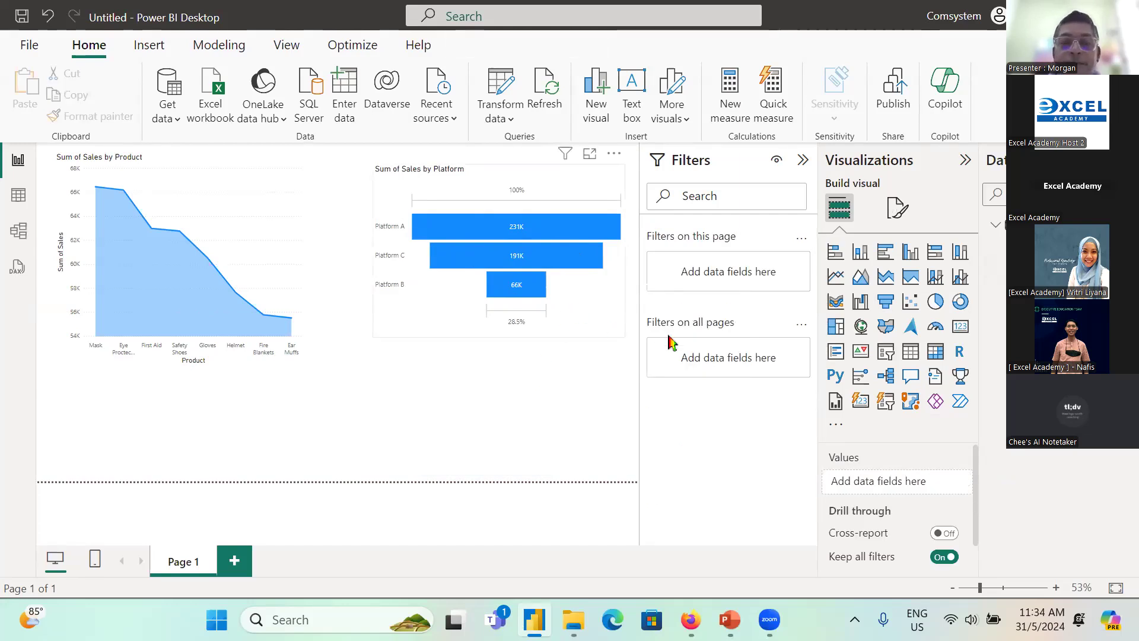
Step: Add a card visual showing the sum of Sales, shrink it, and place it beneath the funnel chart
left_click(961, 327)
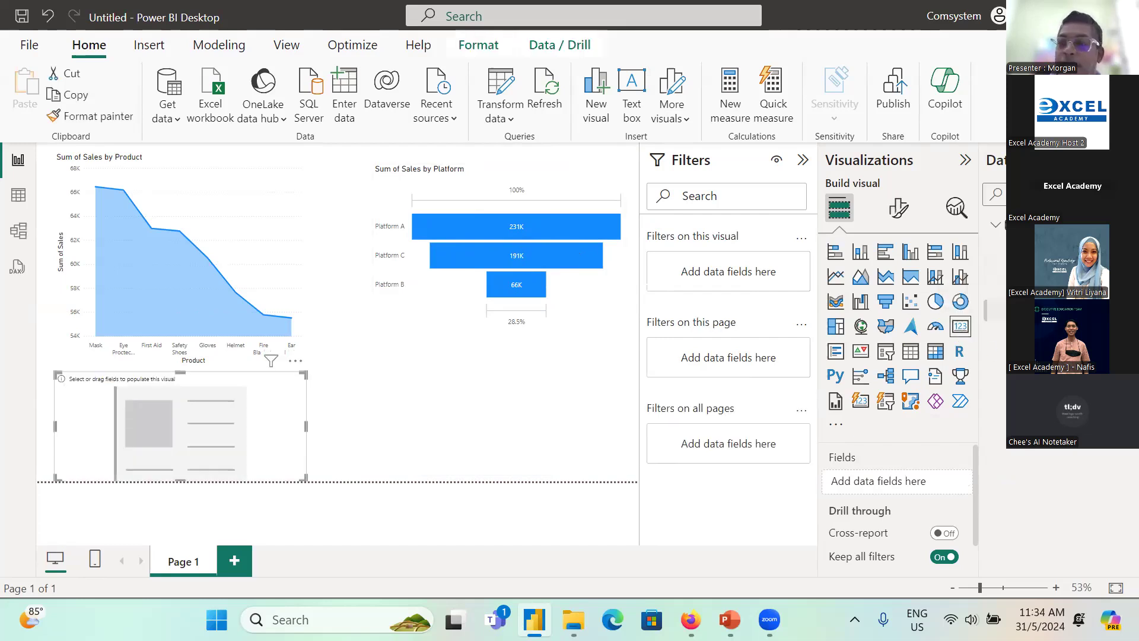
left_click_drag(1018, 300, 894, 482)
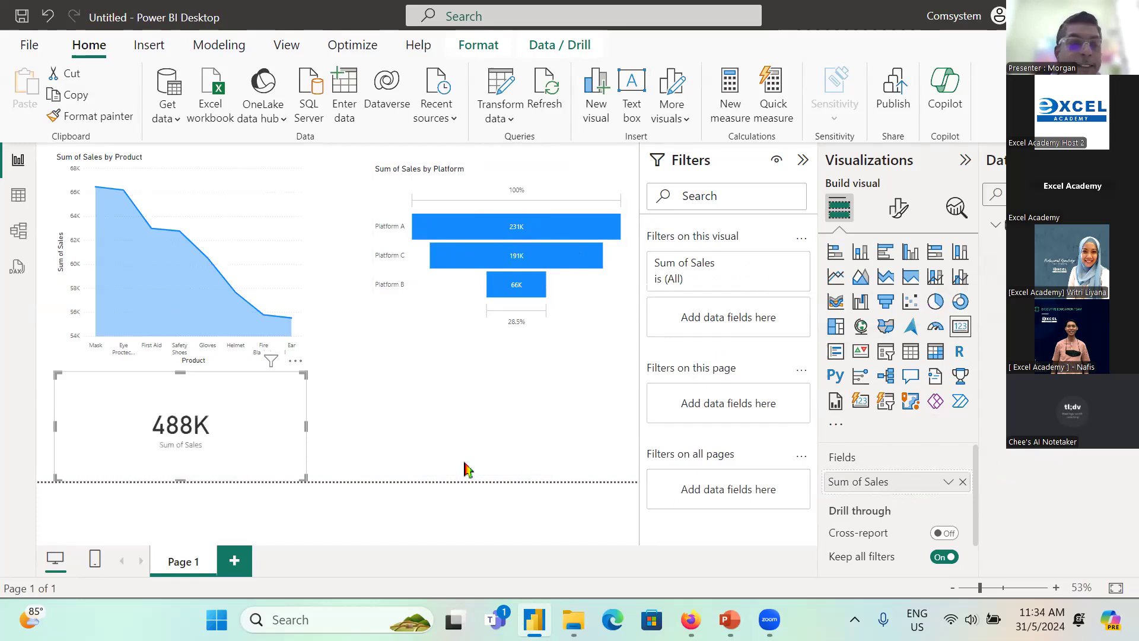
left_click_drag(304, 479, 617, 454)
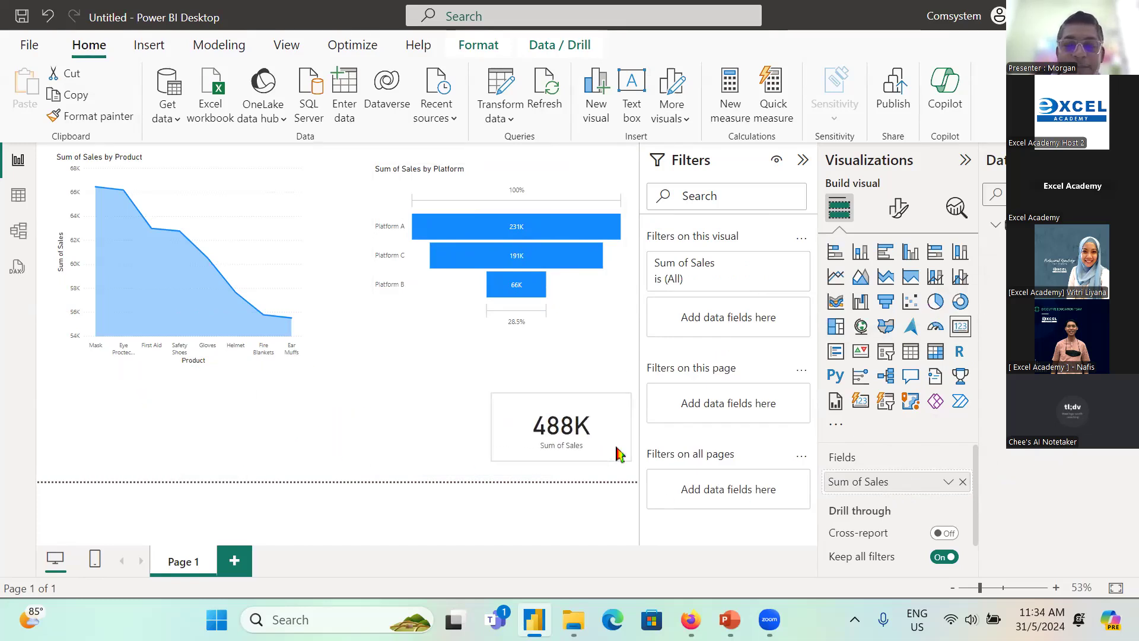
left_click(403, 420)
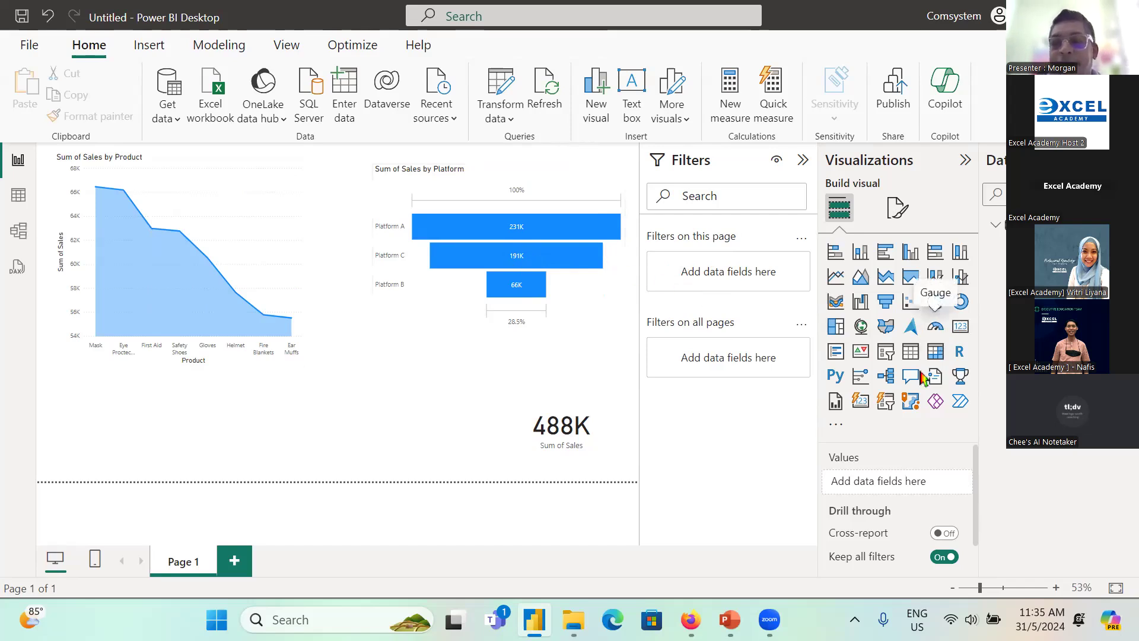
Step: Add a slicer on Date, switch the field to its date hierarchy, and keep only the Quarter level
left_click(890, 359)
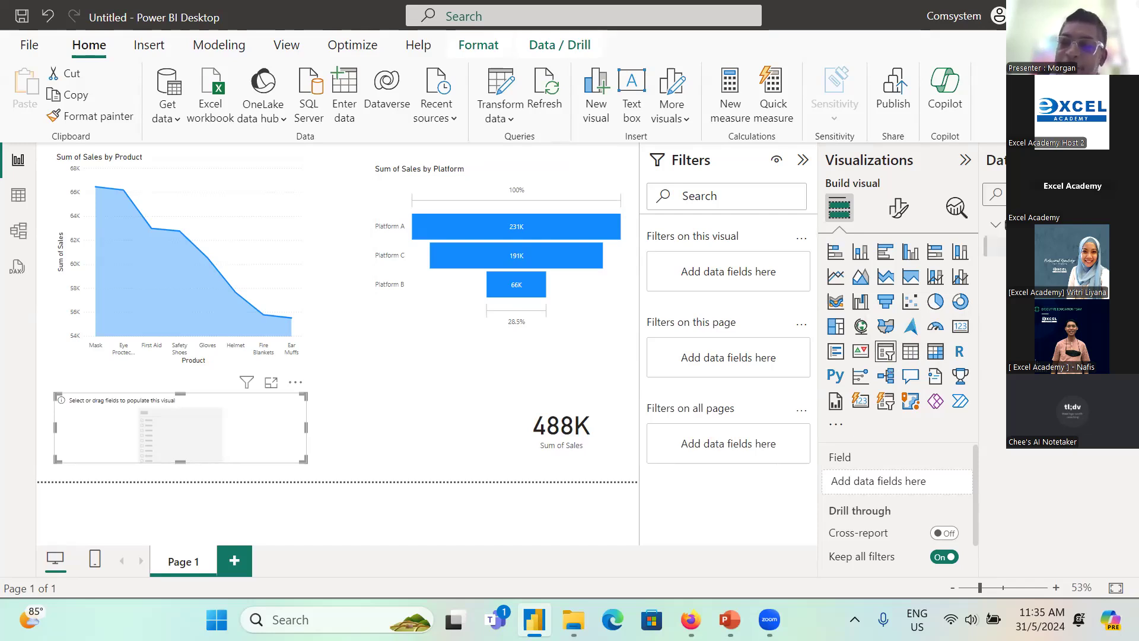
left_click_drag(1027, 243, 877, 481)
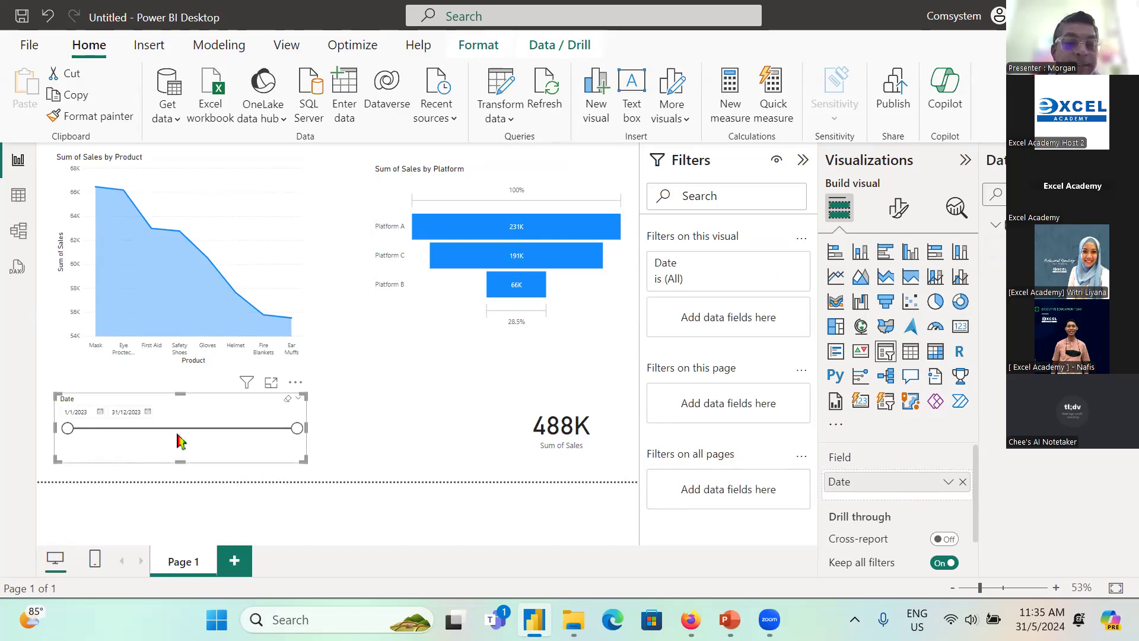
left_click(949, 483)
left_click(1032, 463)
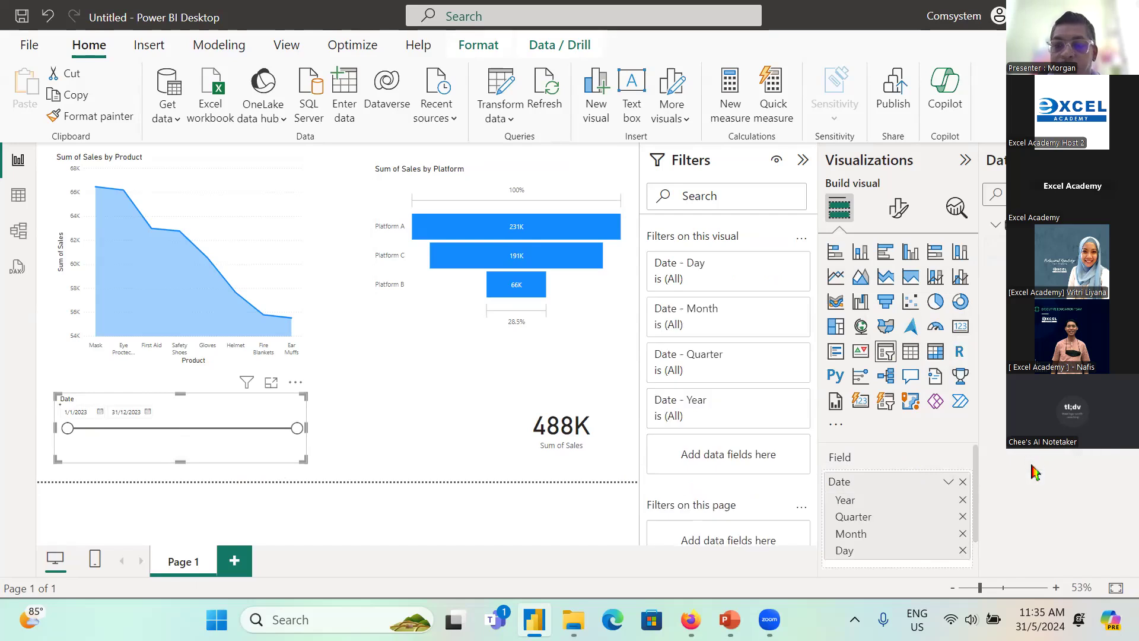
left_click(962, 500)
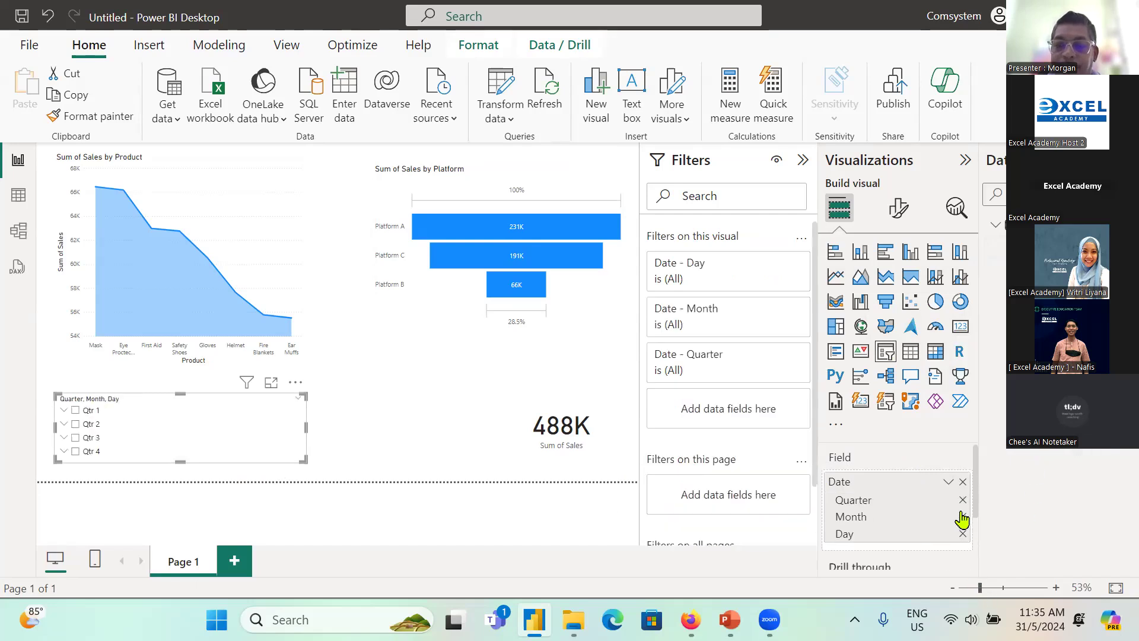
left_click(963, 517)
left_click(962, 517)
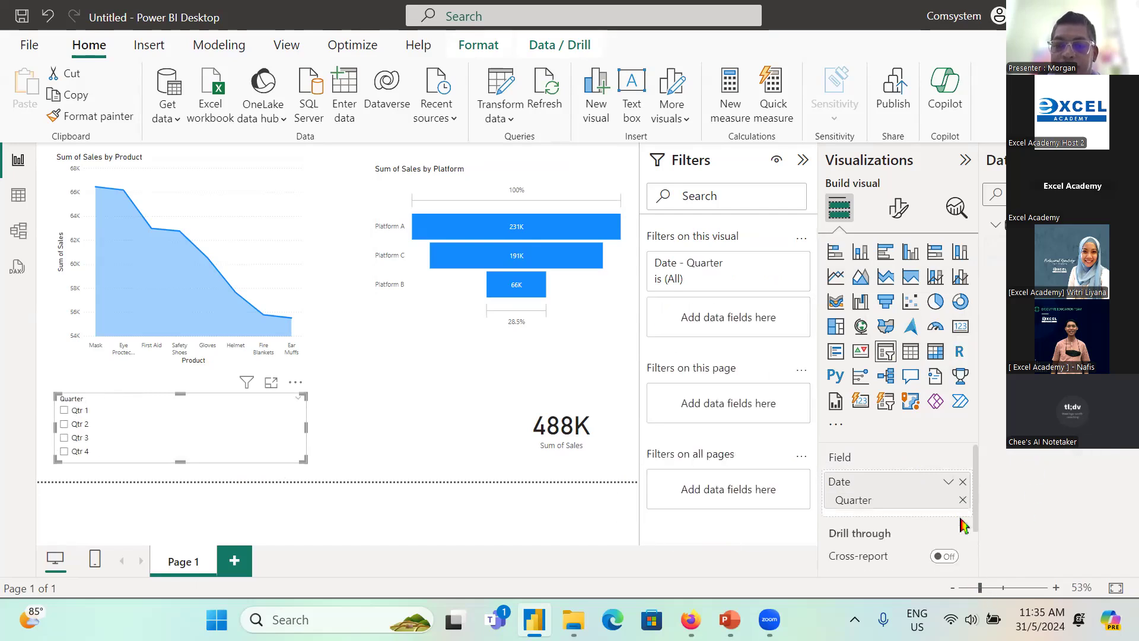
left_click(356, 460)
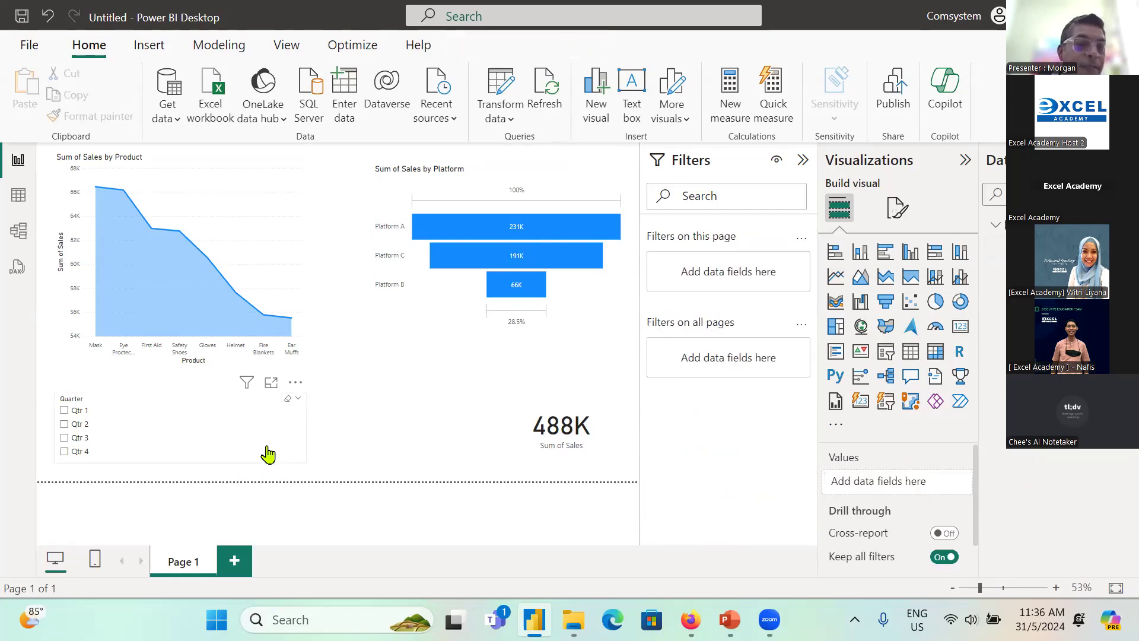
Step: Narrow the Quarter slicer and move it beneath the funnel chart, beside the Sales card
left_click(270, 454)
left_click_drag(306, 428, 466, 402)
left_click(64, 455)
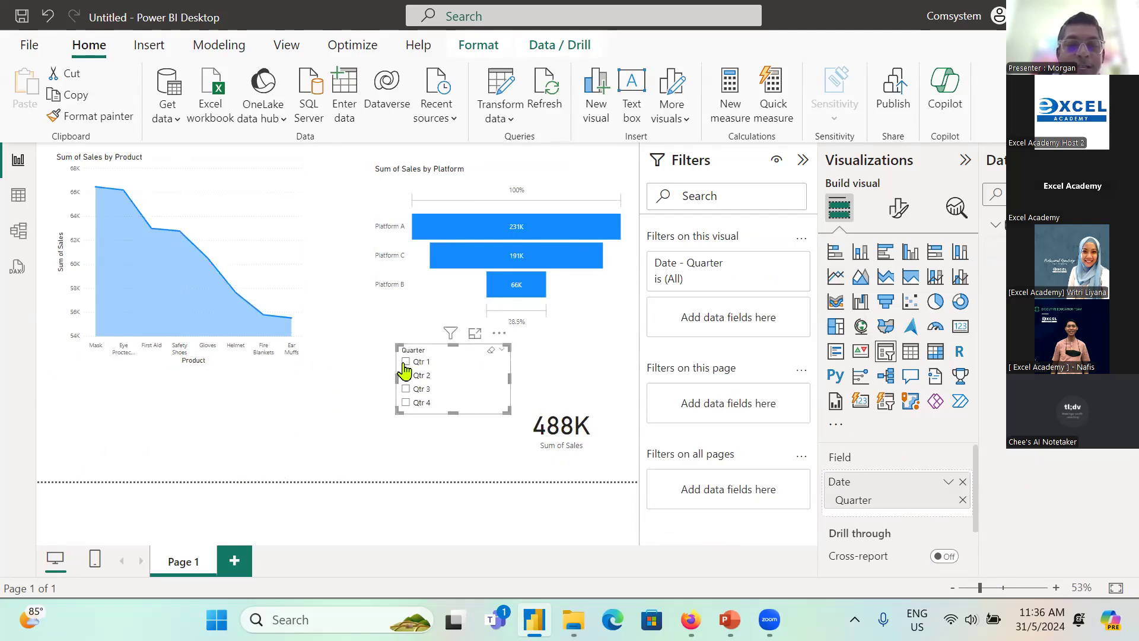
left_click_drag(496, 371, 460, 392)
Step: Filter the report by each quarter, Qtr 1 to Qtr 4, in turn, ending on Qtr 2, to compare the visuals
left_click(387, 384)
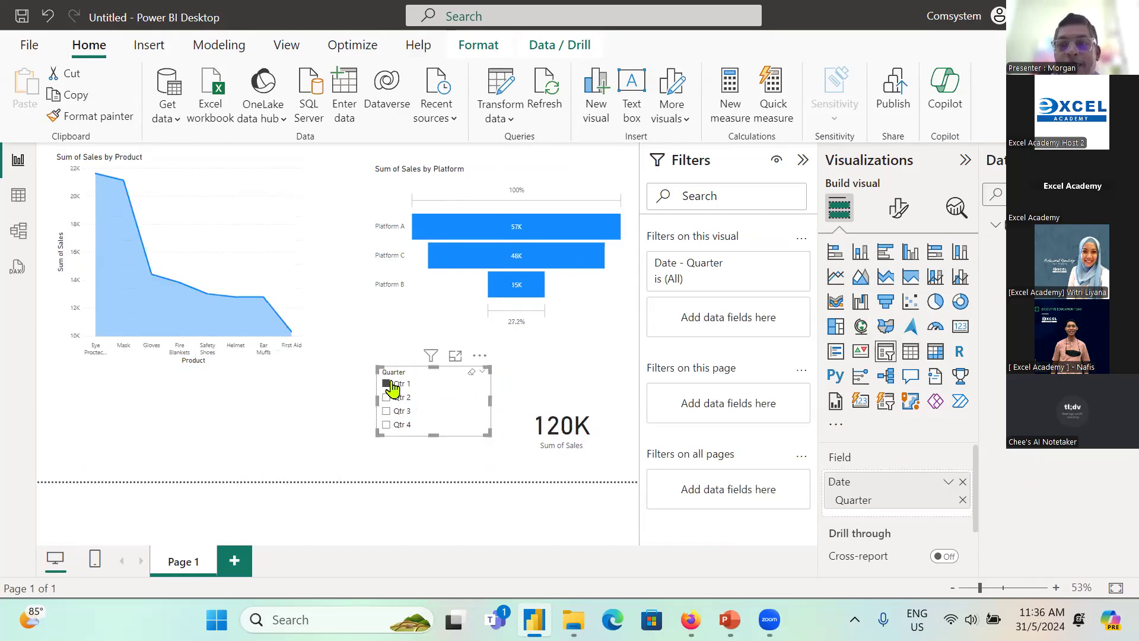
left_click(386, 397)
left_click(387, 411)
left_click(386, 425)
left_click(386, 410)
left_click(386, 397)
left_click(386, 384)
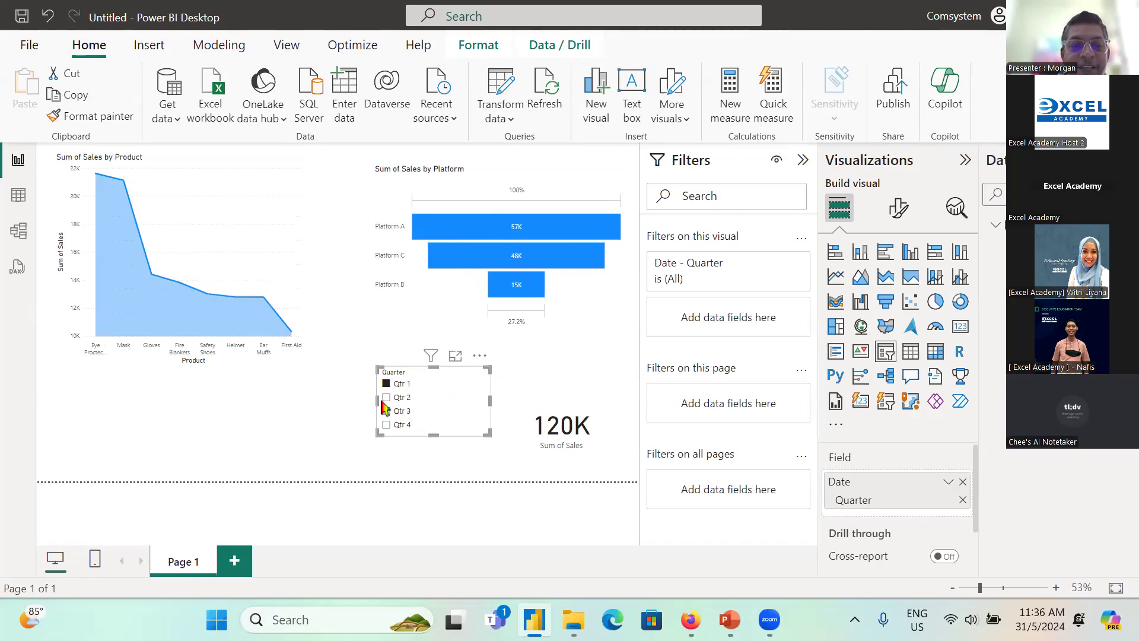
left_click(387, 400)
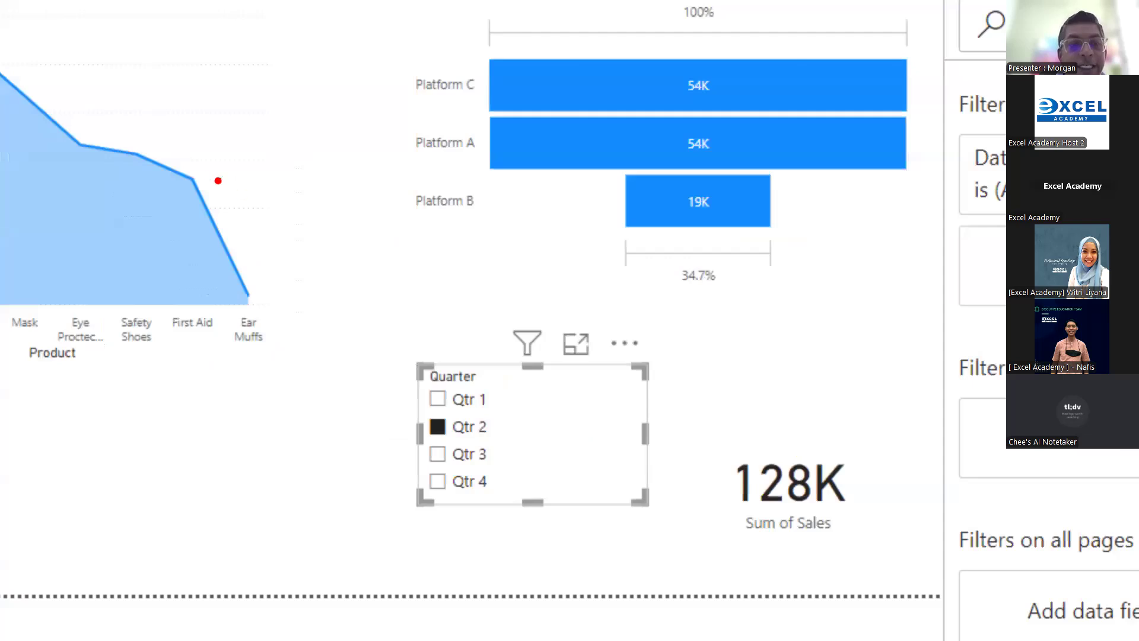
left_click_drag(208, 174, 314, 58)
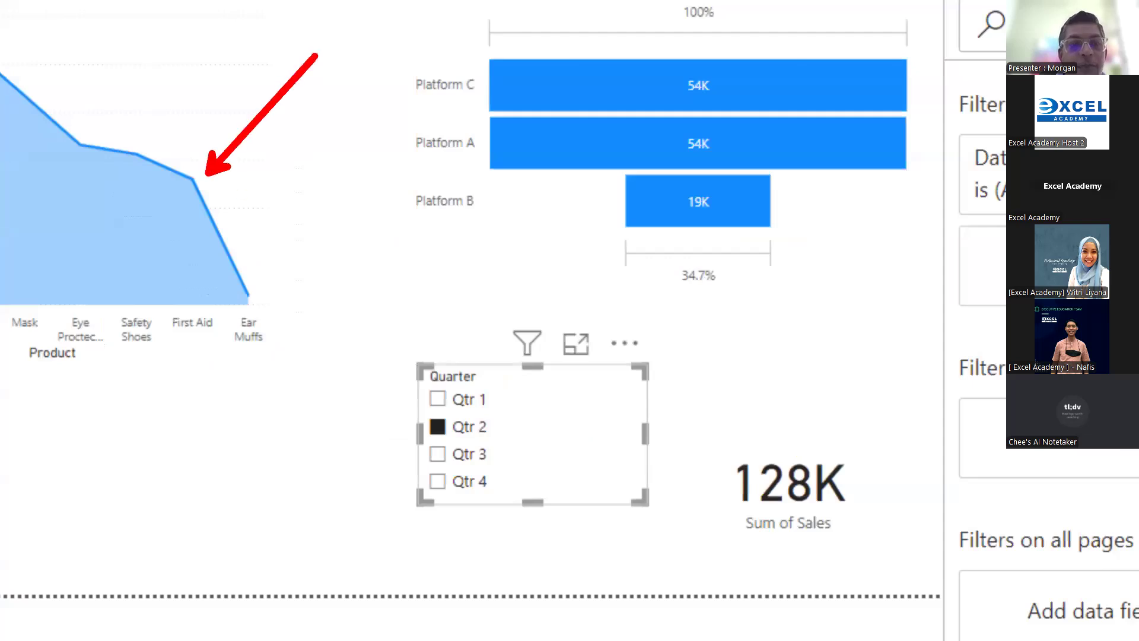
left_click_drag(792, 162, 916, 56)
left_click_drag(833, 433, 899, 320)
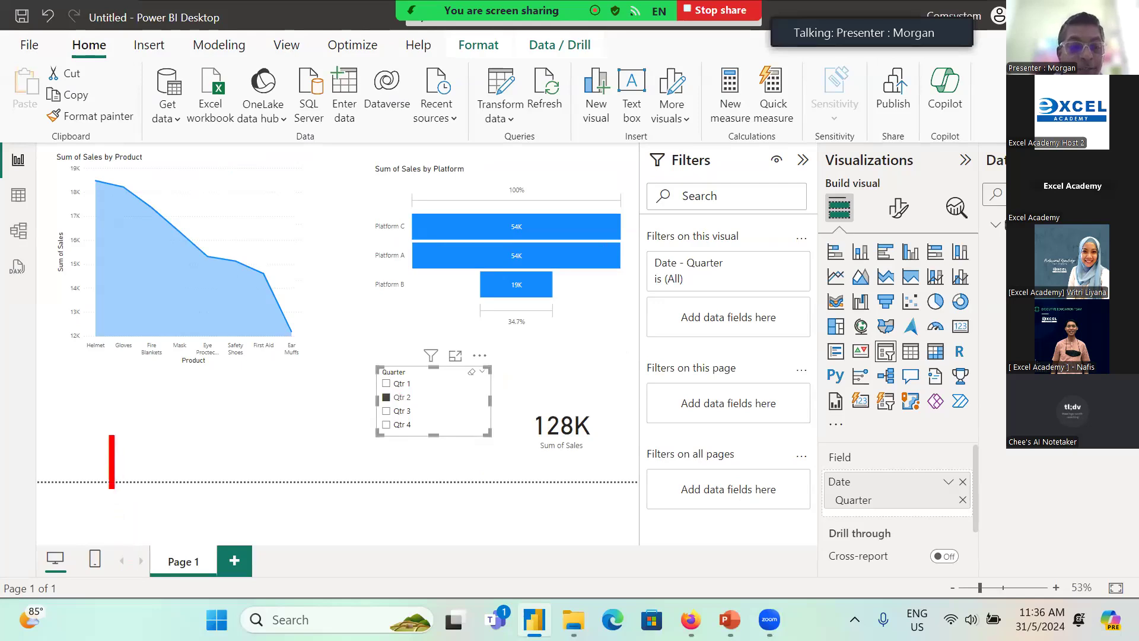
type("360")
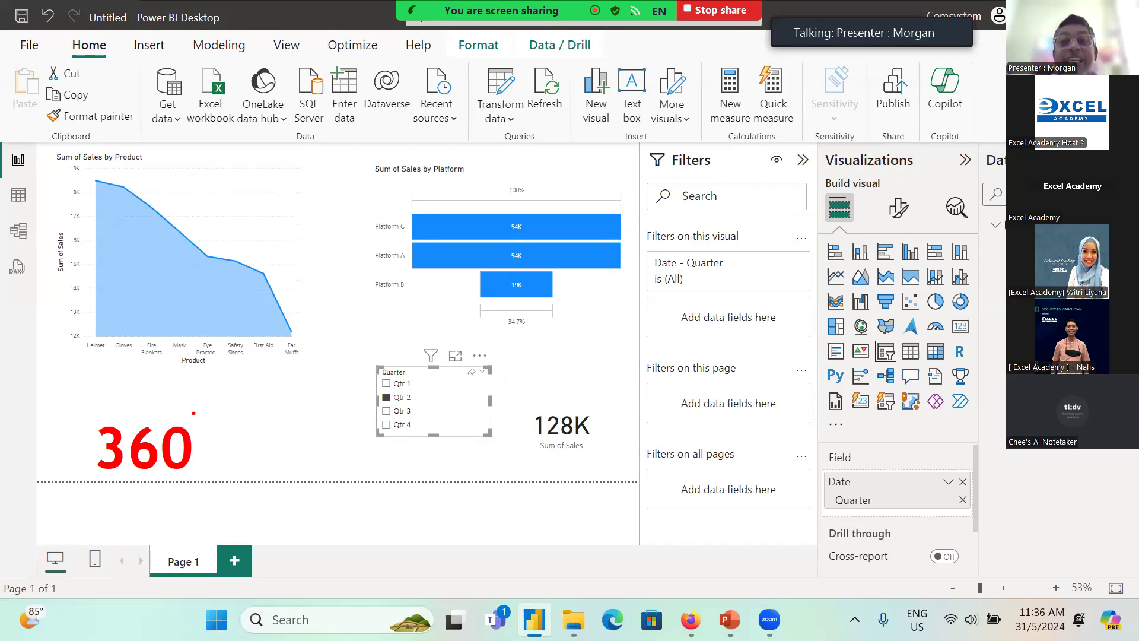
key("Escape")
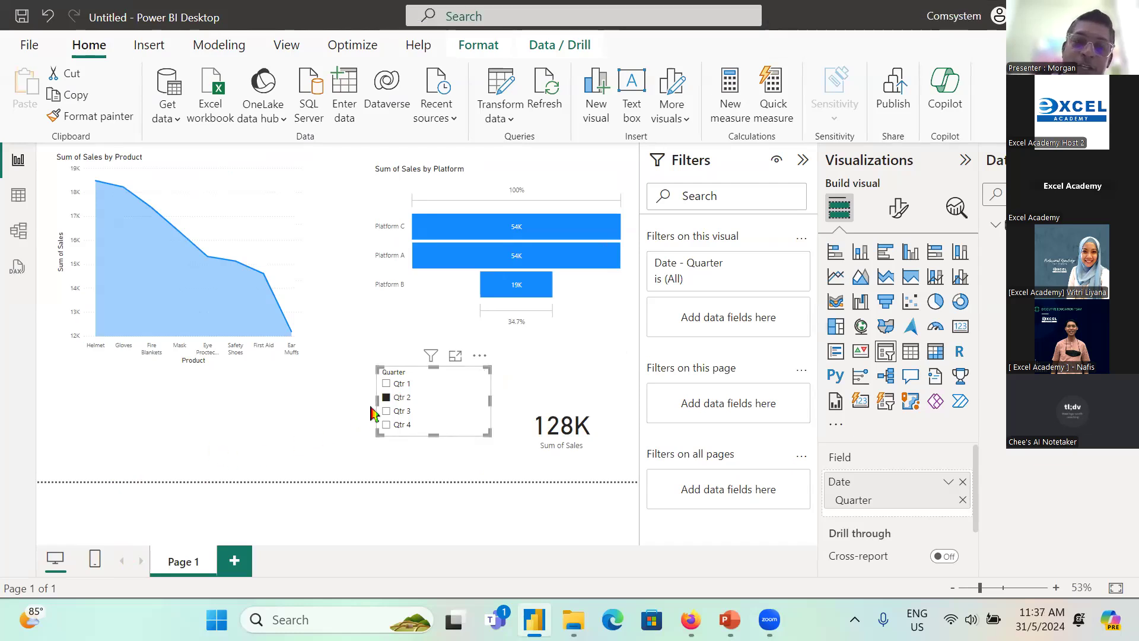
Step: Clear the Qtr 2 selection and move the Quarter slicer beneath the area chart
left_click(392, 401)
left_click_drag(455, 440, 145, 472)
left_click(427, 425)
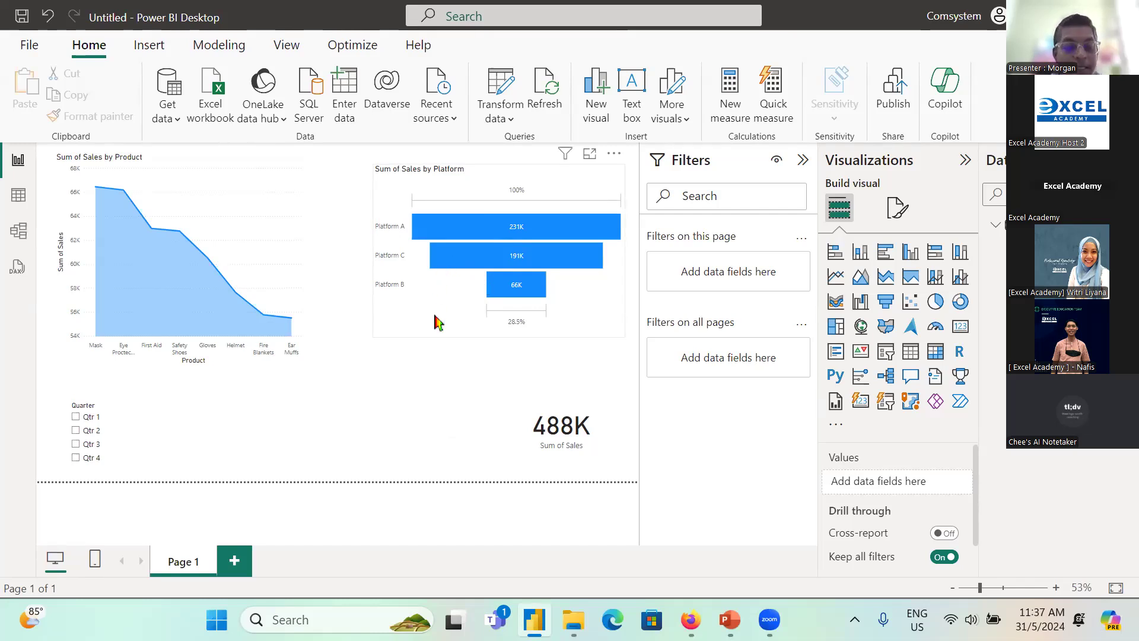
left_click_drag(406, 209, 642, 241)
left_click_drag(660, 173, 589, 226)
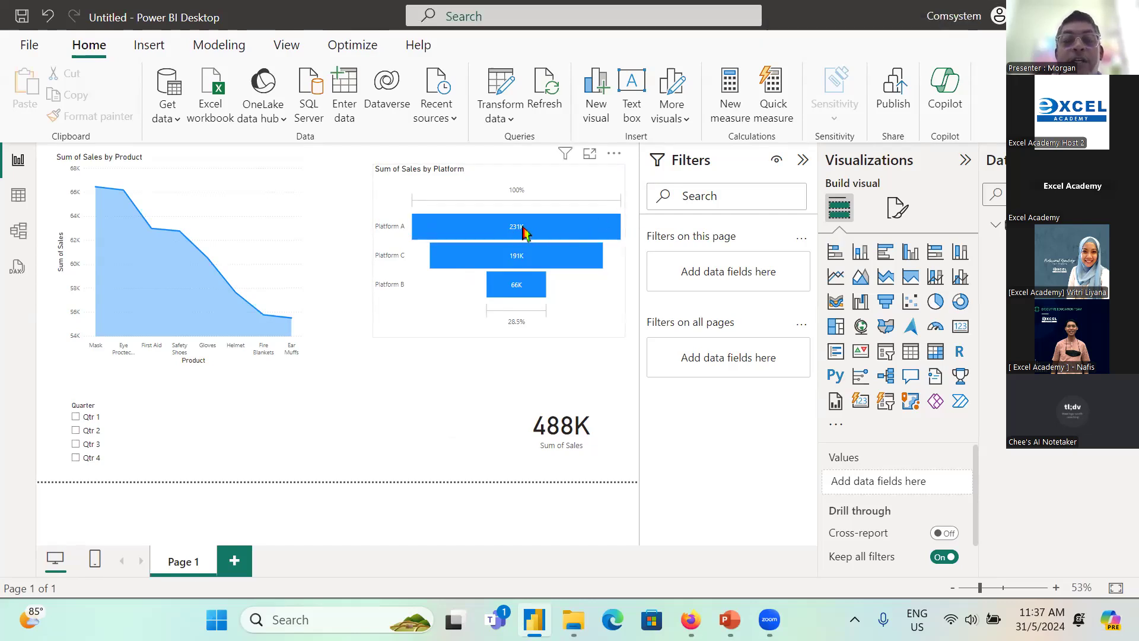
Step: Cross-filter the report by Platform A, Platform C and Platform B from the funnel chart in turn, clearing the selection at the end
mouse_move(517, 239)
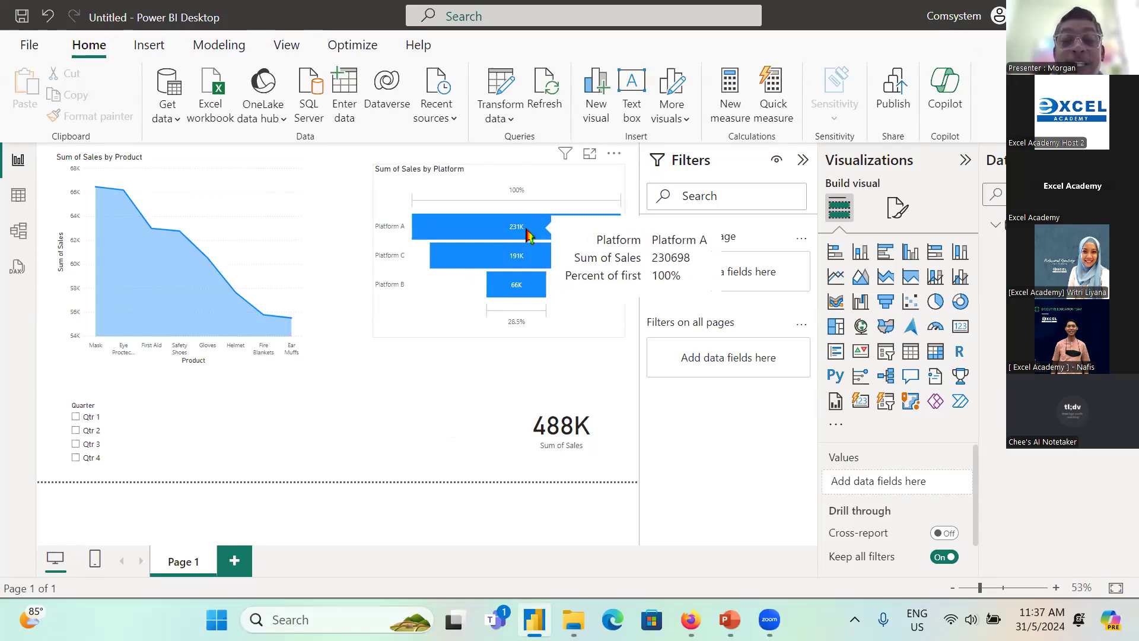
left_click(572, 235)
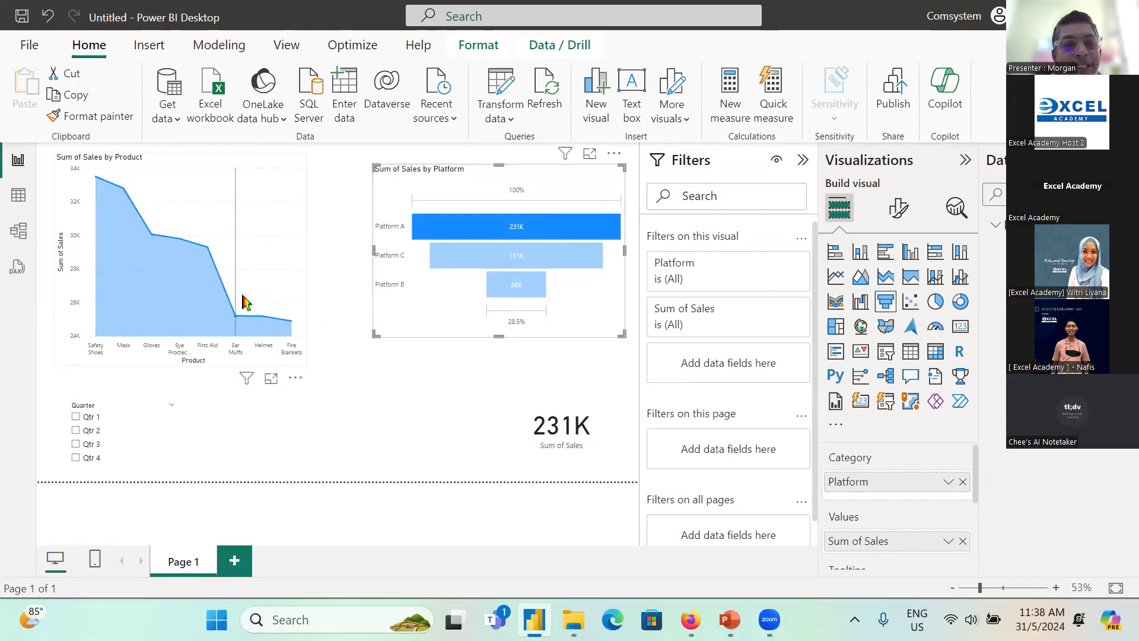
left_click(484, 257)
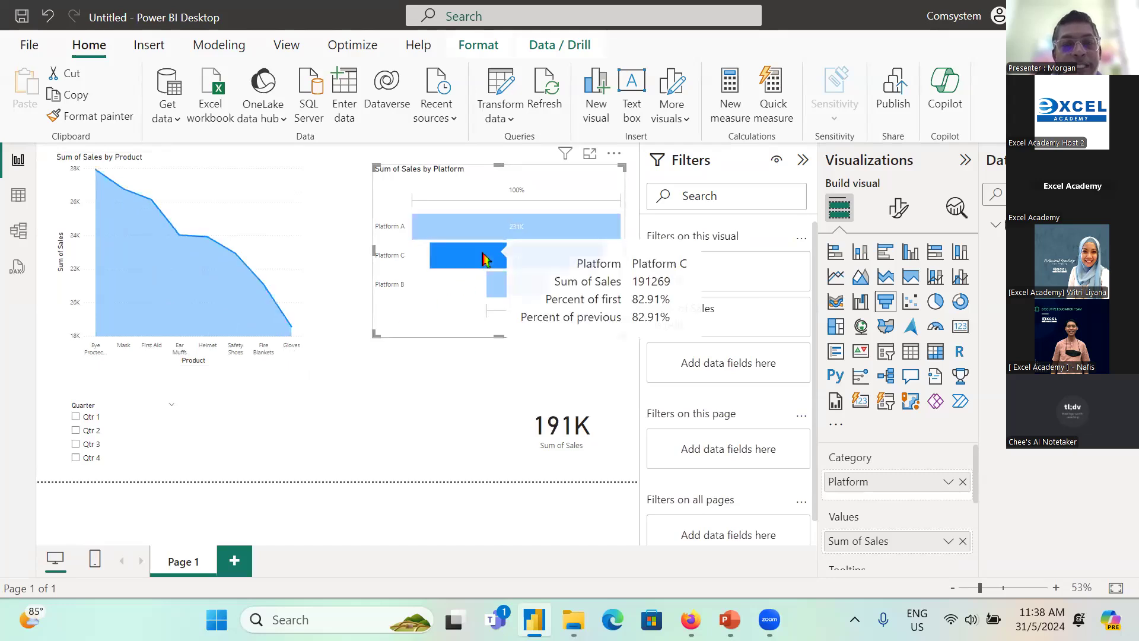
left_click(500, 288)
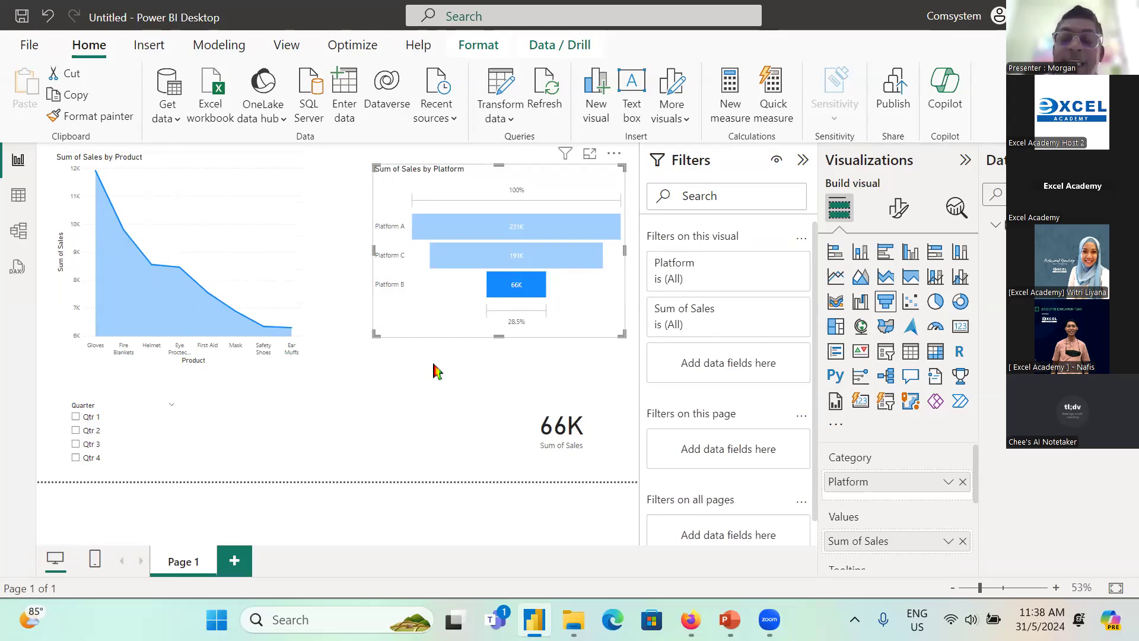
left_click(519, 287)
left_click(187, 302)
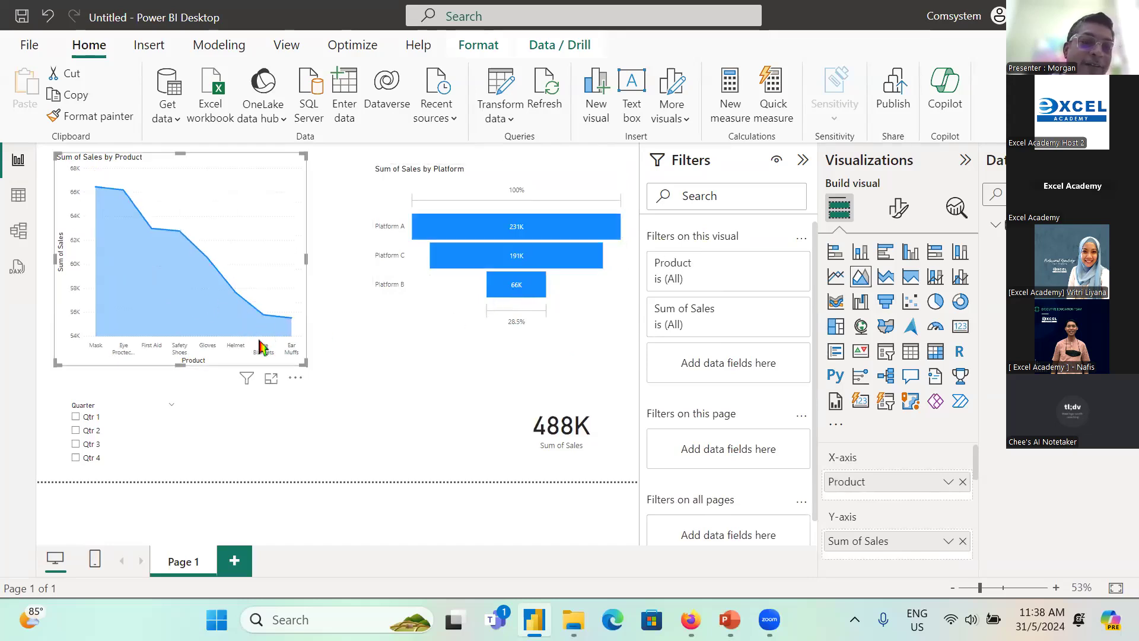
left_click(551, 262)
left_click(520, 292)
left_click(541, 264)
left_click(549, 237)
left_click(549, 237)
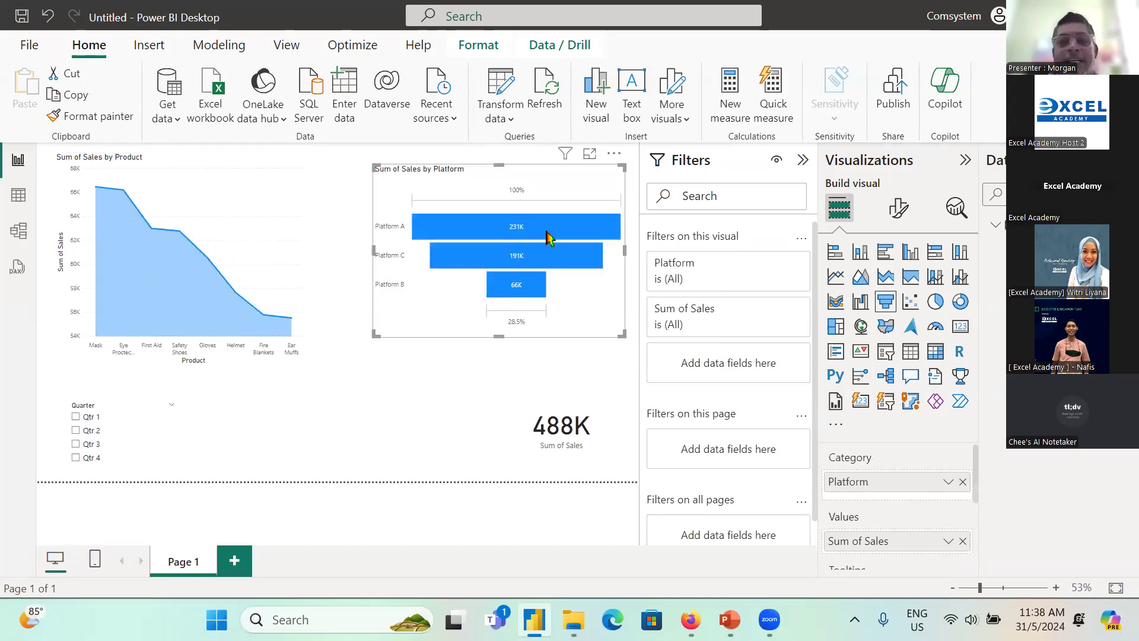
left_click(435, 397)
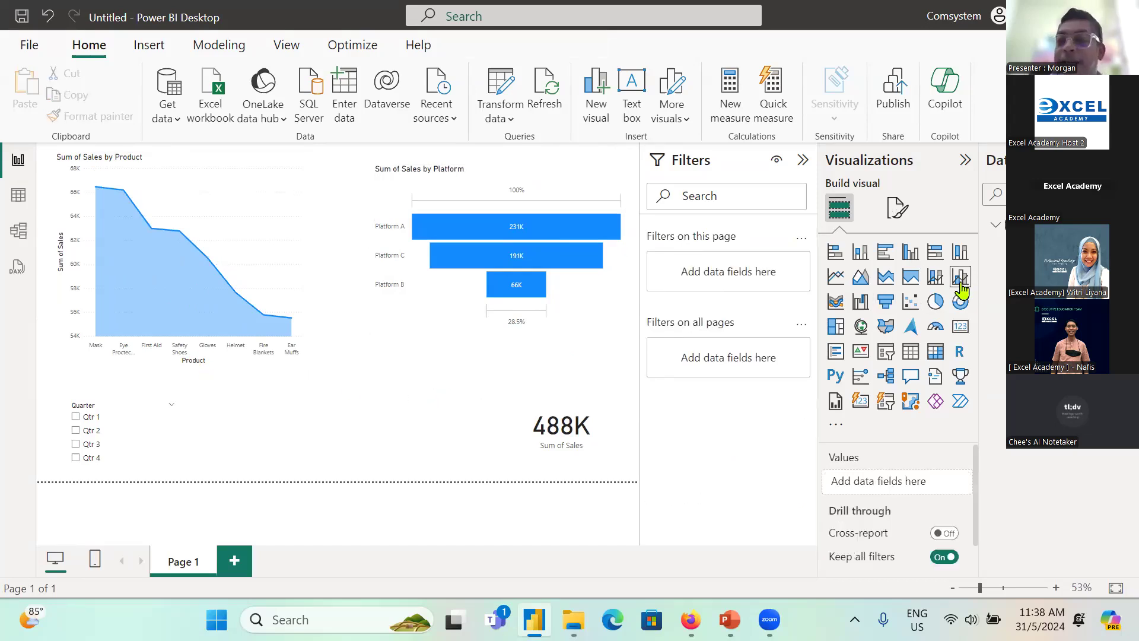
Step: Add a pie chart with Platform as legend and Sales as values, place it between the slicer and the card, and enlarge it
left_click(935, 302)
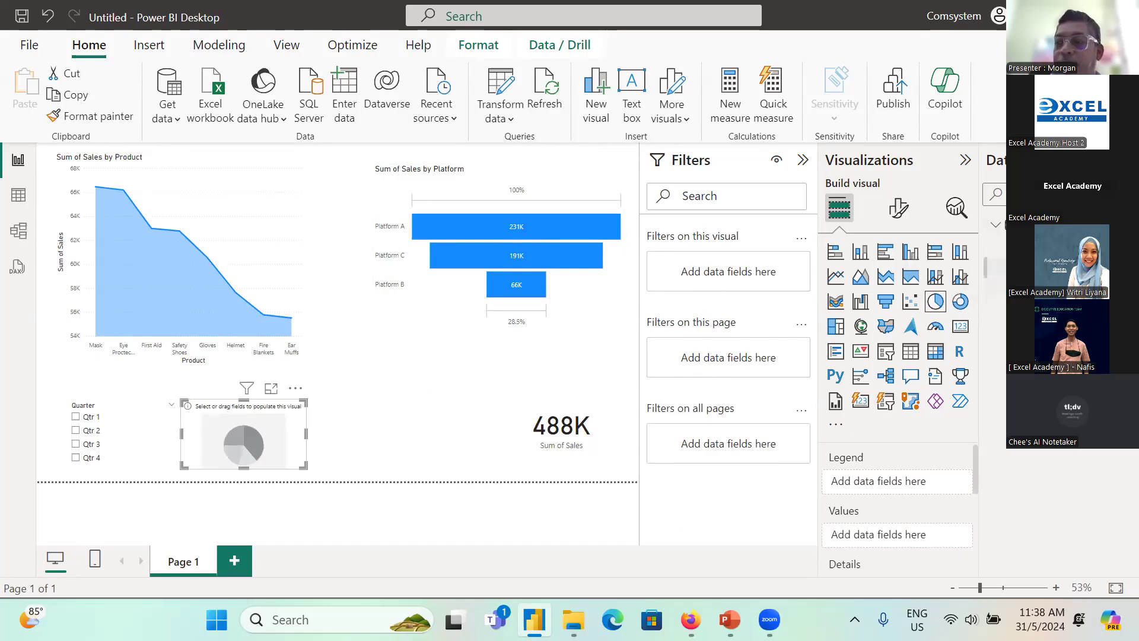
left_click(1022, 267)
left_click(1022, 311)
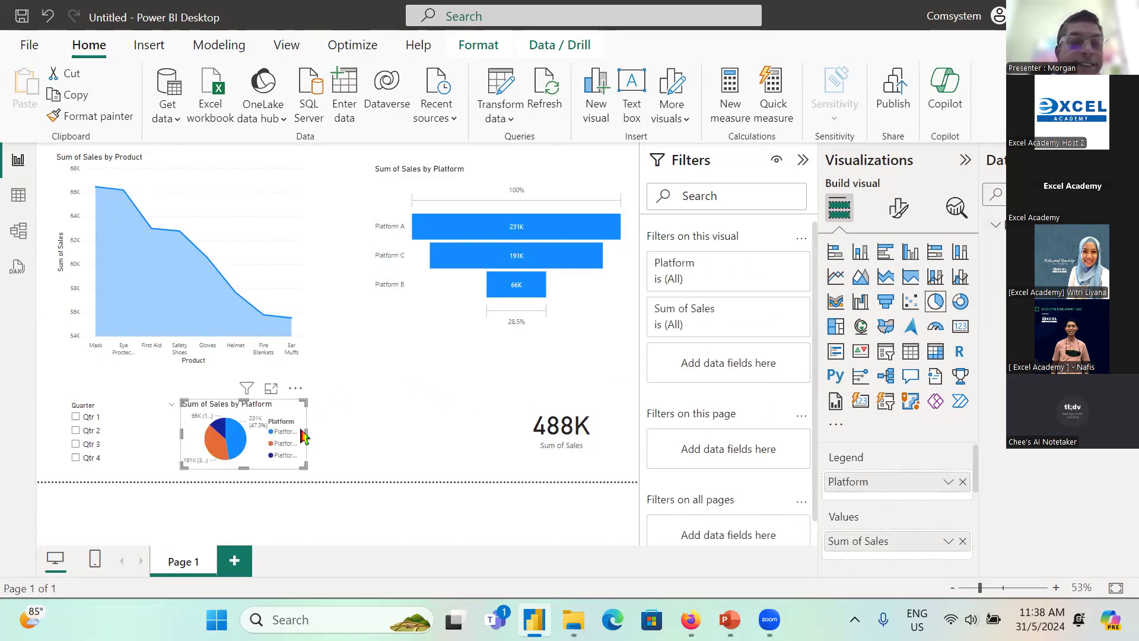
left_click_drag(282, 415, 439, 374)
left_click_drag(404, 427, 407, 479)
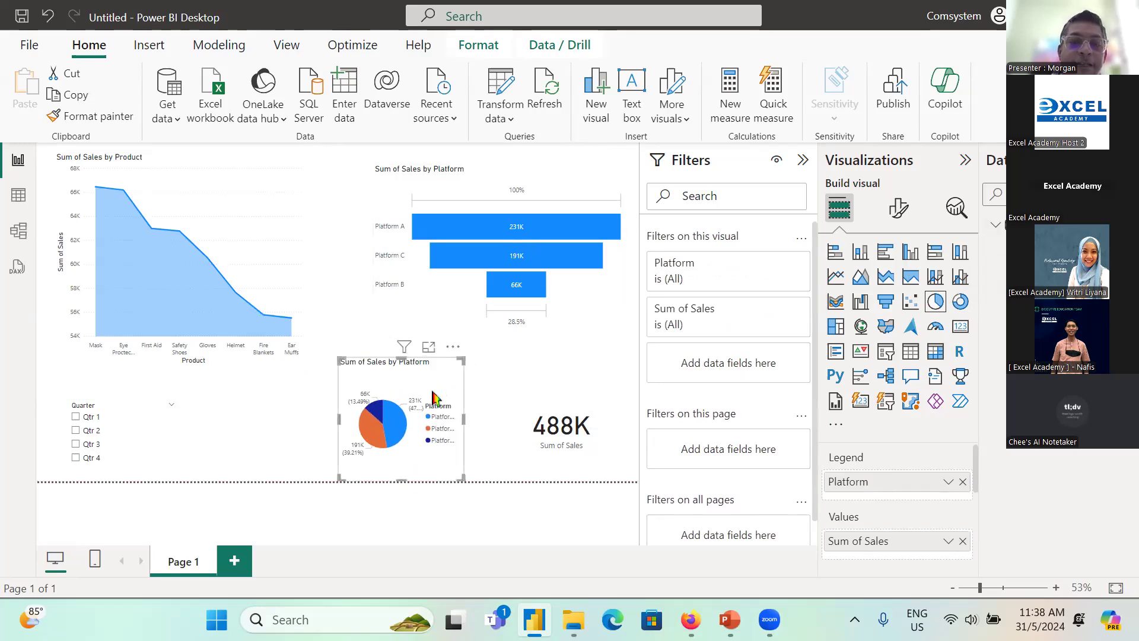
Step: Cross-filter the report by the Platform A, Platform C and Platform B slices of the pie chart in turn
left_click(401, 426)
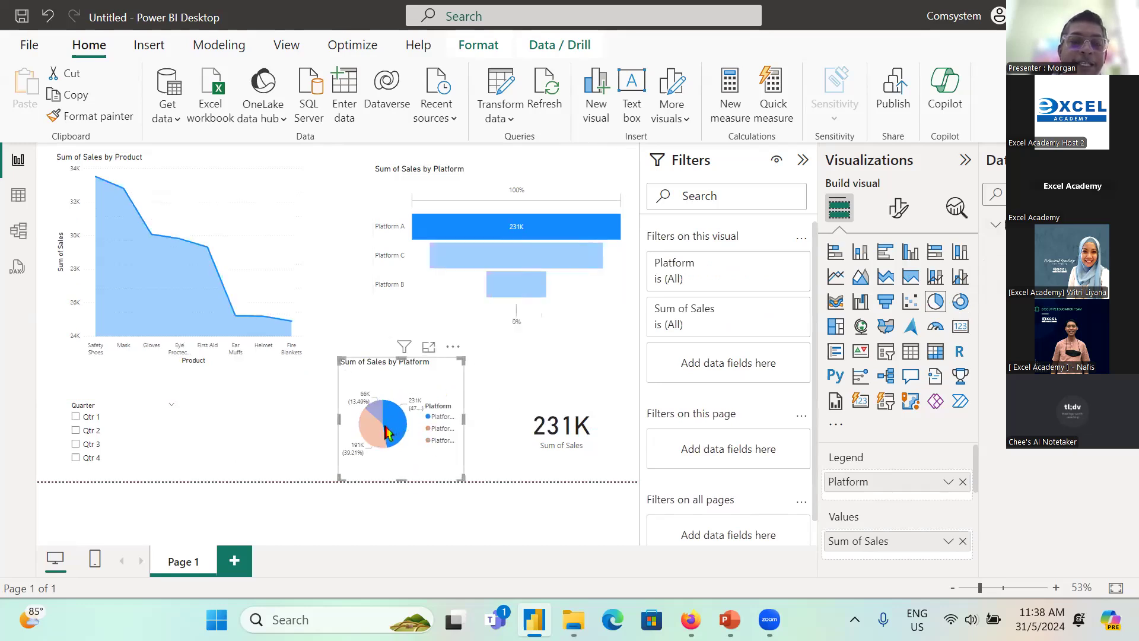
left_click(381, 438)
left_click(381, 416)
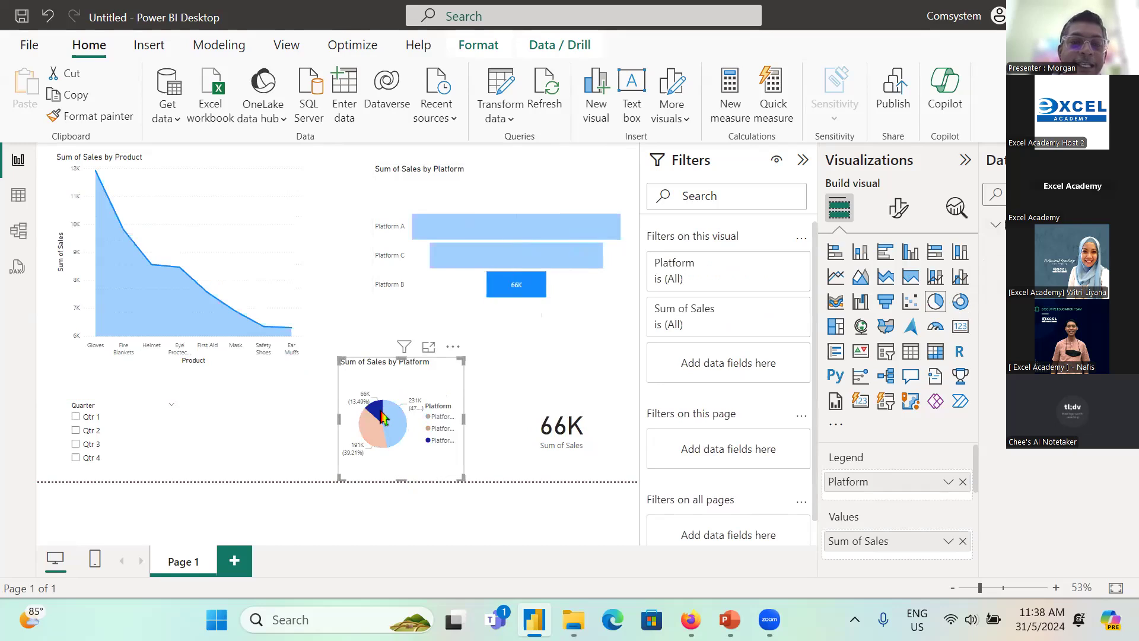
Step: Clear the pie chart's platform cross-filter and deselect the visual
left_click(380, 437)
left_click(384, 416)
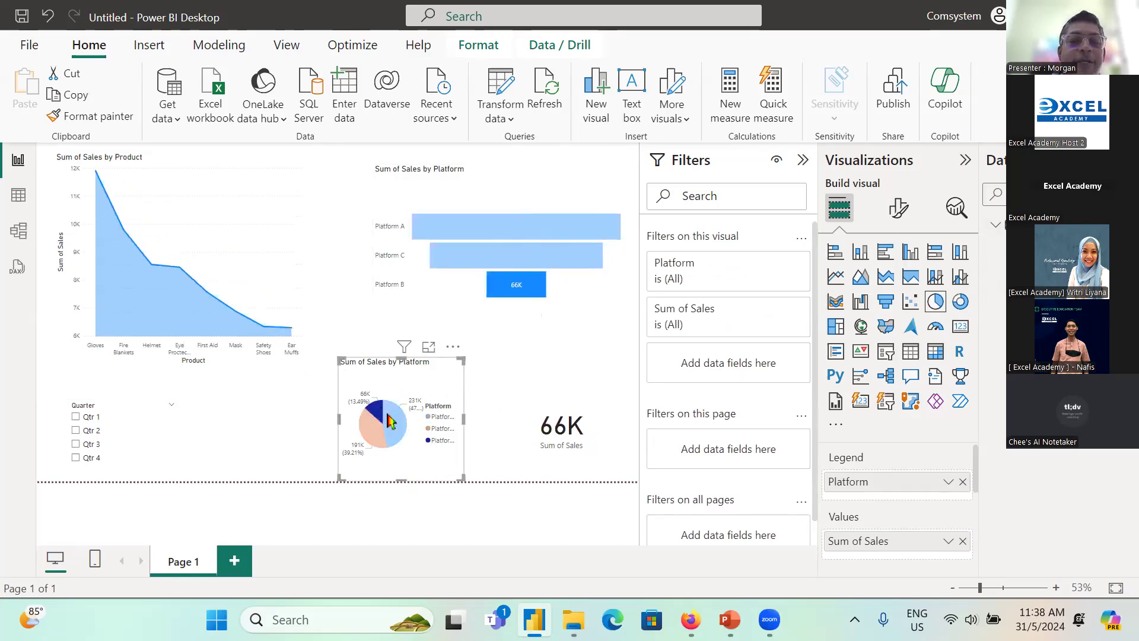
left_click(395, 423)
left_click(400, 432)
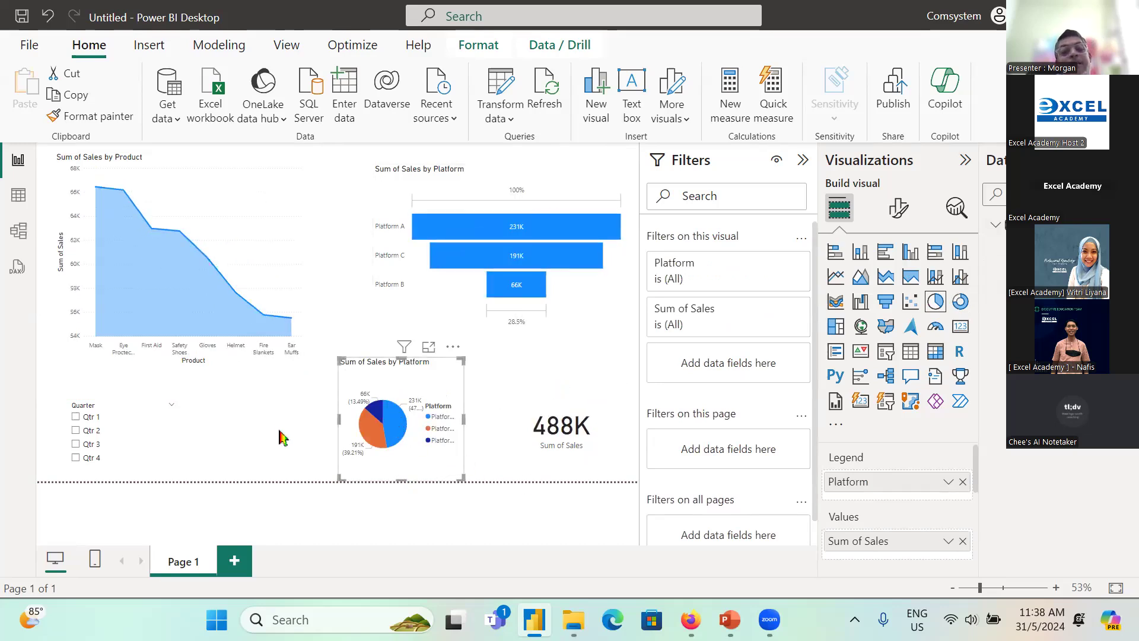
left_click(295, 448)
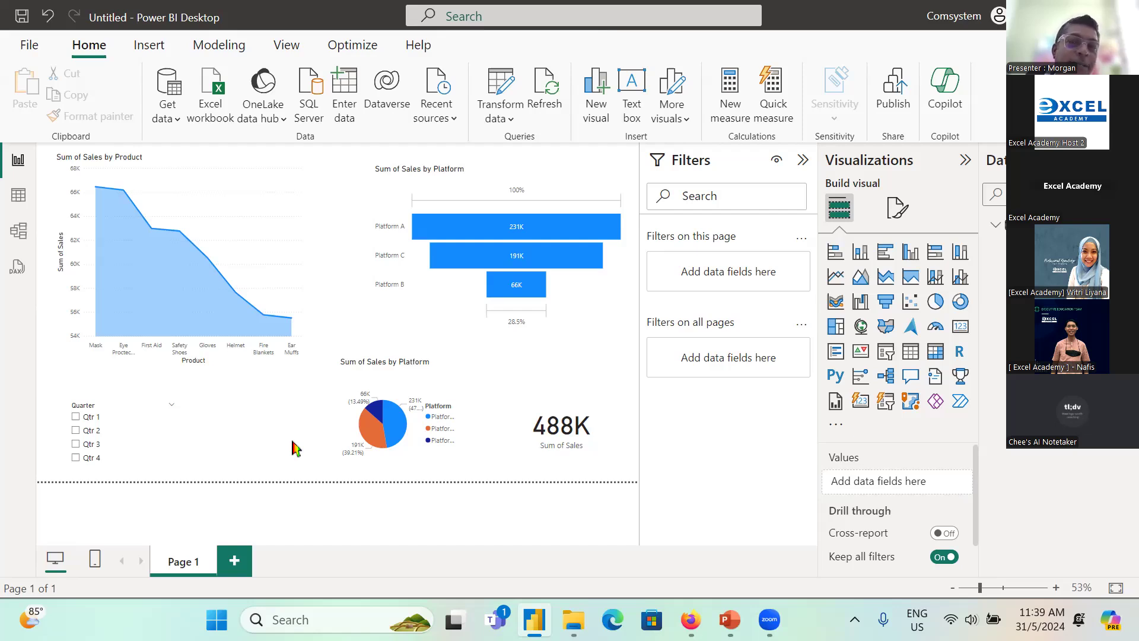
Step: Switch to File Explorer and open the Purchases by Platforms workbook from the 1.Multiple Sheets folder in NTW PBI
left_click(574, 620)
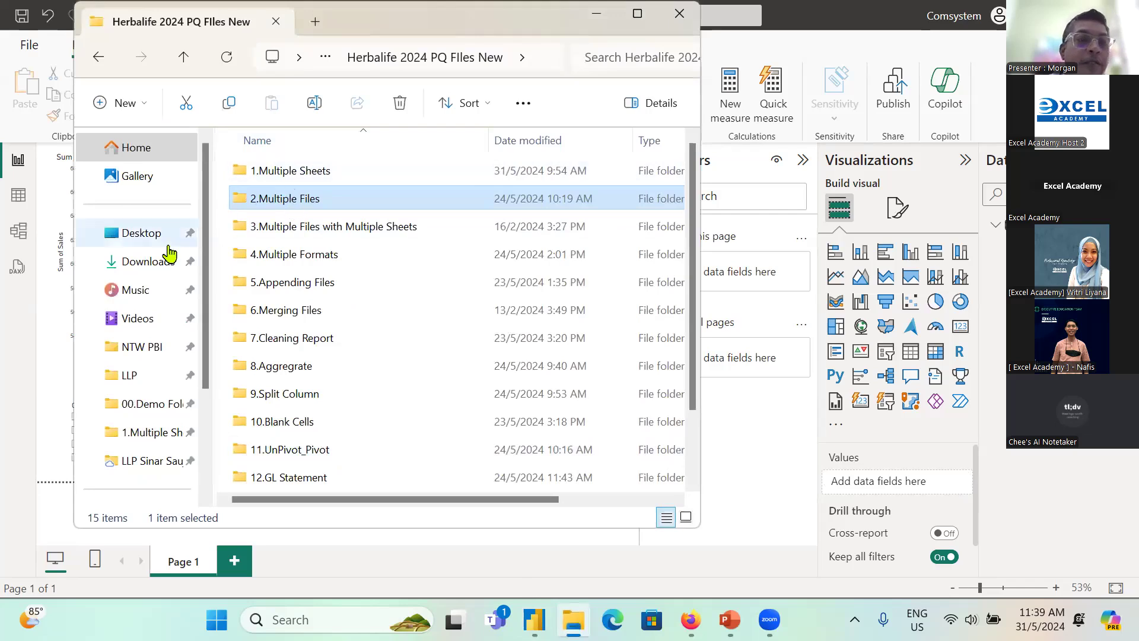
left_click(142, 346)
double_click(307, 172)
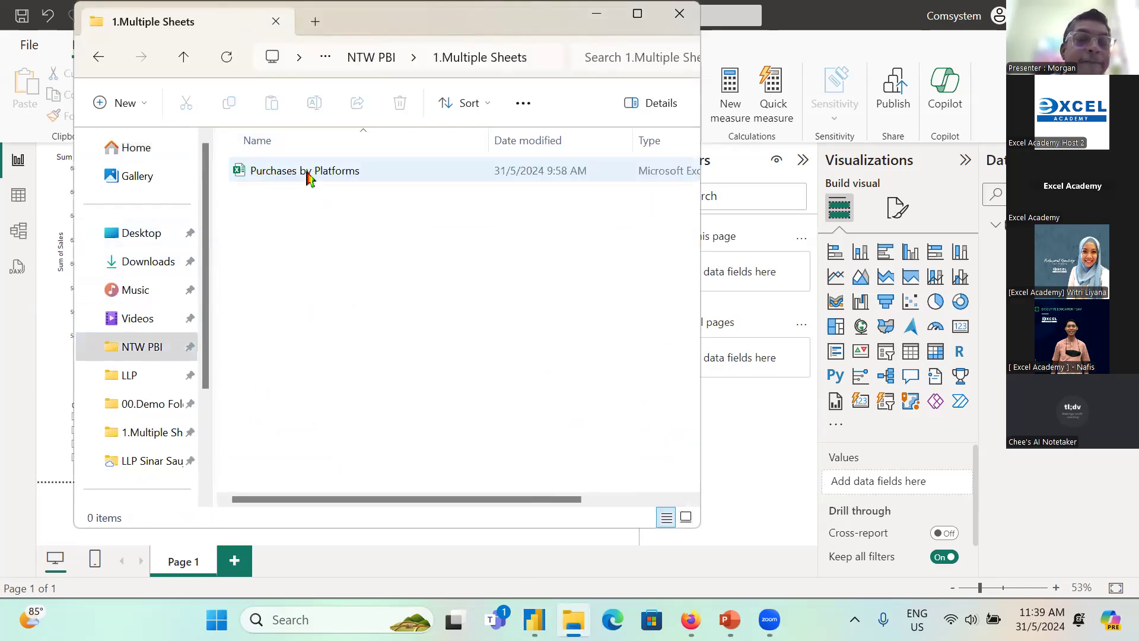
left_click(307, 175)
double_click(307, 172)
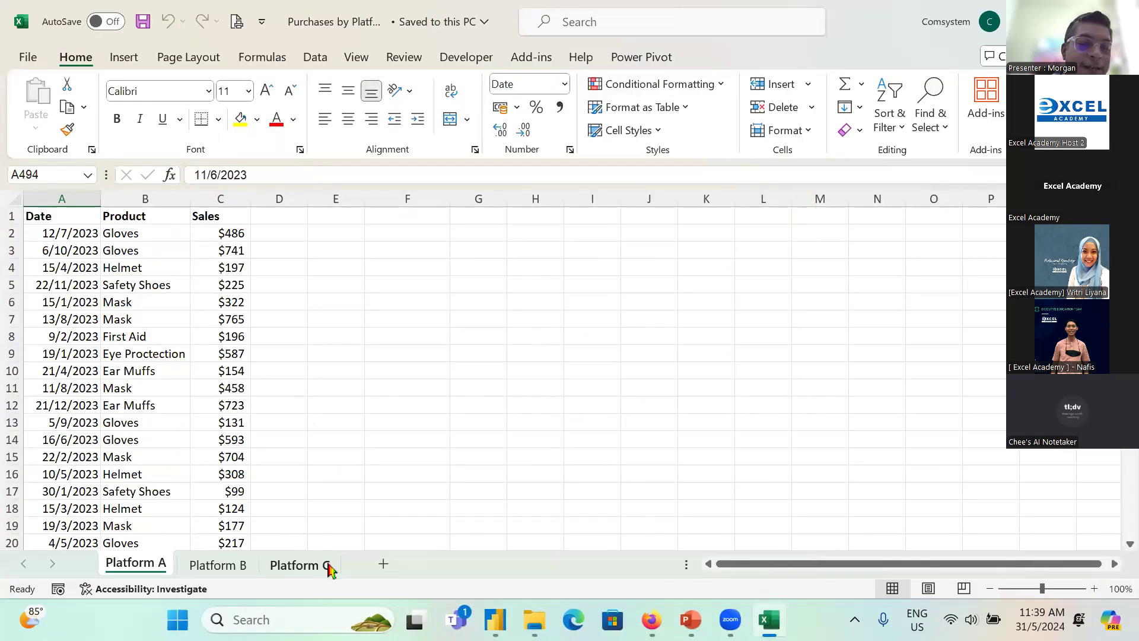
Step: Add a new worksheet after Platform A and name it Platform D
left_click(380, 568)
double_click(224, 563)
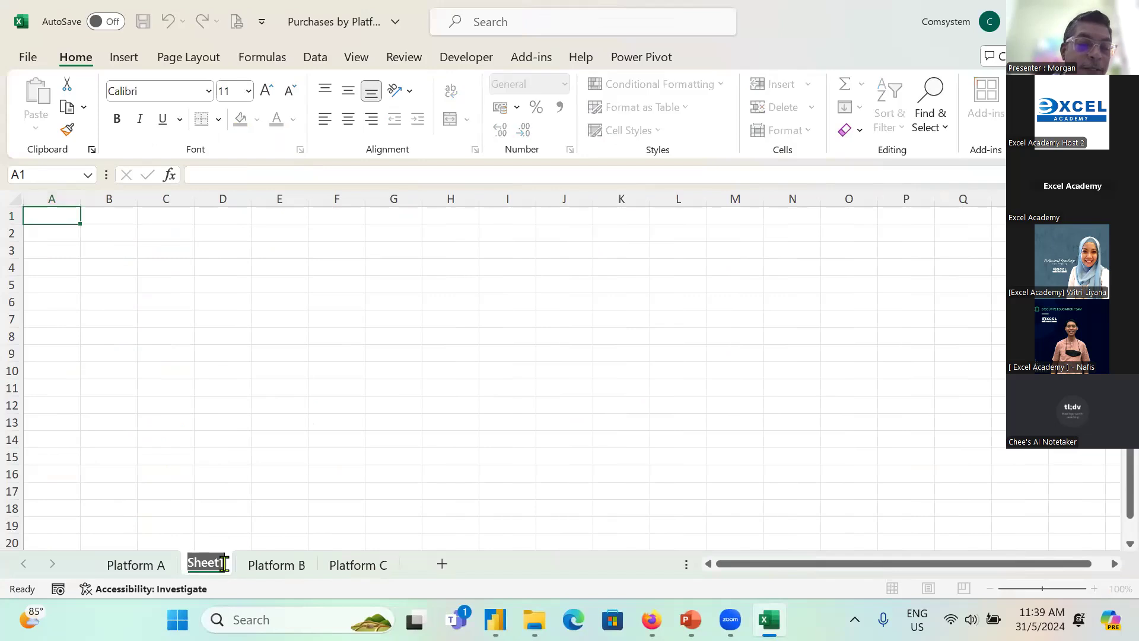
type("Plat")
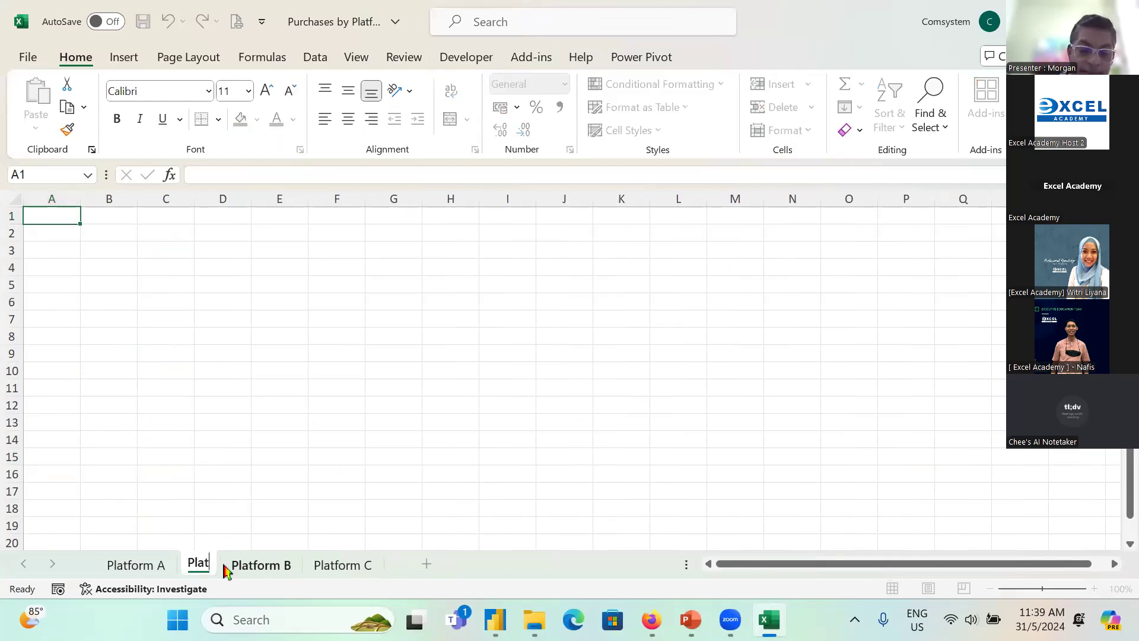
type("form D")
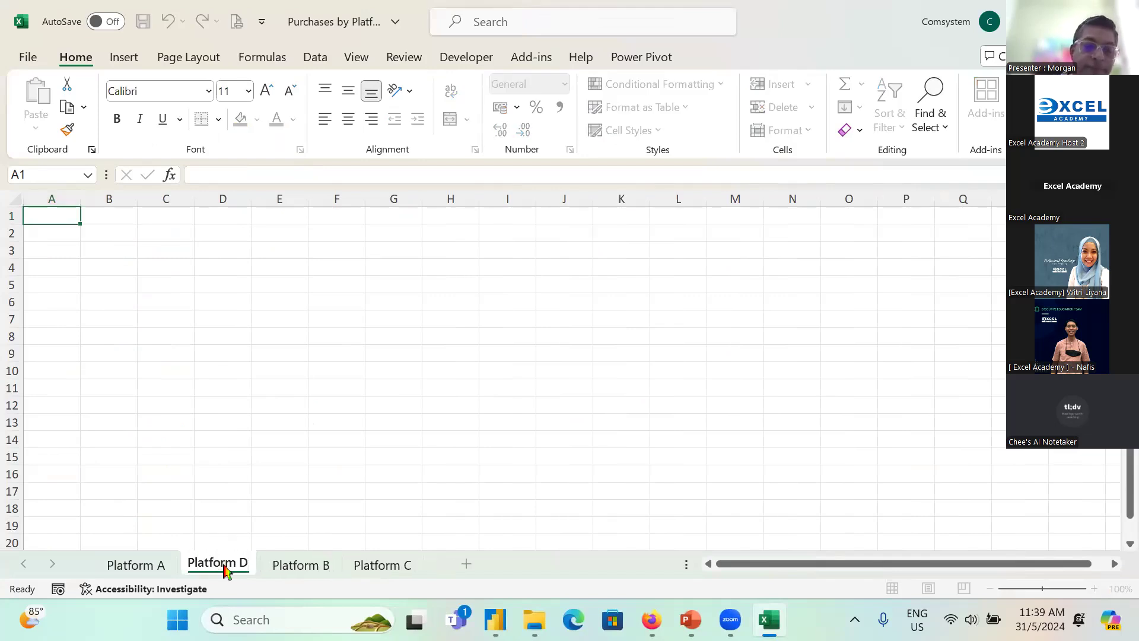
key("Return")
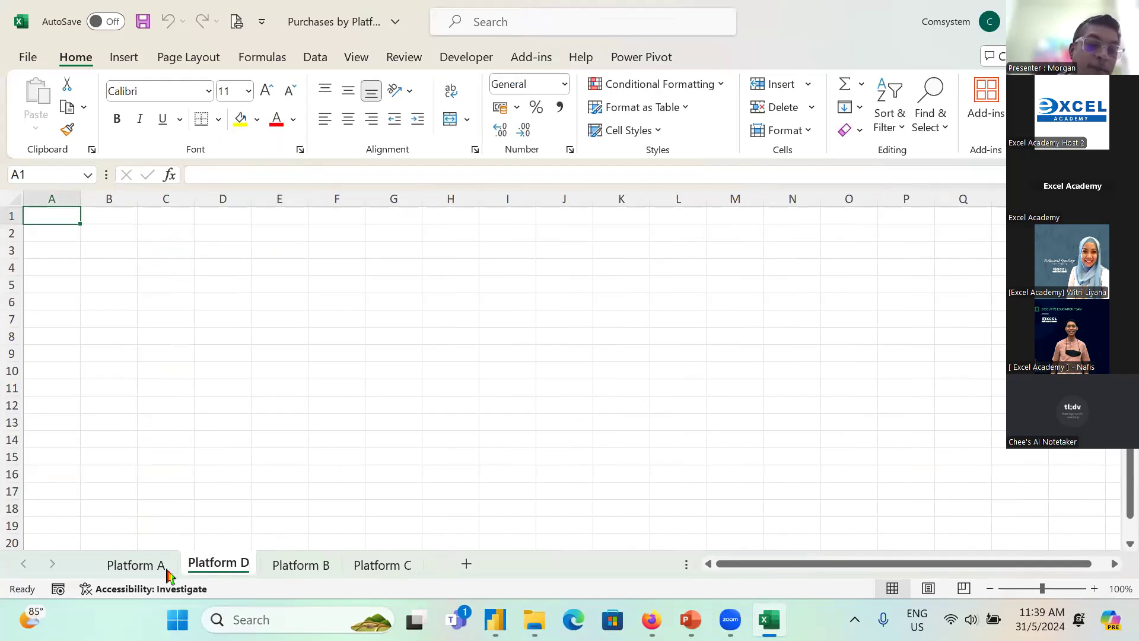
Step: Copy the Date, Product and Sales data from Platform A, leaving out the last rows, into cell A1 of the Platform D sheet
left_click(136, 565)
left_click_drag(62, 216, 234, 293)
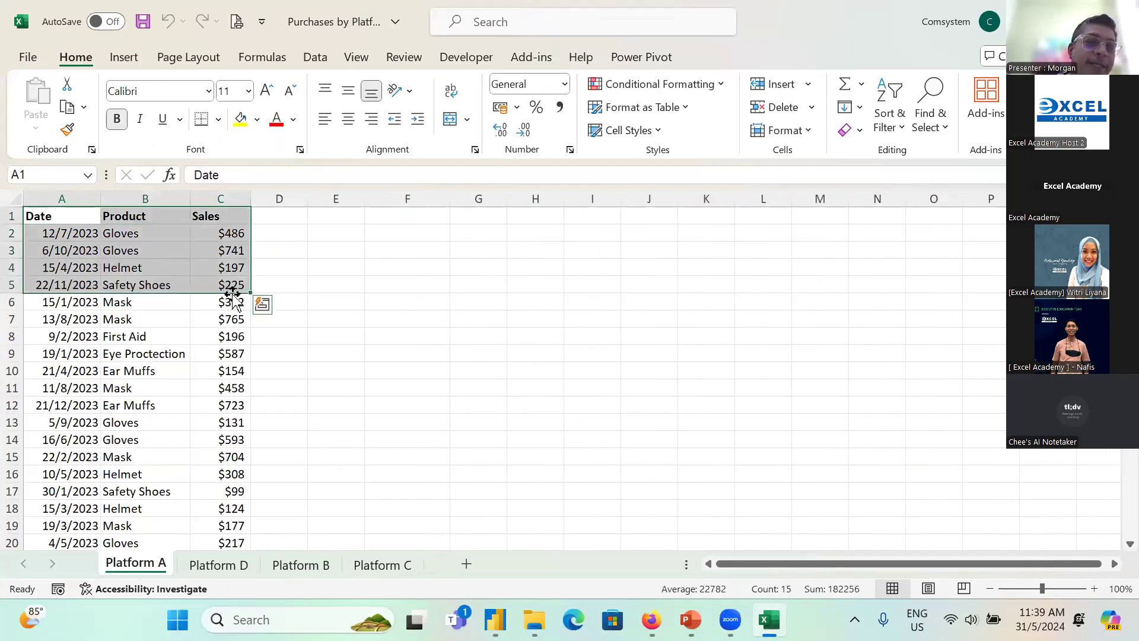
key("ctrl+shift+Down")
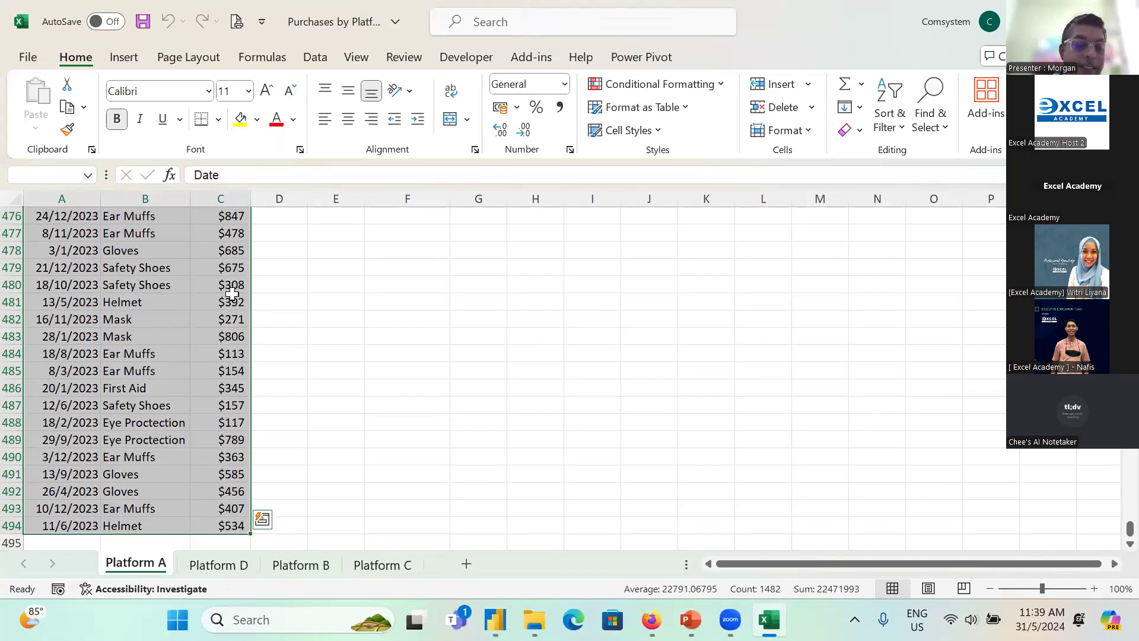
key("shift+Up")
key("shift+Up")
key("shift+Up")
key("shift+Up")
key("shift+Up")
key("shift+Up")
key("shift+Up")
key("shift+Up")
key("shift+Up")
key("shift+Up")
key("shift+Up")
key("shift+Up")
key("shift+Up")
key("shift+Up")
key("shift+Up")
key("shift+Up")
key("shift+Up")
key("shift+Up")
key("shift+Up")
key("shift+Up")
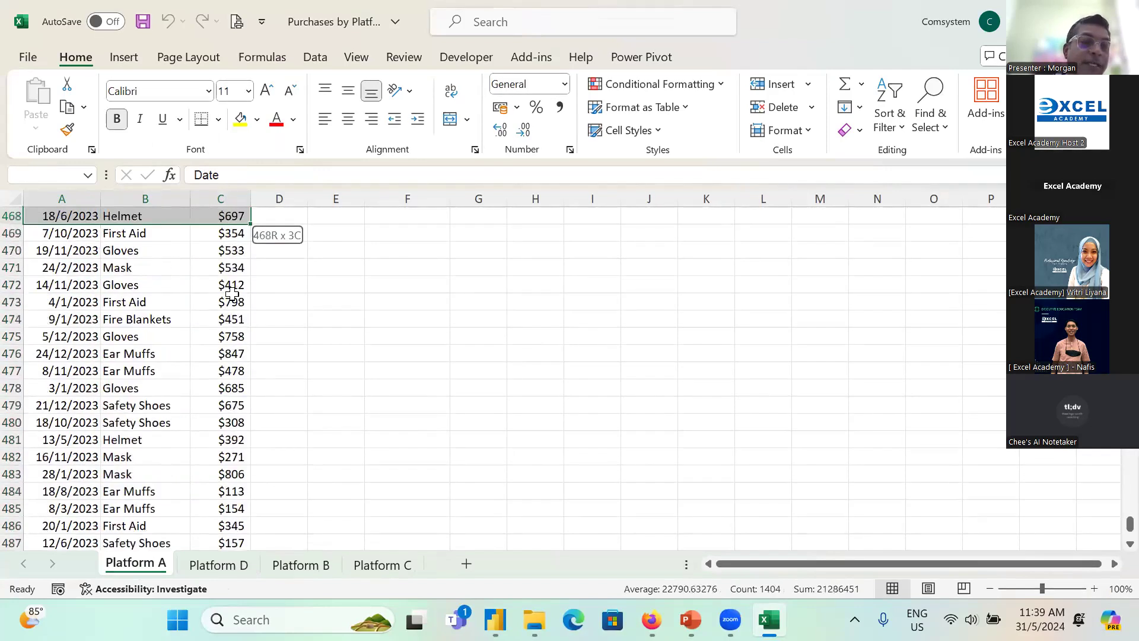
key("ctrl+c")
left_click(219, 562)
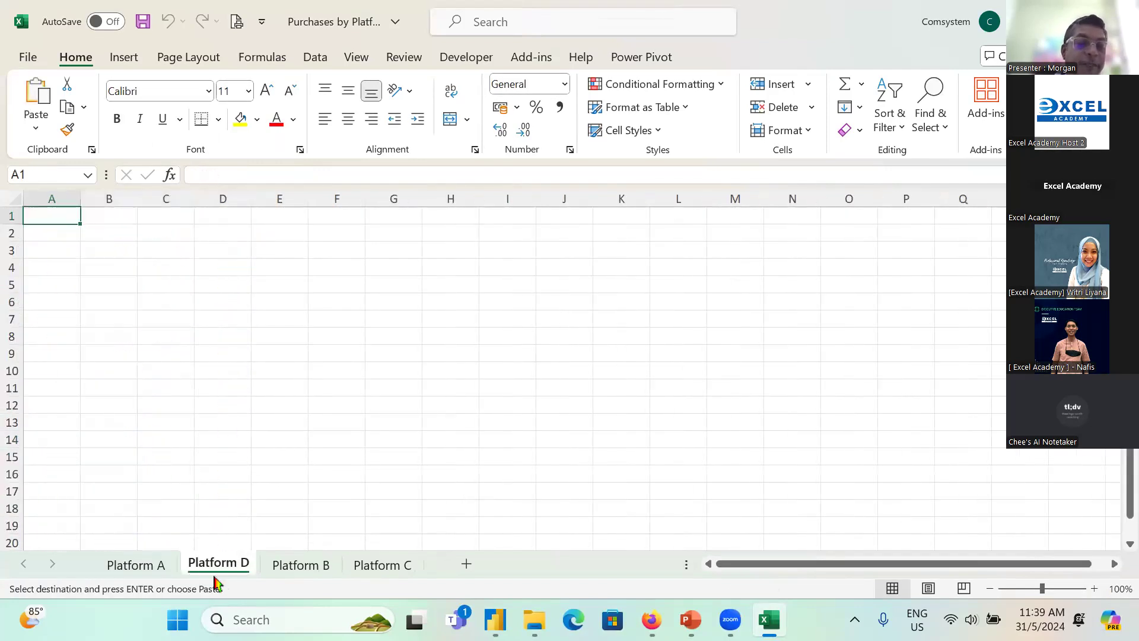
key("ctrl+v")
left_click(115, 383)
key("Escape")
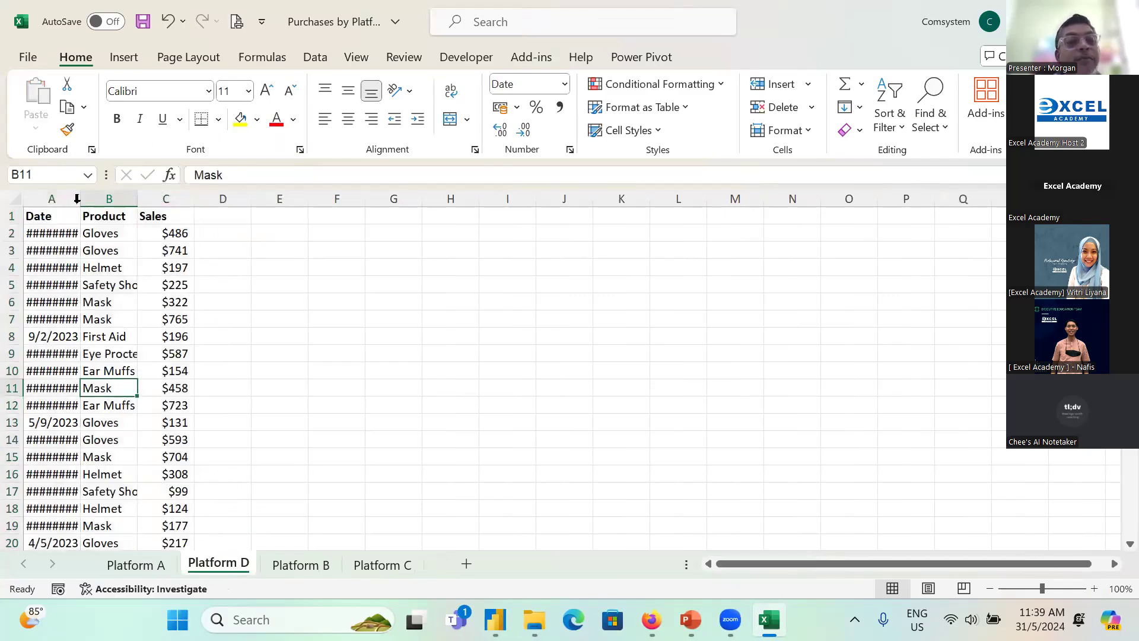
Step: Autofit the Date column on the Platform D sheet, then save and close the workbook
double_click(80, 199)
left_click(142, 21)
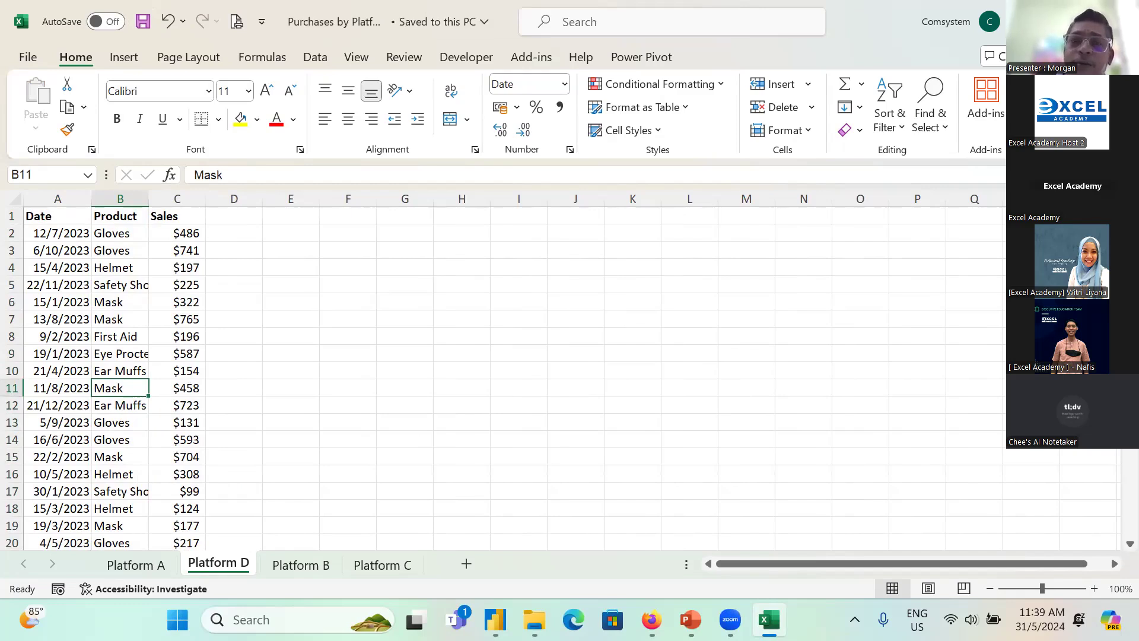
key("alt+F4")
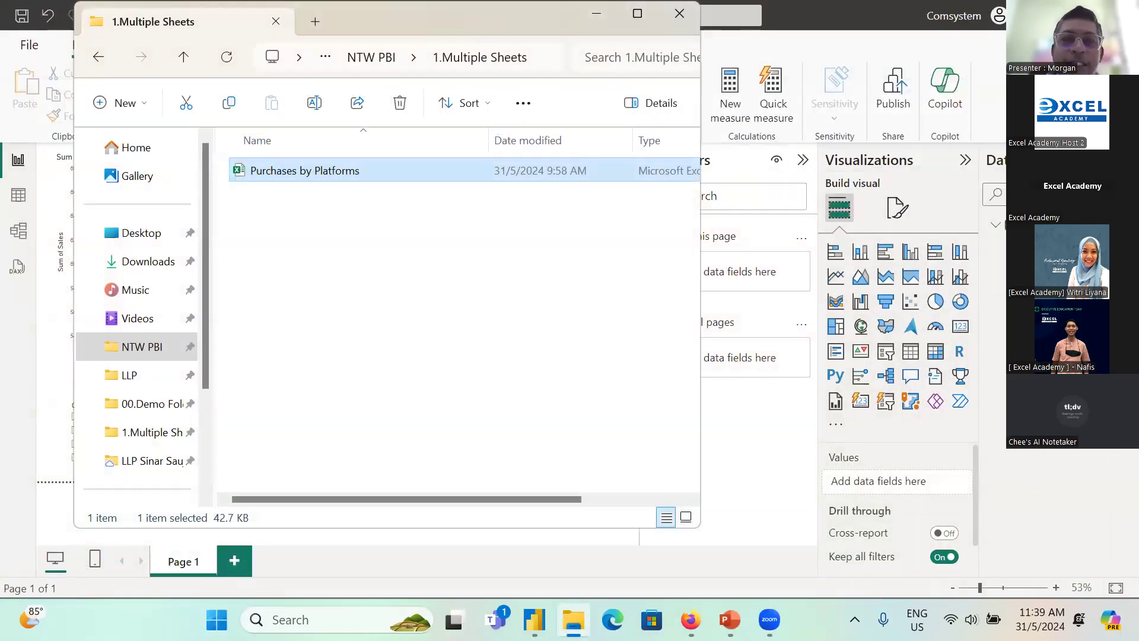
Step: Return to the Power BI report, refresh its data, and mark Platform D in the funnel chart with a red arrow
left_click(573, 620)
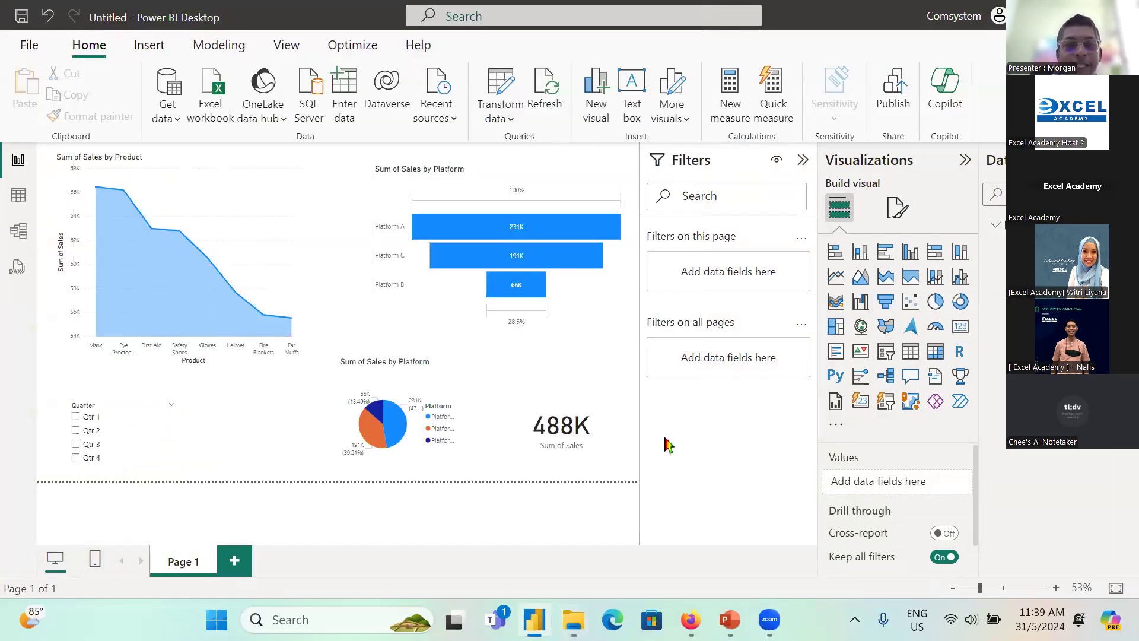
left_click(541, 83)
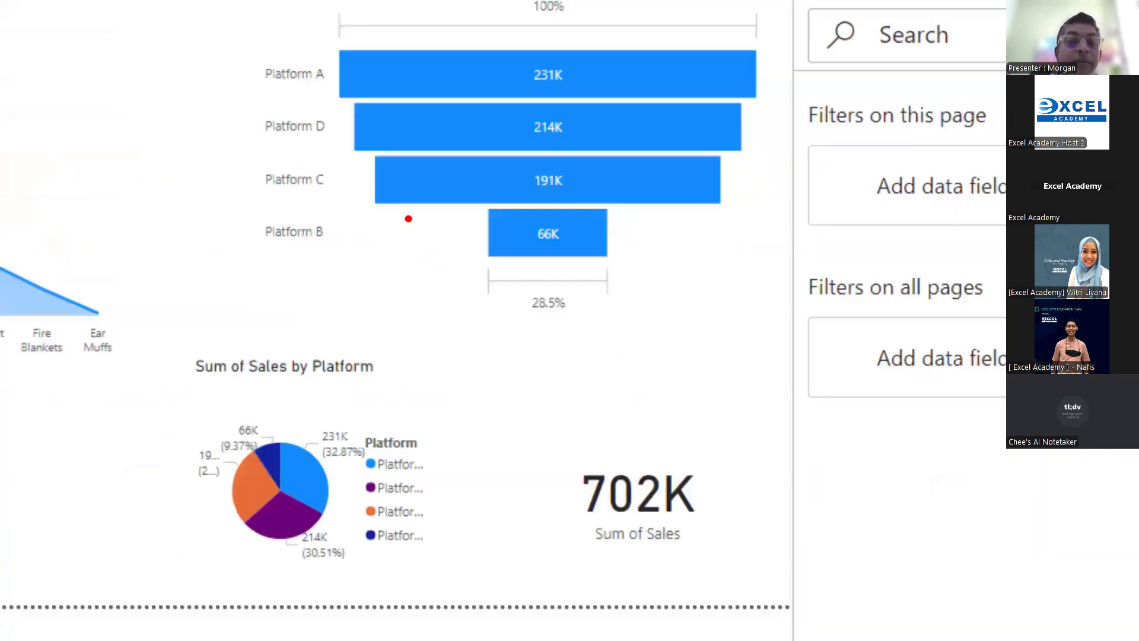
left_click_drag(406, 240, 447, 227)
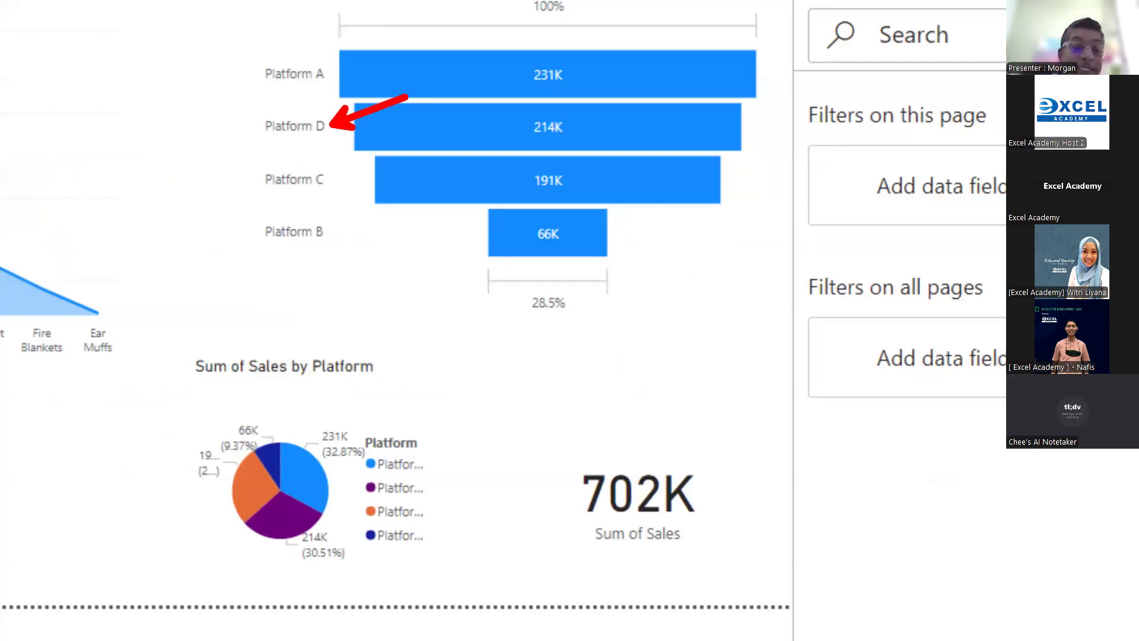
mouse_move(412, 428)
left_mouse_down()
mouse_move(253, 384)
mouse_move(211, 554)
mouse_move(453, 411)
mouse_move(387, 370)
left_mouse_up()
key("Escape")
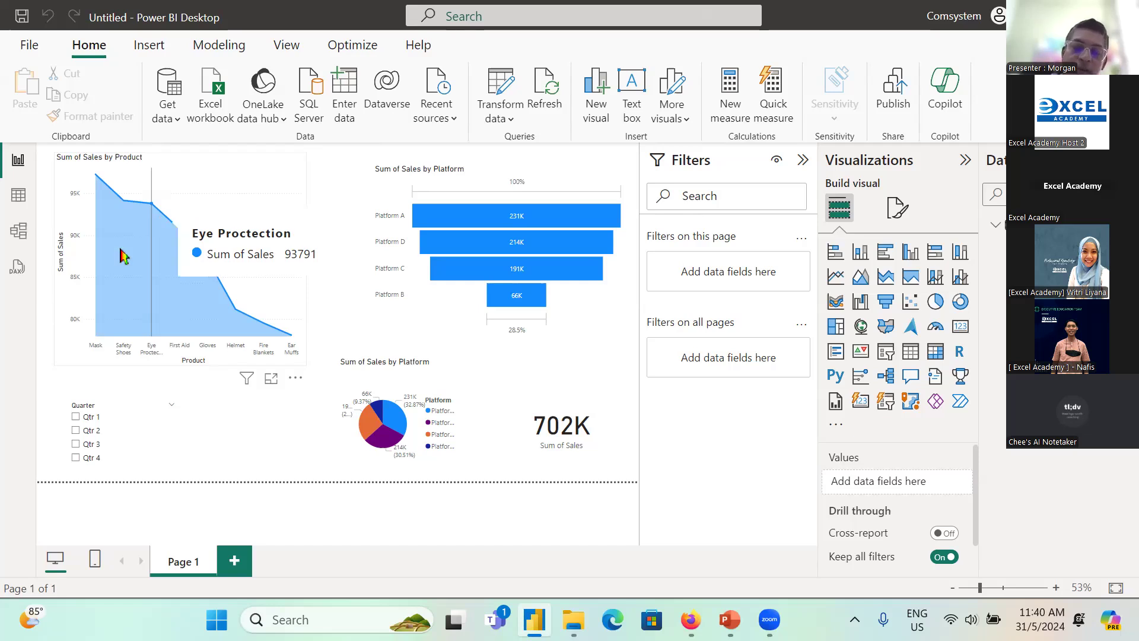
Step: Reopen the Purchases by Platforms workbook, delete the Platform D sheet, and save and close the file
left_click(574, 619)
double_click(273, 177)
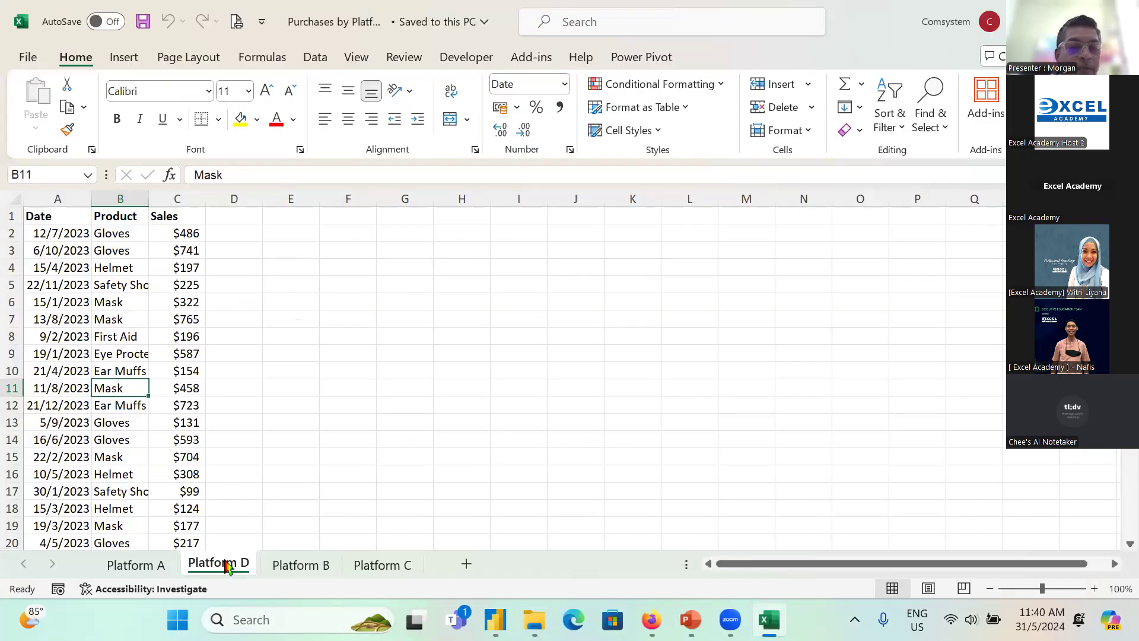
right_click(224, 568)
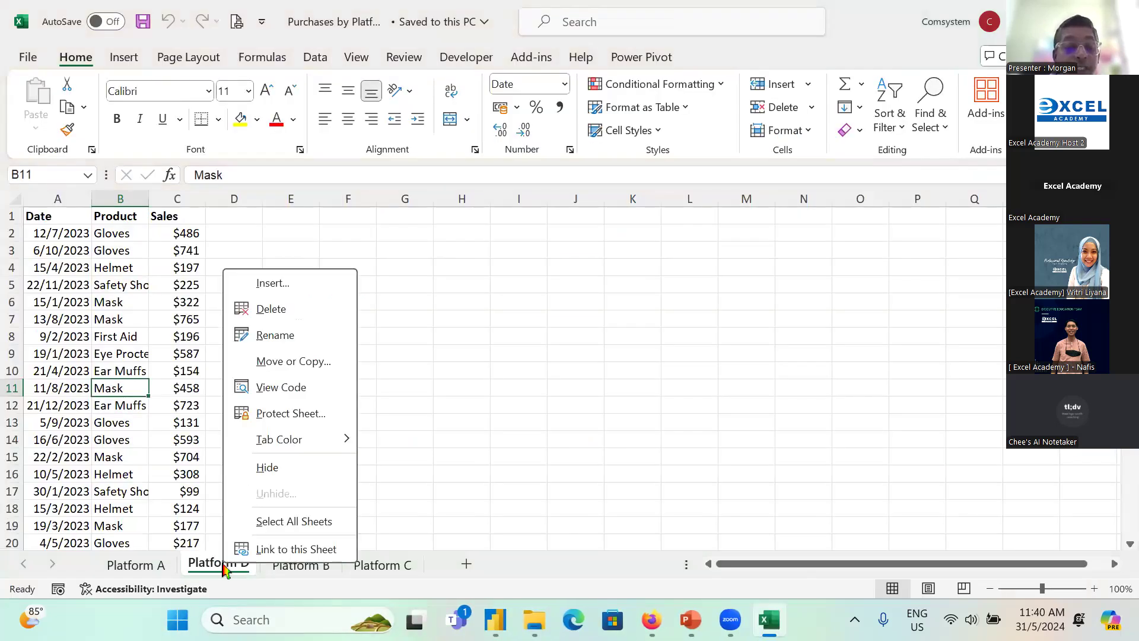
left_click(268, 308)
left_click(543, 357)
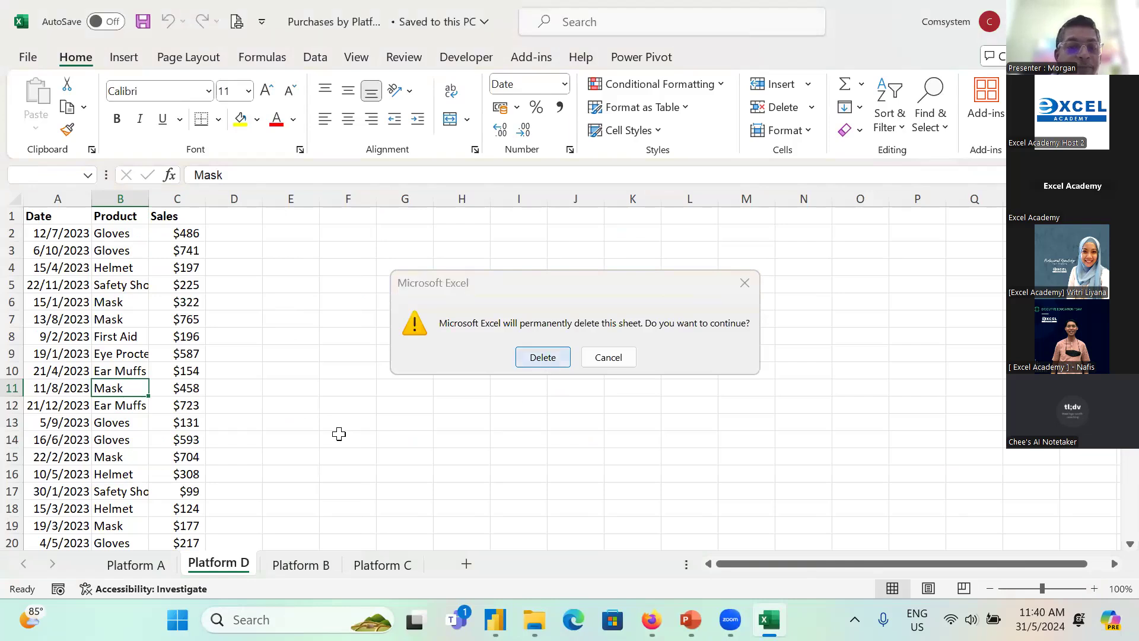
left_click(143, 21)
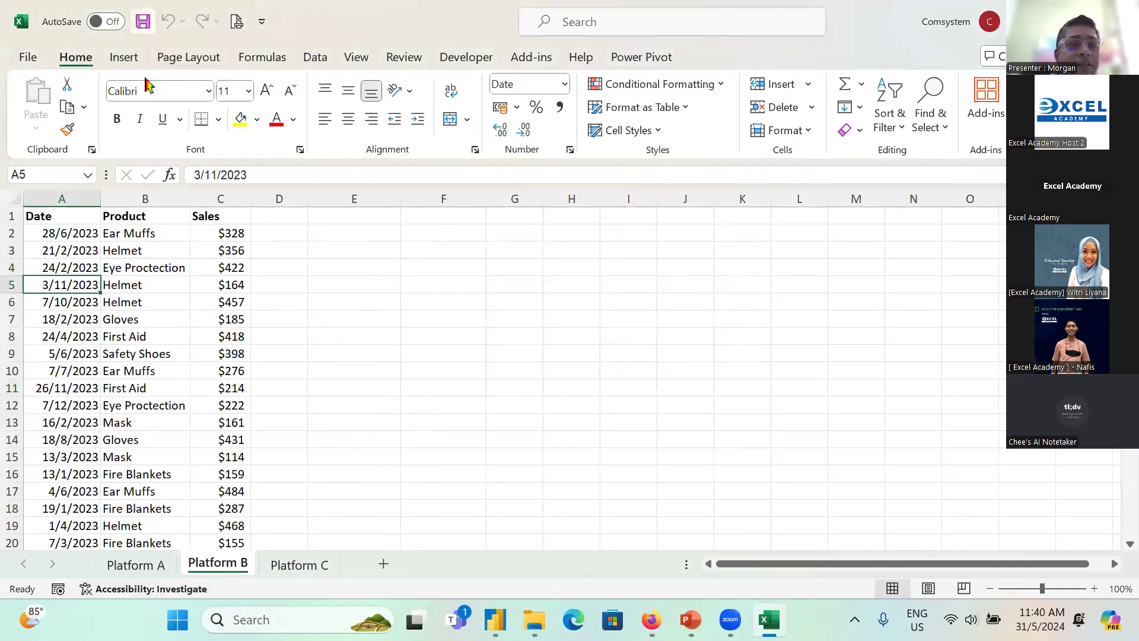
key("alt+F4")
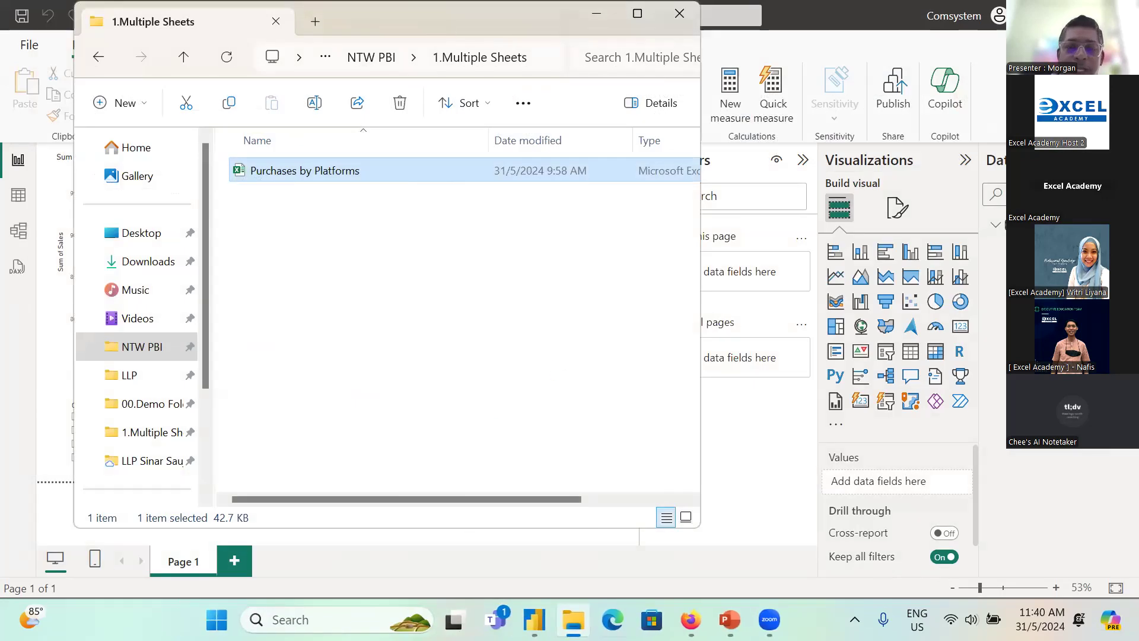
Step: Switch back to Power BI, refresh the report's data, and close the report without saving
left_click(534, 620)
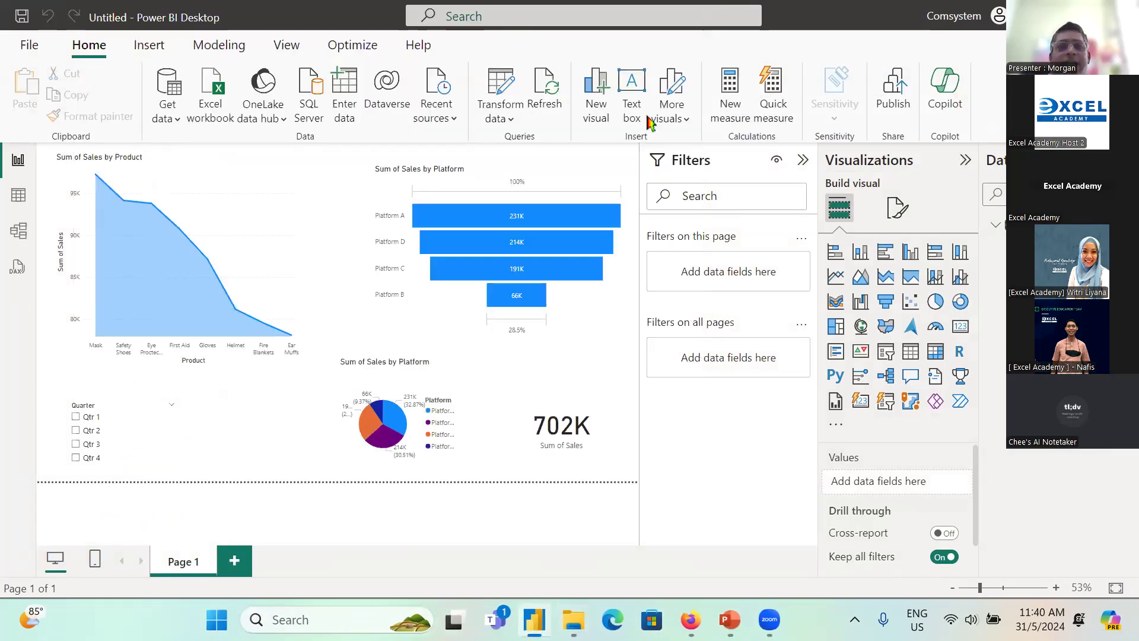
left_click(536, 96)
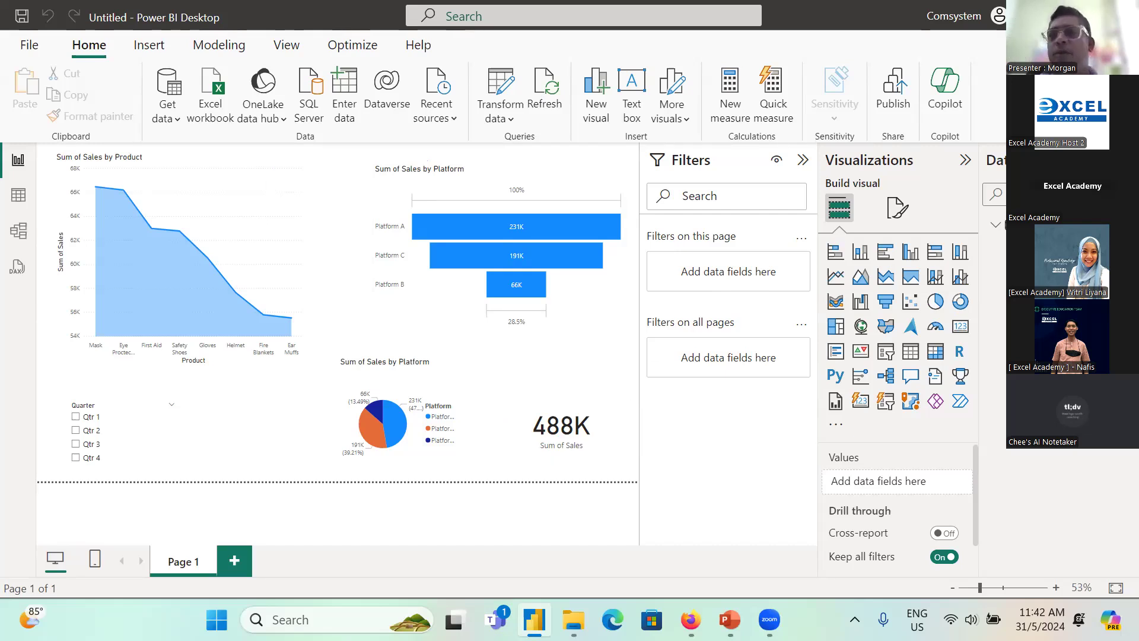
key("alt+F4")
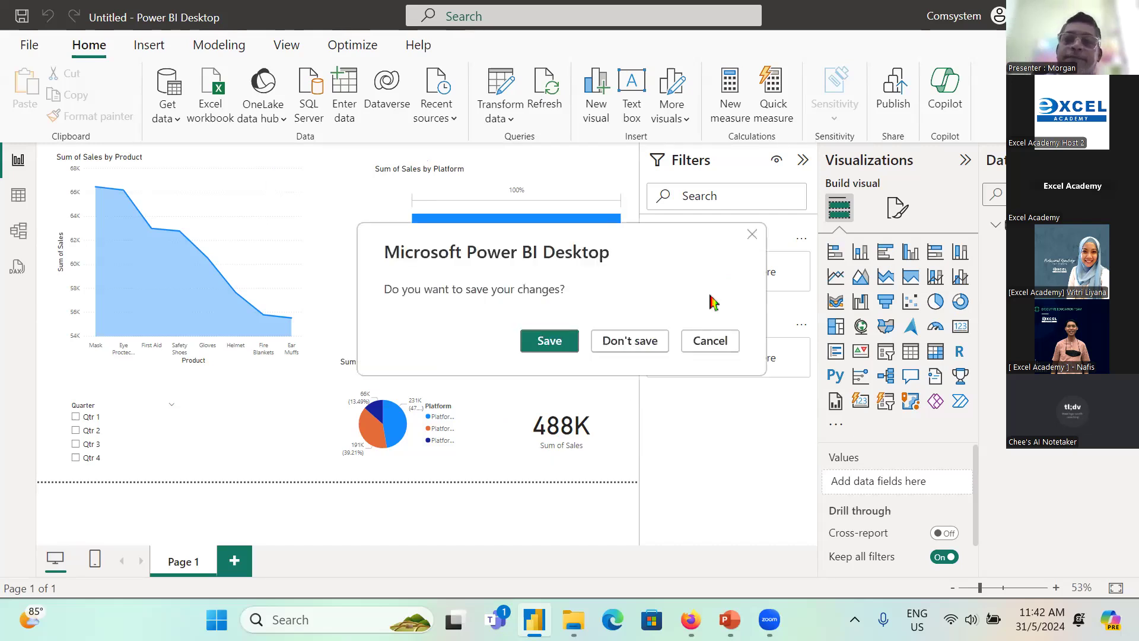
left_click(644, 340)
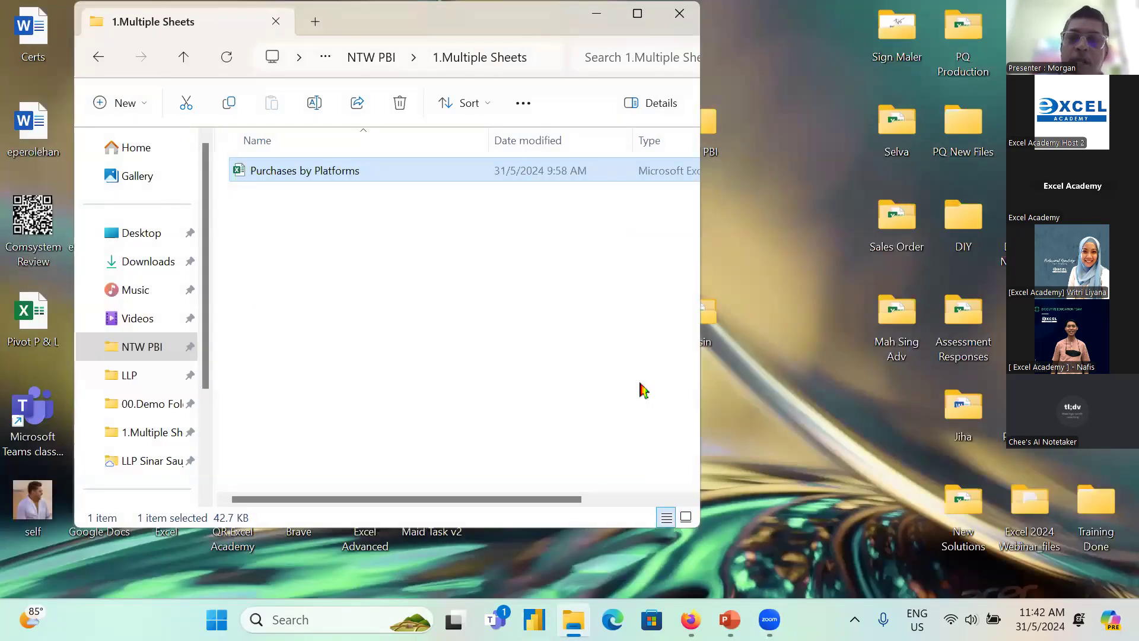
Step: Examine which branch files the Other Branches and Report subfolders of NTW PBI's 2.Multiple Files folder contain
left_click(135, 348)
double_click(287, 200)
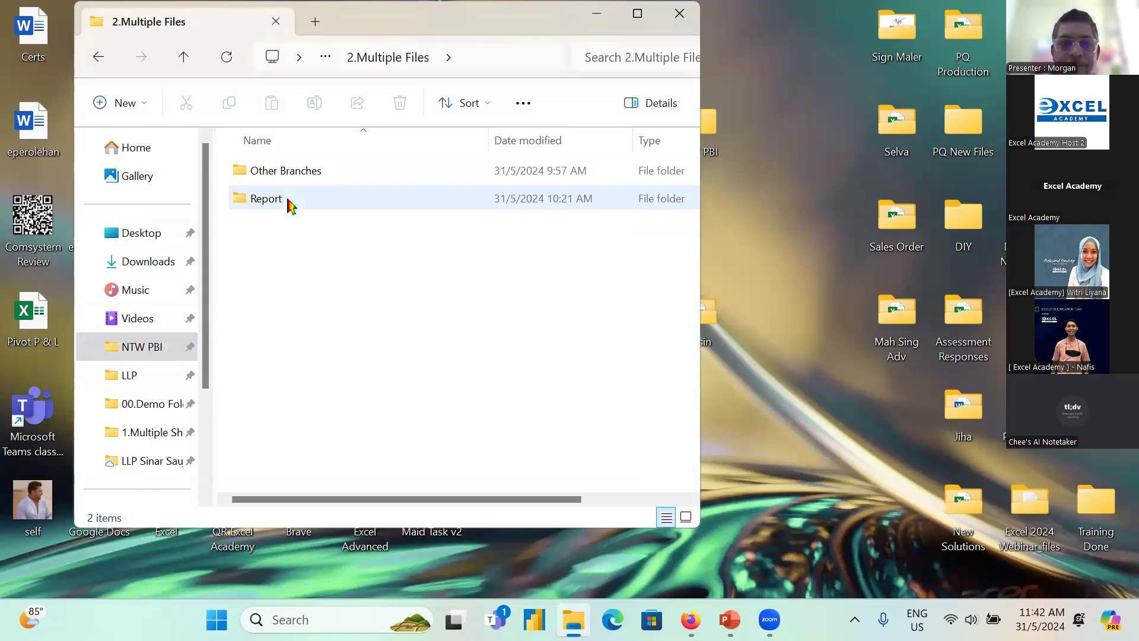
double_click(291, 175)
left_click(321, 172)
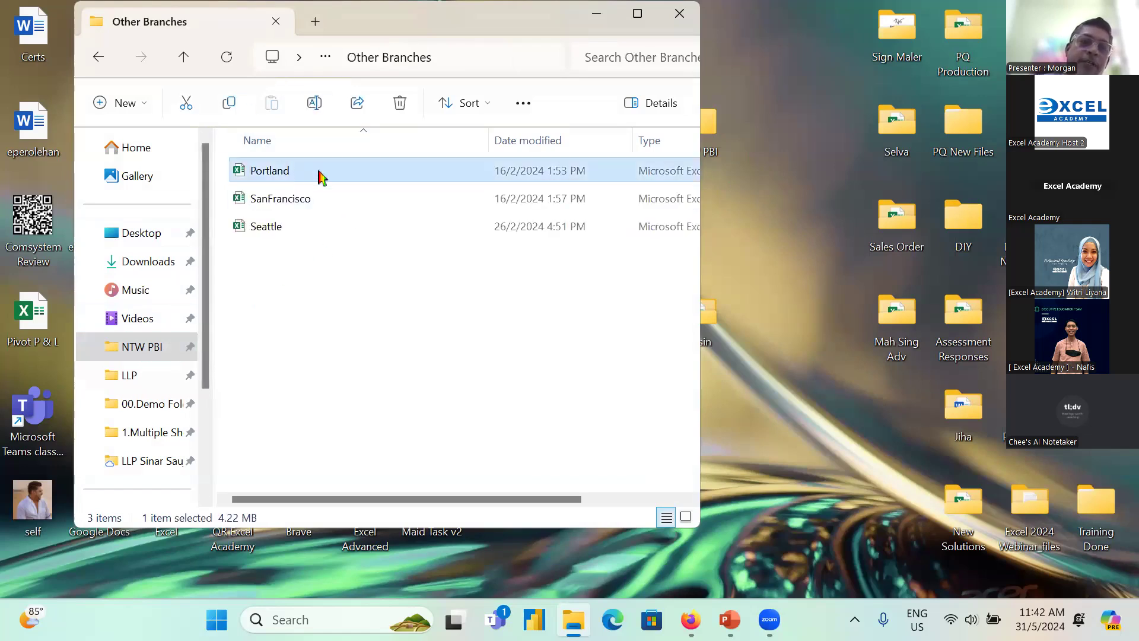
left_click(299, 203)
left_click(277, 236)
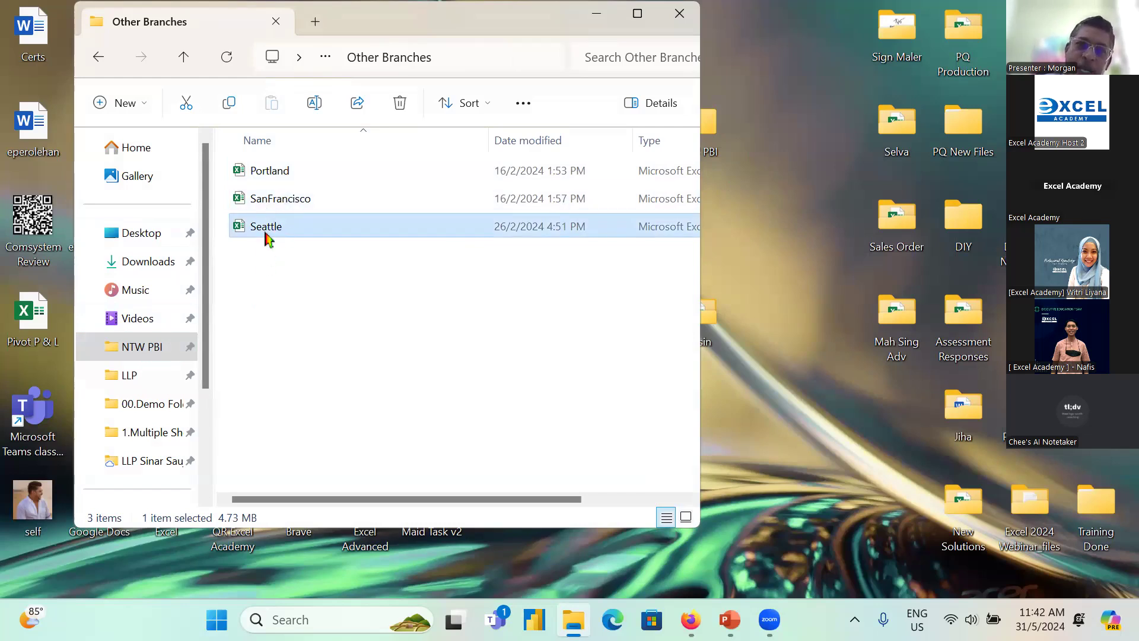
left_click(185, 56)
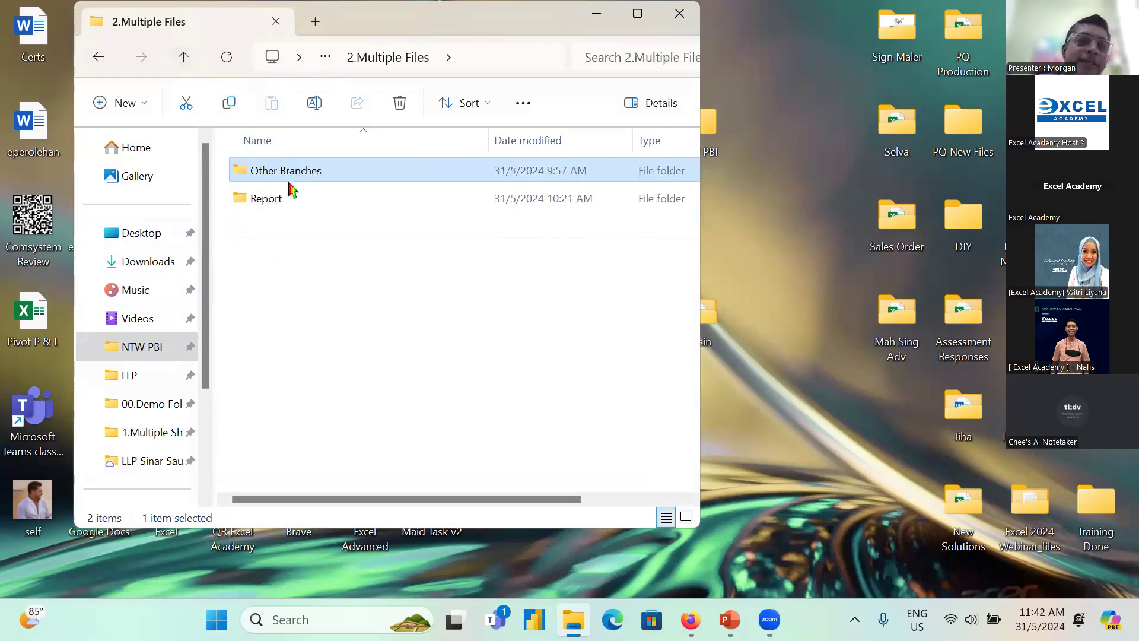
double_click(272, 200)
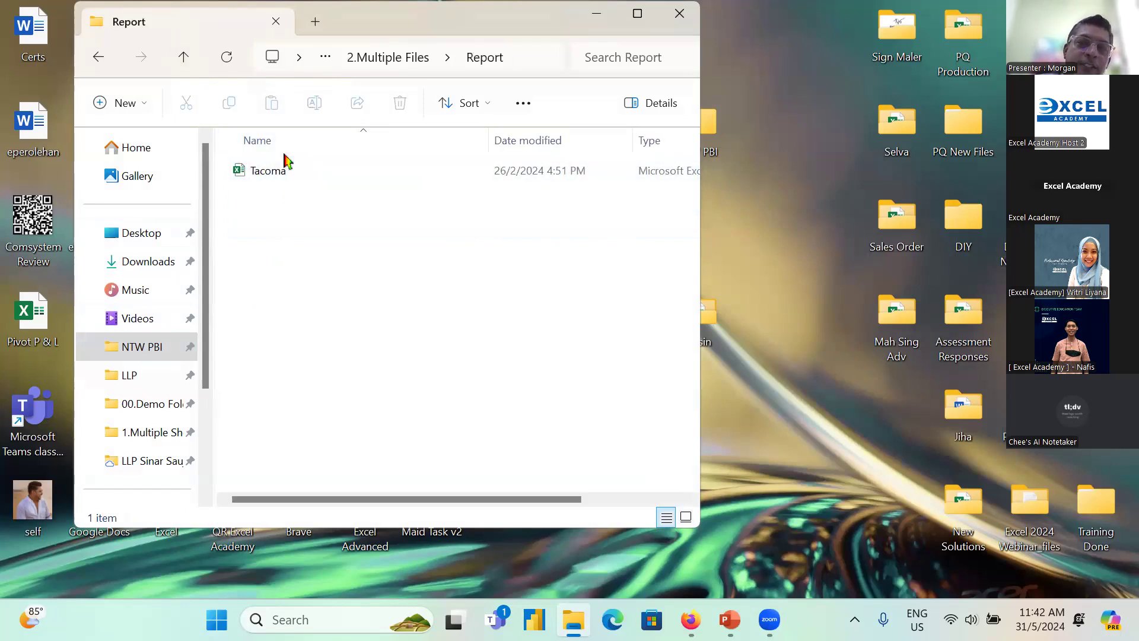
Step: Go back up to the 2.Multiple Files folder, switch to Power BI Desktop, and start a blank report
left_click(183, 57)
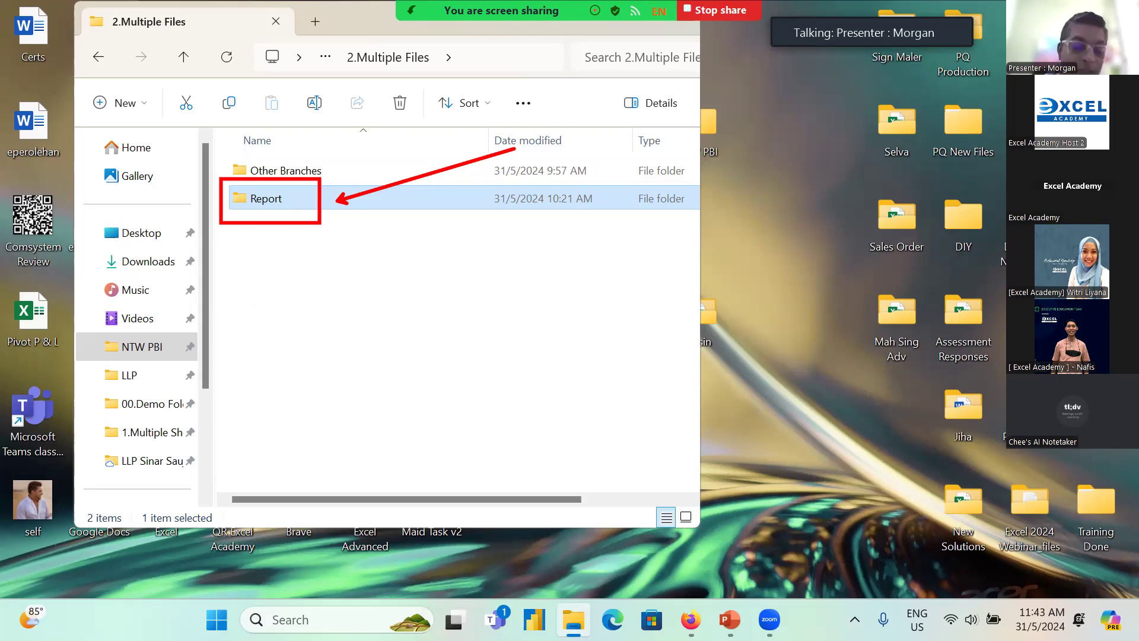
key("Escape")
left_click(535, 620)
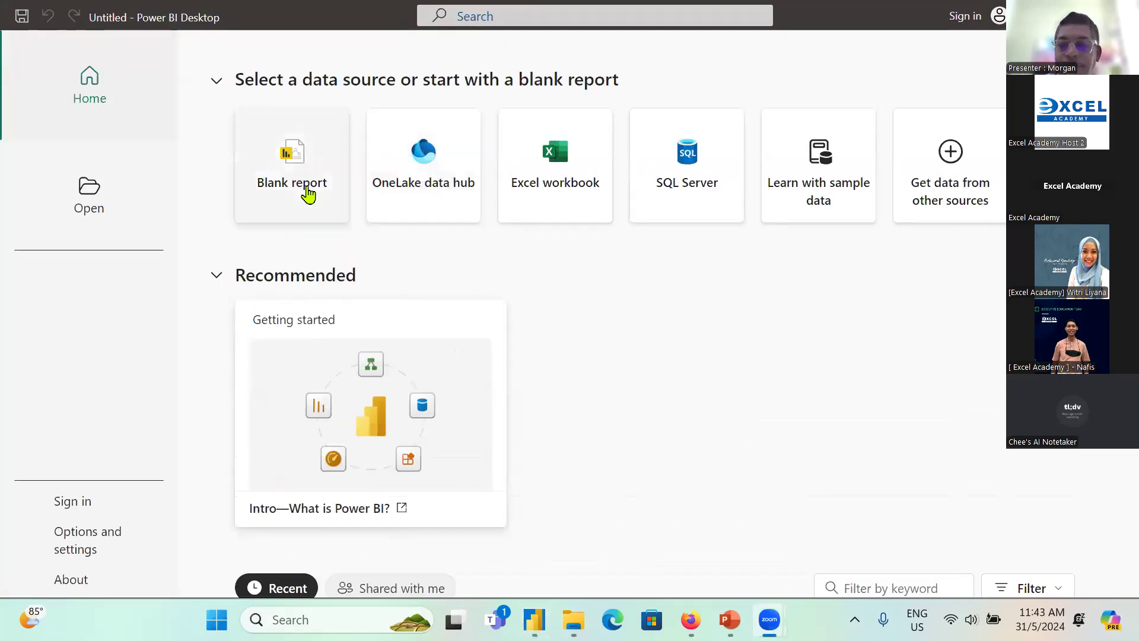
left_click(308, 192)
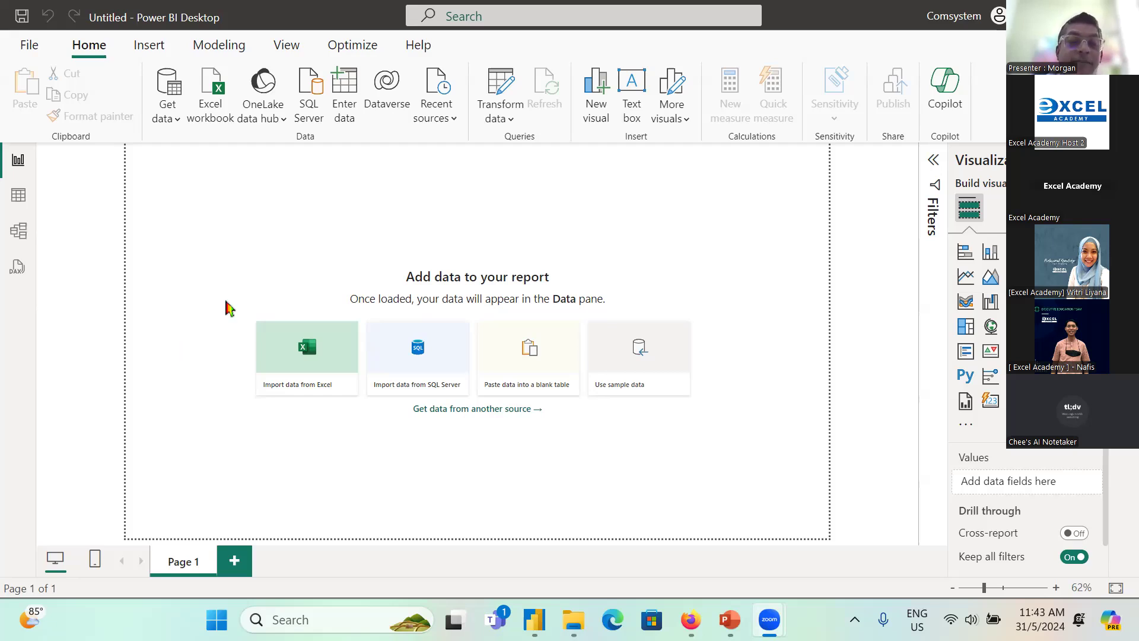
Step: Point a red arrow at the option to import data from Excel on the blank canvas and clear the drawing
key("ctrl+2")
left_click_drag(331, 339, 440, 165)
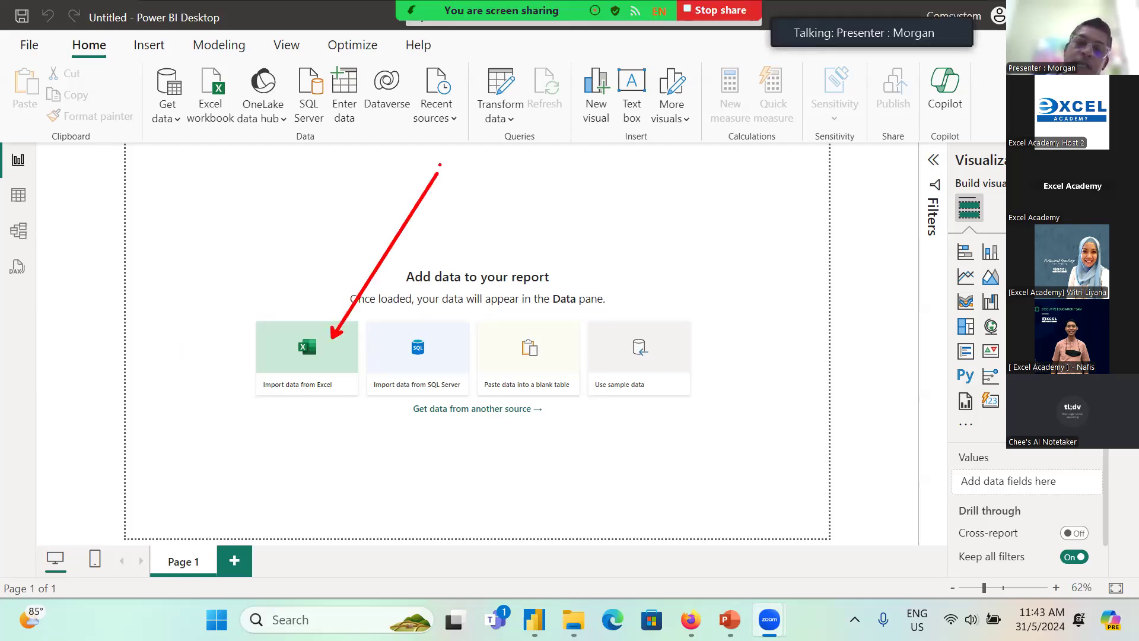
key("Escape")
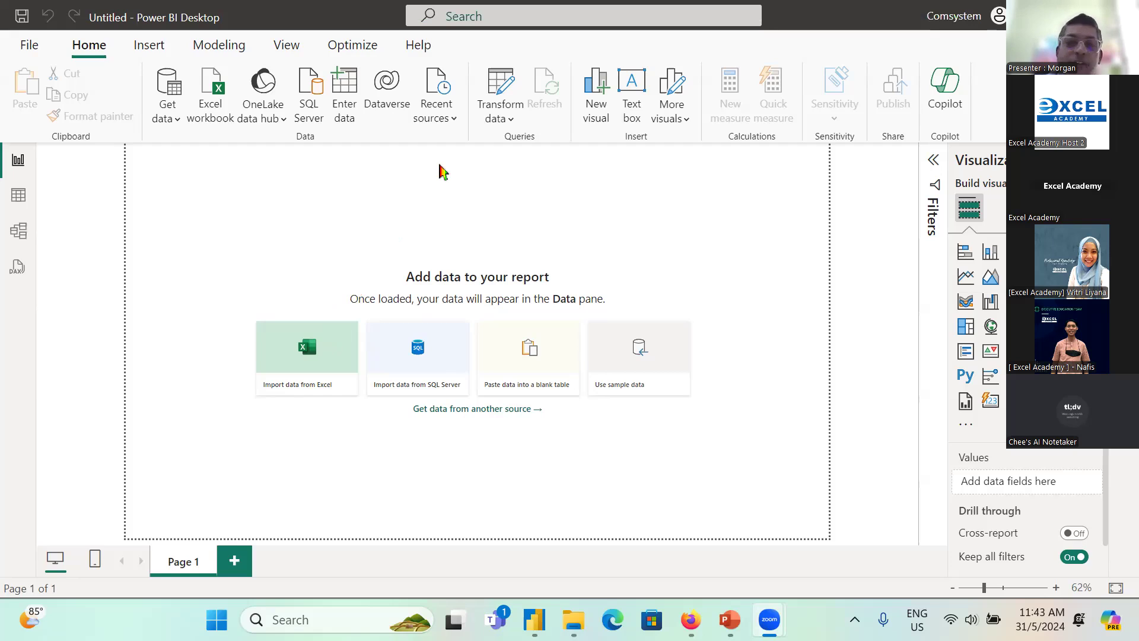
Step: Start a new data connection of type Folder from the full list of data sources
left_click(172, 116)
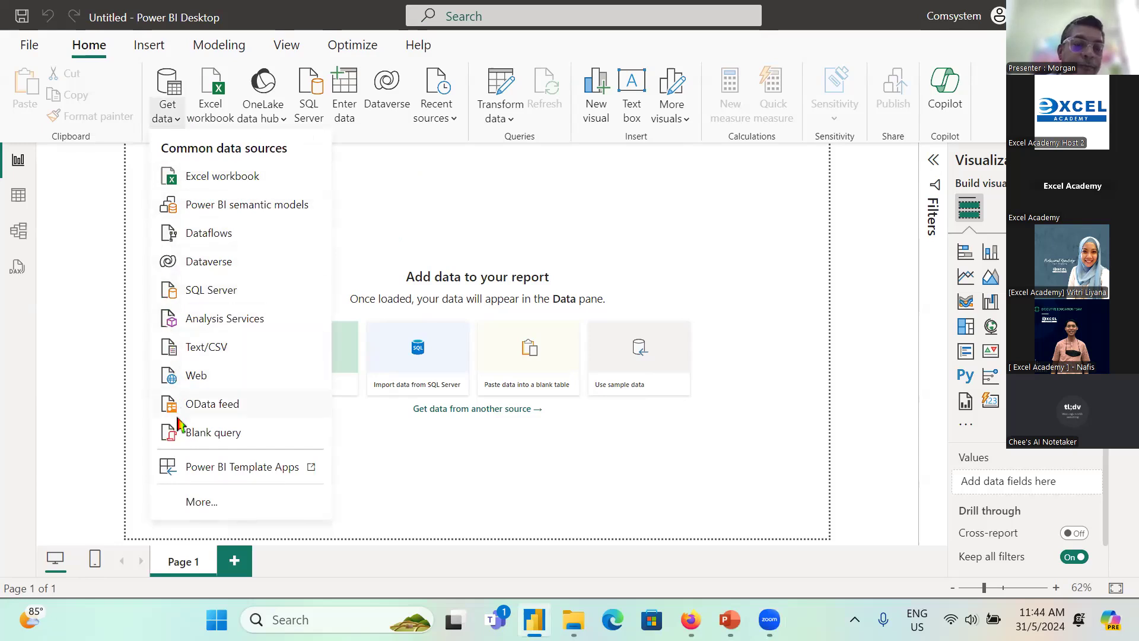
left_click(203, 502)
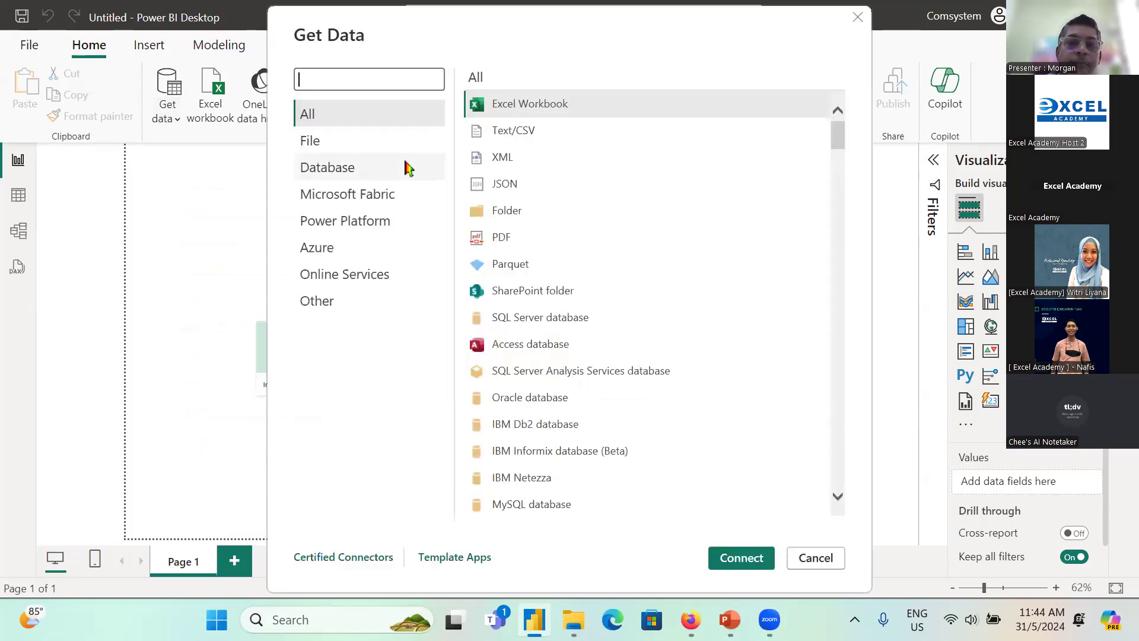
left_click(514, 221)
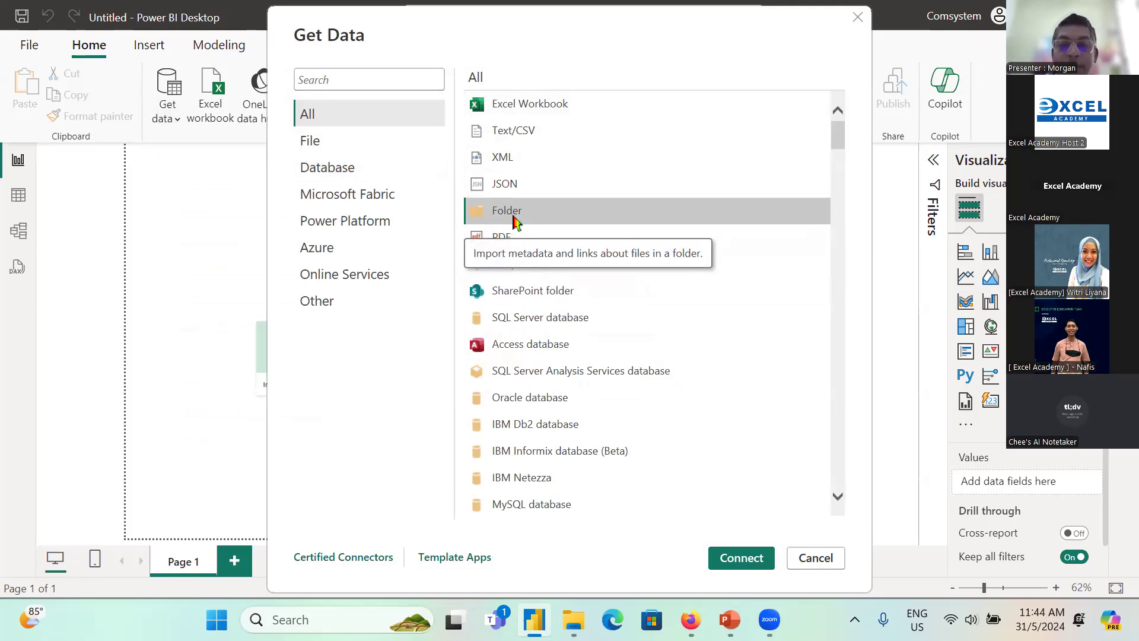
left_click(763, 562)
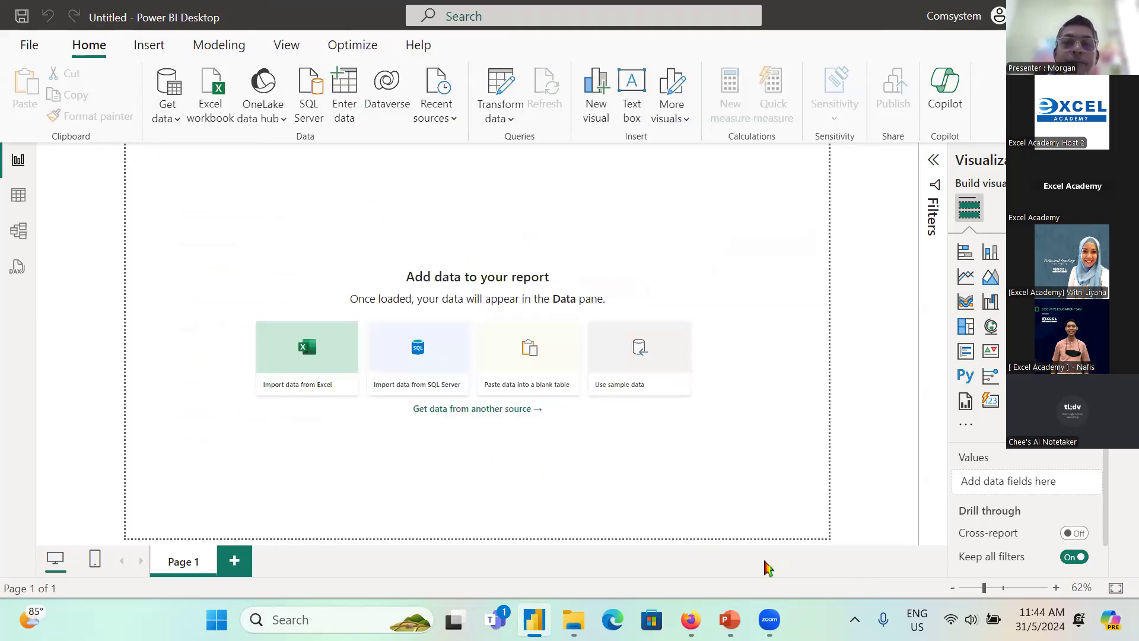
Step: Set the folder path to the Report subfolder inside NTW PBI's 2.Multiple Files folder and connect to it
left_click(730, 285)
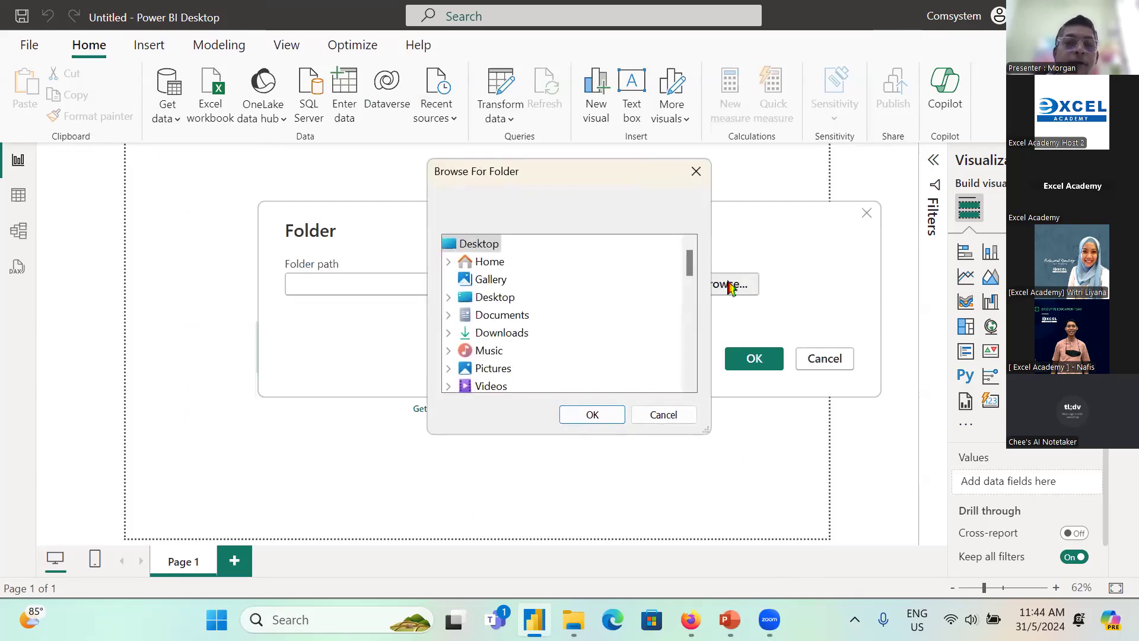
scroll(609, 306, "down", 4)
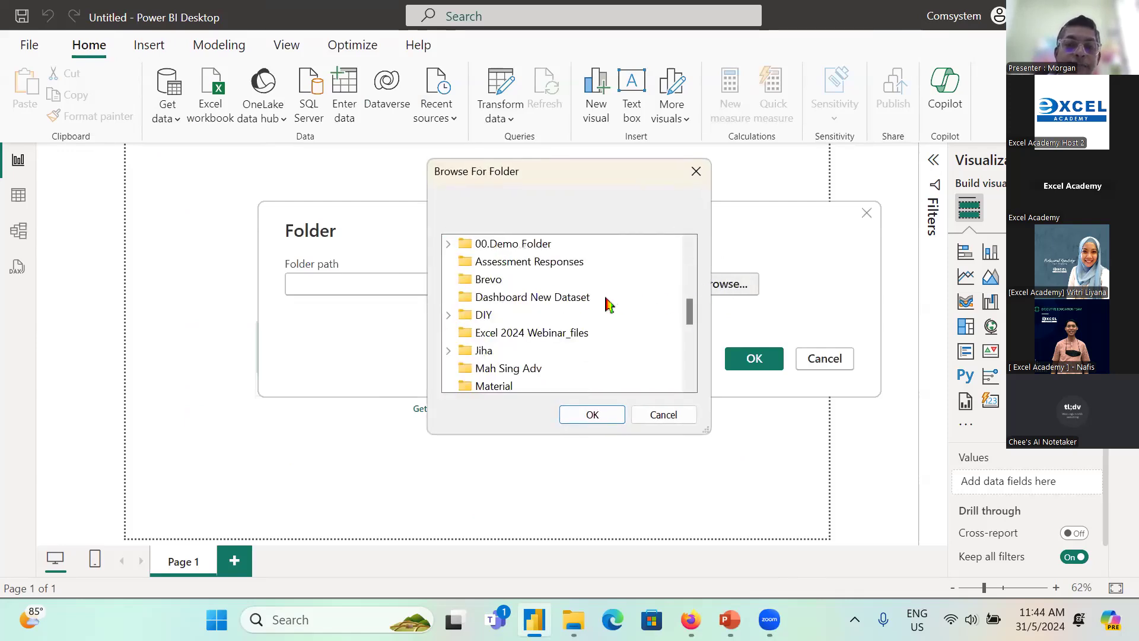
scroll(610, 305, "down", 3)
left_click(480, 316)
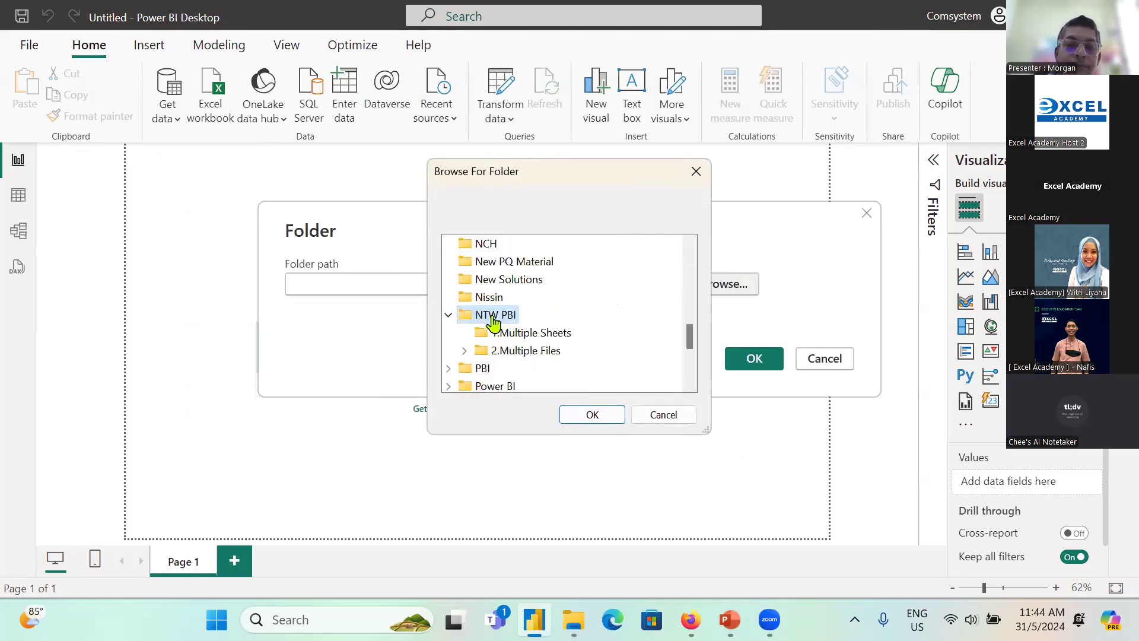
left_click(543, 350)
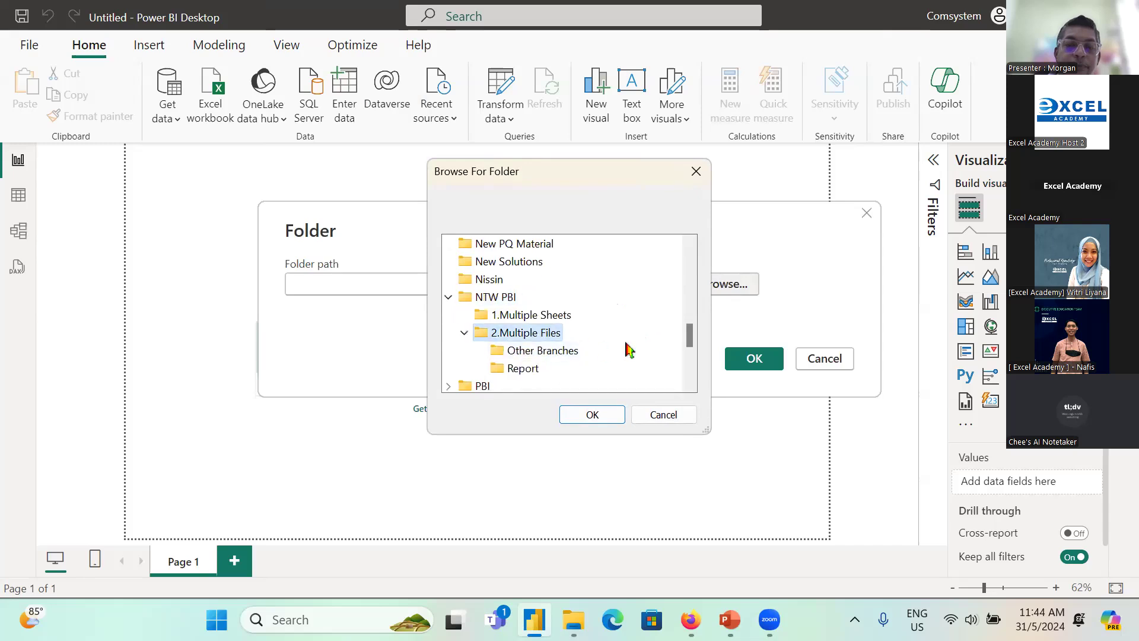
left_click(521, 369)
left_click(593, 414)
left_click(776, 358)
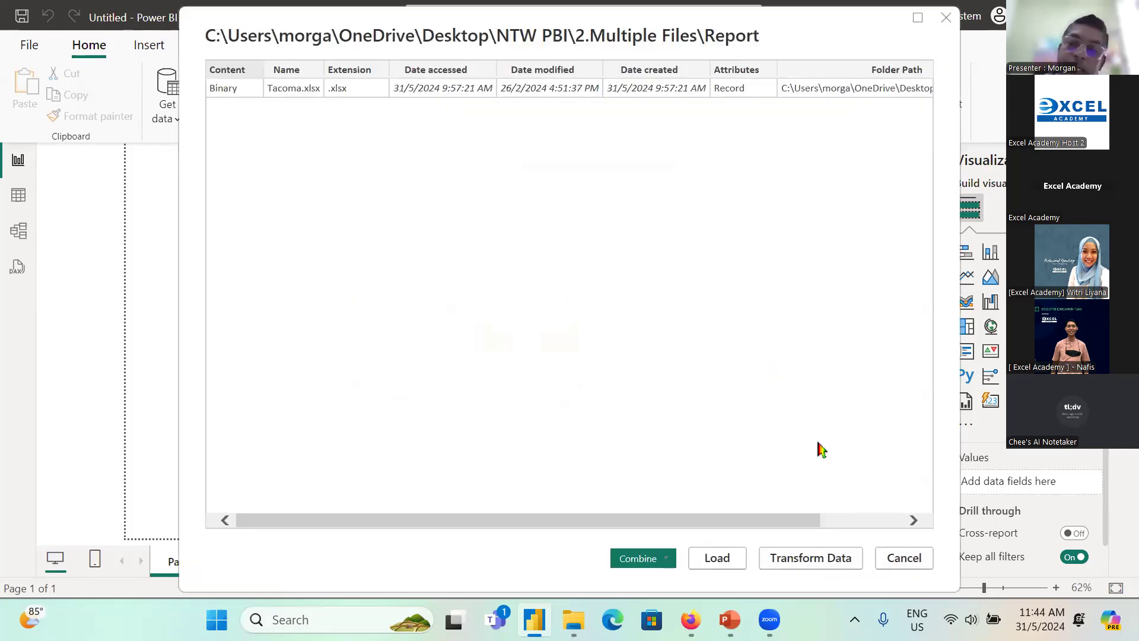
Step: Open the folder's file list for transformation in Power Query and keep only the Content column
left_click(829, 556)
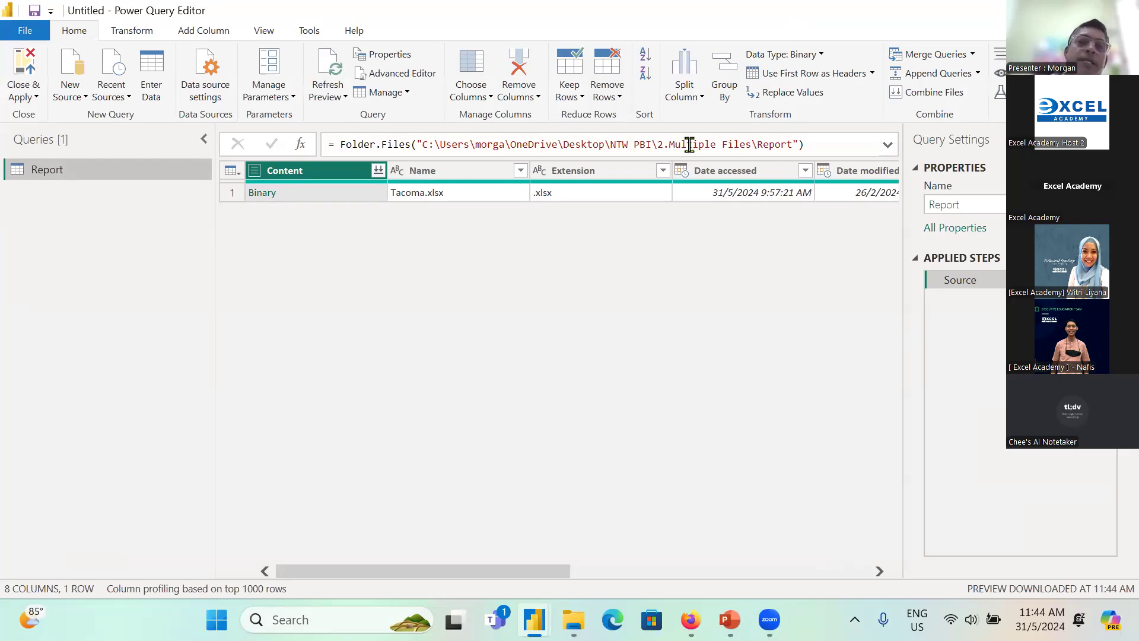
right_click(336, 179)
left_click(368, 222)
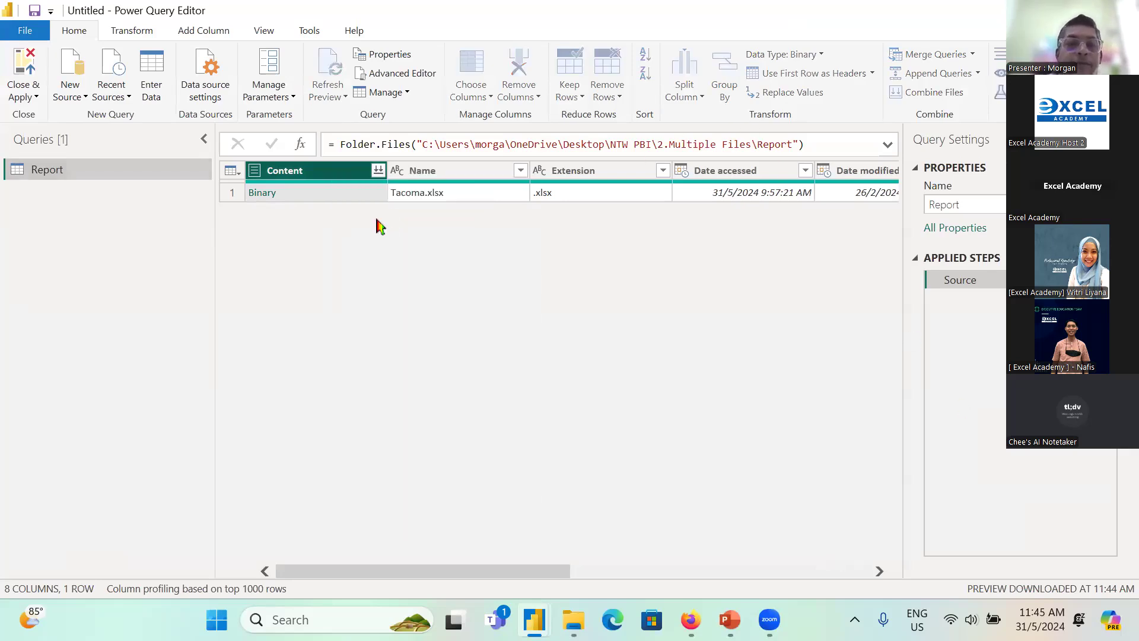
Step: Combine the files in the Content column using Parameter1 as the extracted object, and open the Transform Sample File query
left_click(379, 172)
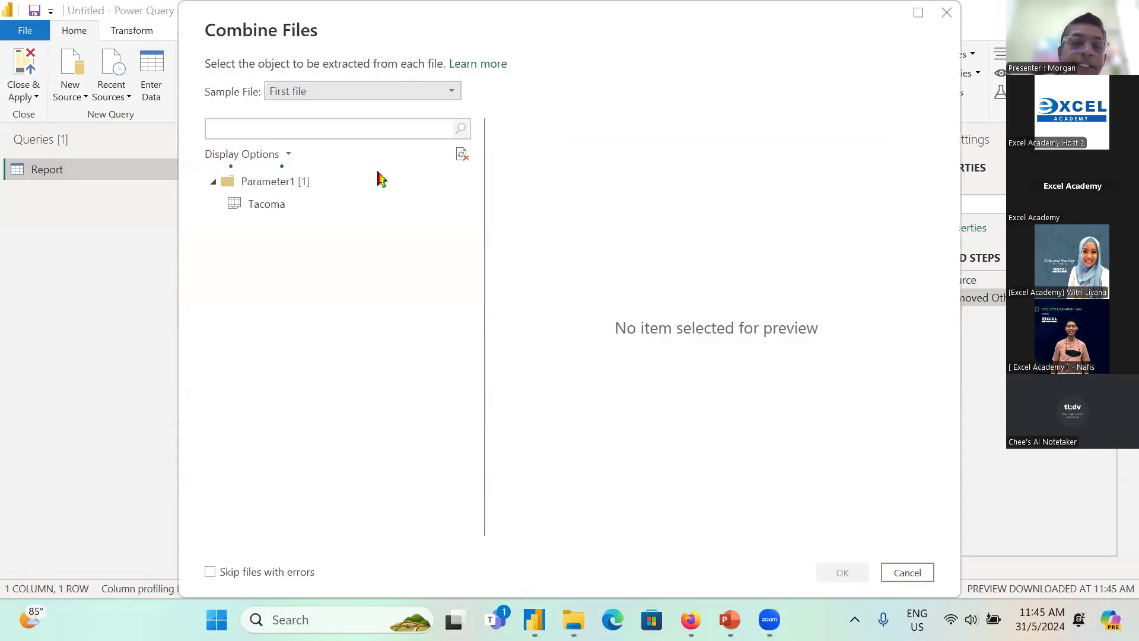
left_click(842, 572)
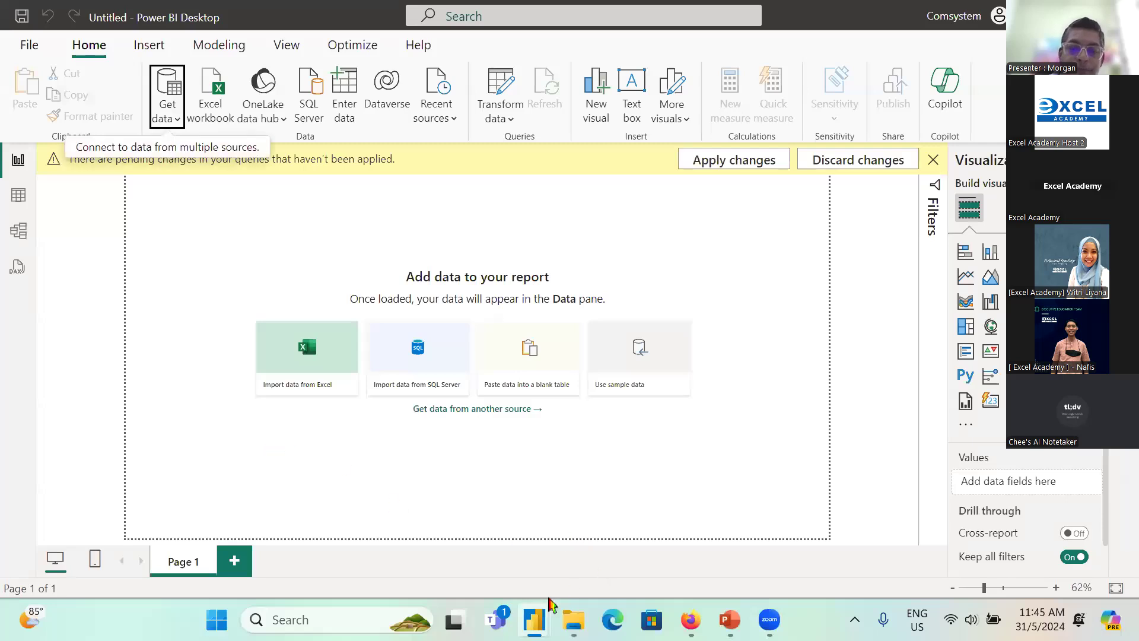
mouse_move(534, 619)
left_click(613, 553)
left_click(121, 278)
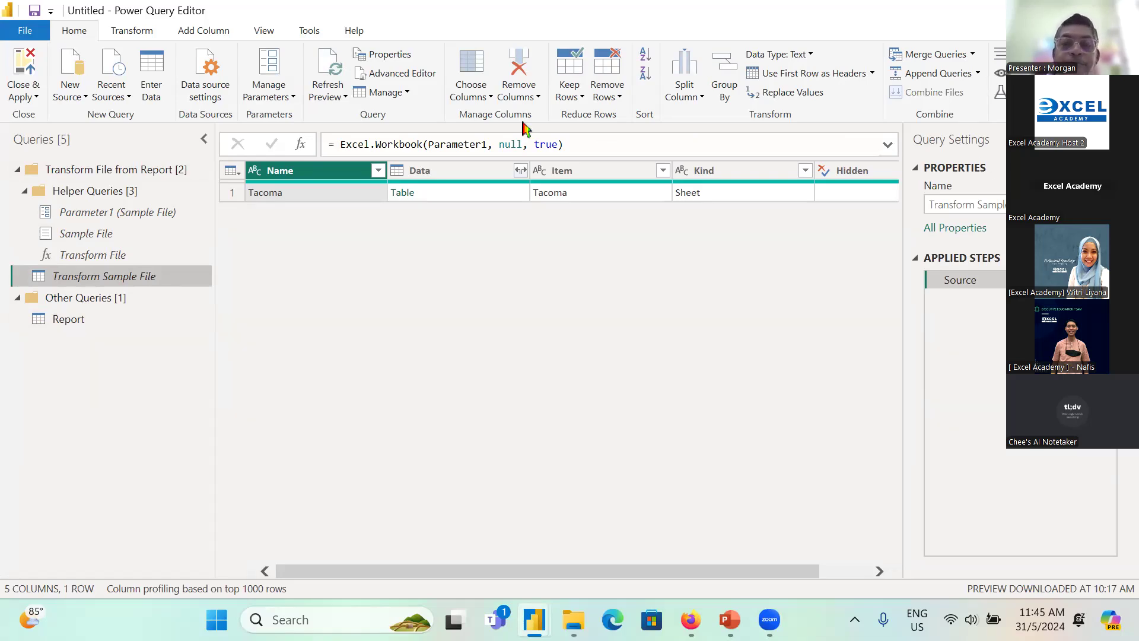
Step: Keep only the Data column in Transform Sample File and expand it into all its columns with the original name as prefix
left_click(448, 172)
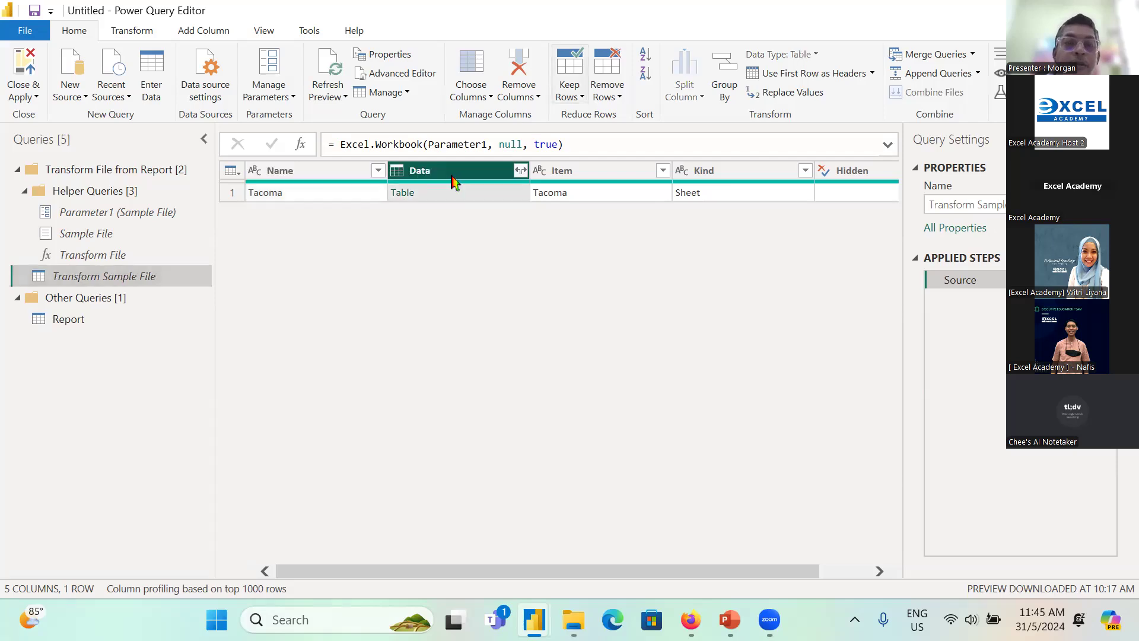
right_click(451, 173)
left_click(502, 224)
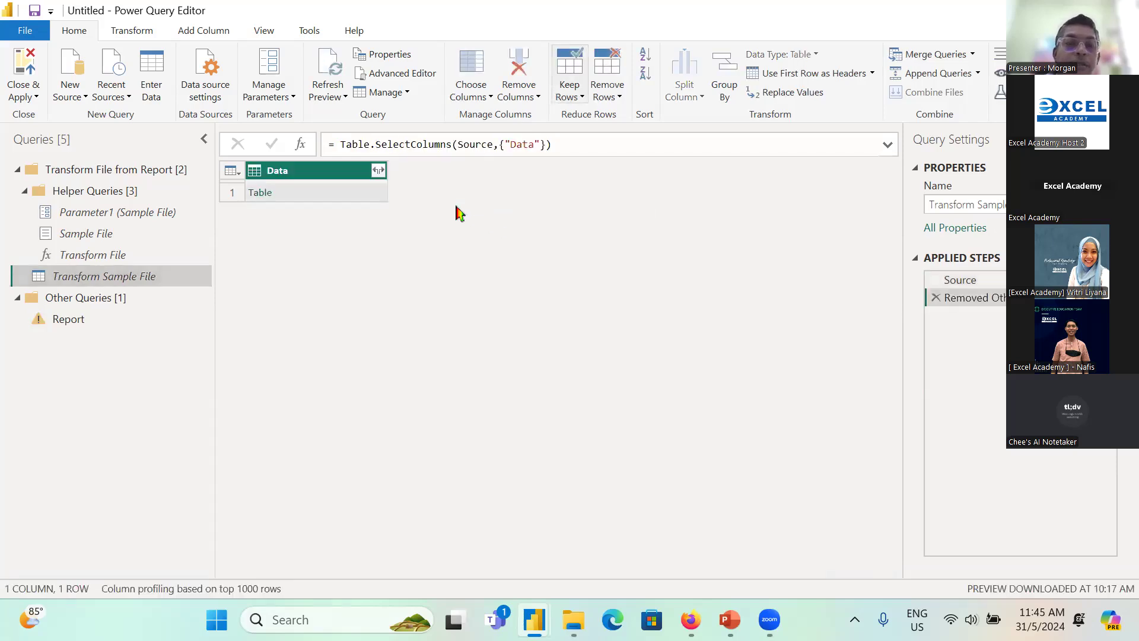
left_click(378, 170)
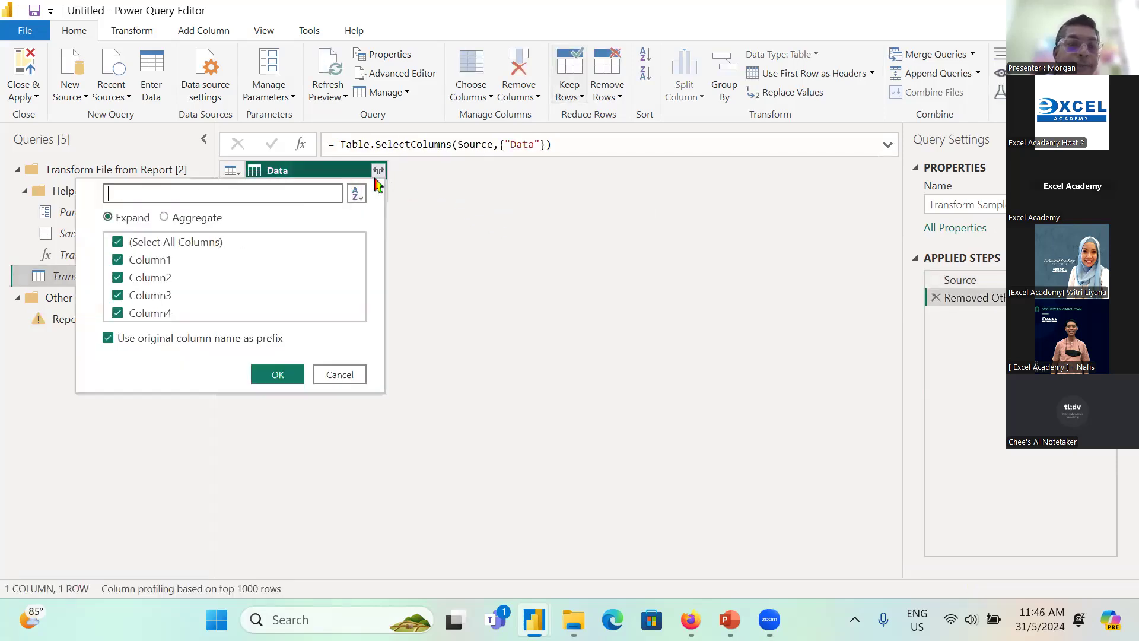
left_click(270, 375)
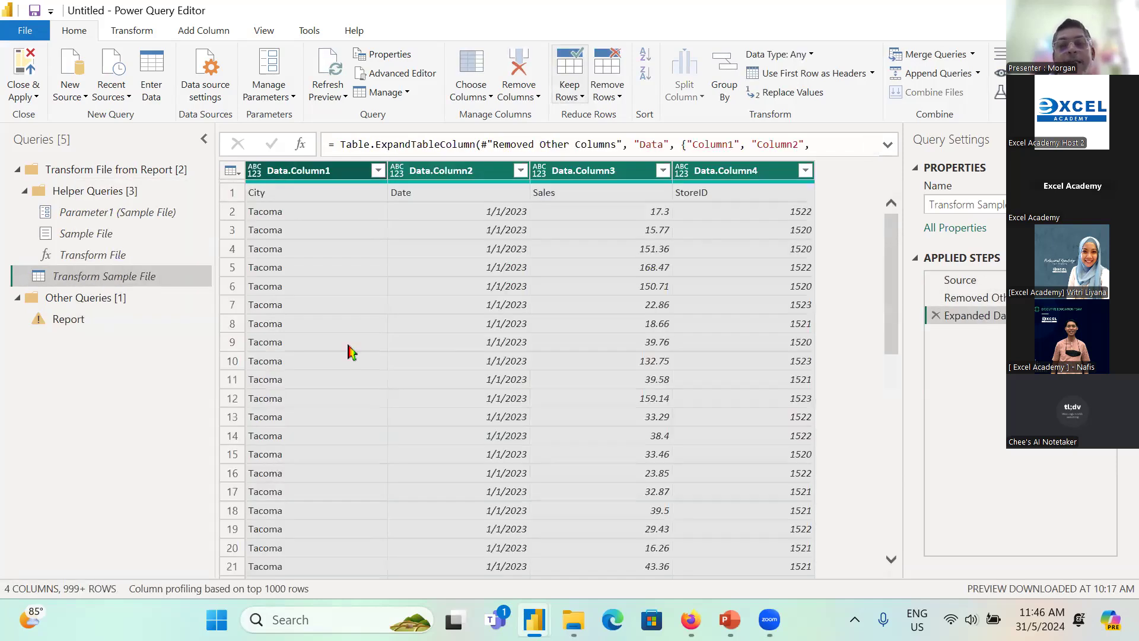
Step: Look through the expanded rows of Transform Sample File and promote its first row to column headers
left_click_drag(896, 255, 895, 470)
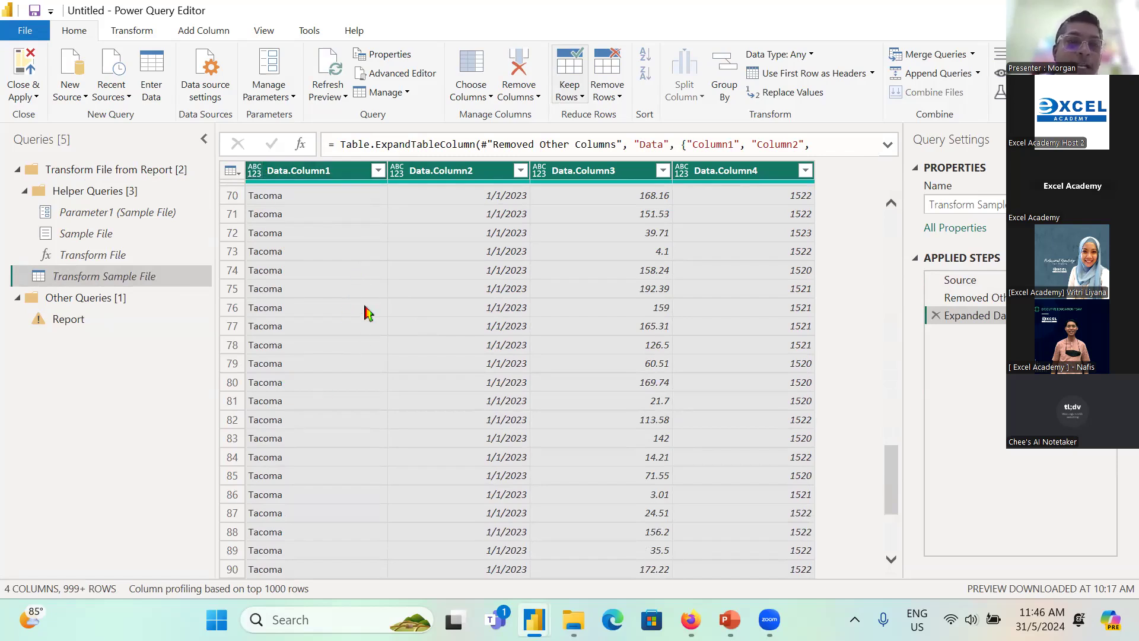
scroll(360, 296, "up", 1)
scroll(360, 295, "up", 20)
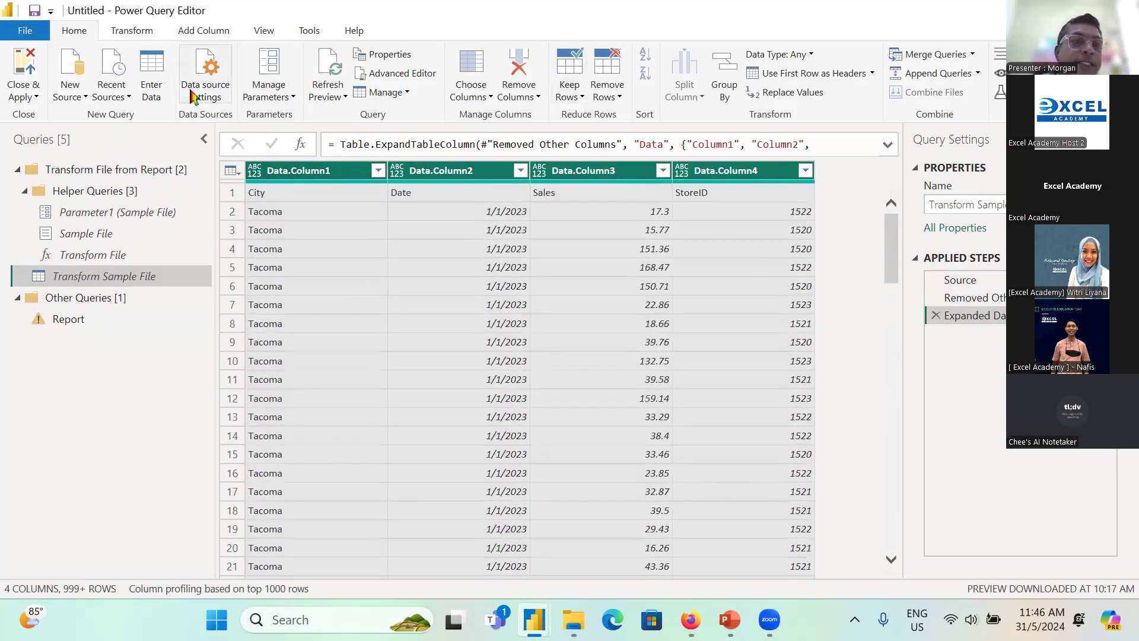
left_click(133, 33)
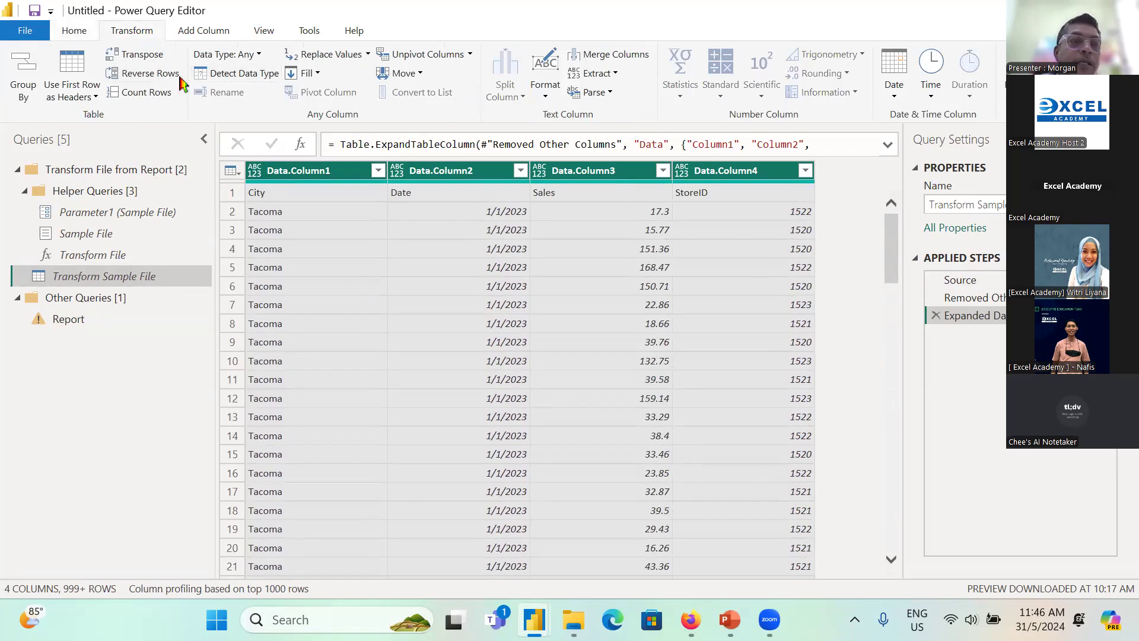
left_click(230, 195)
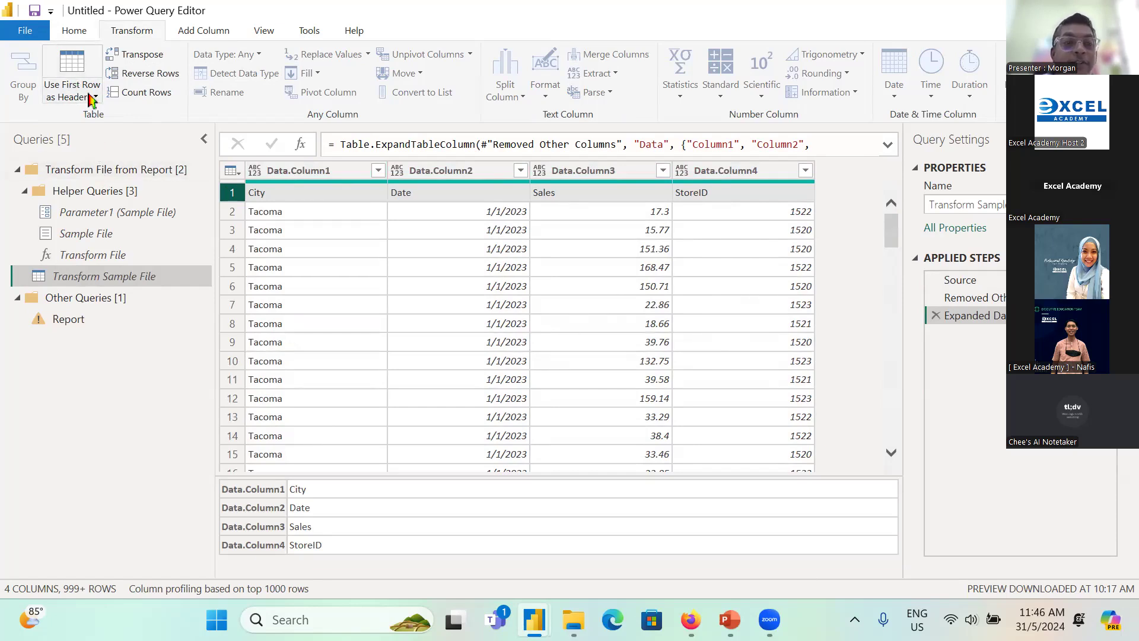
left_click(83, 64)
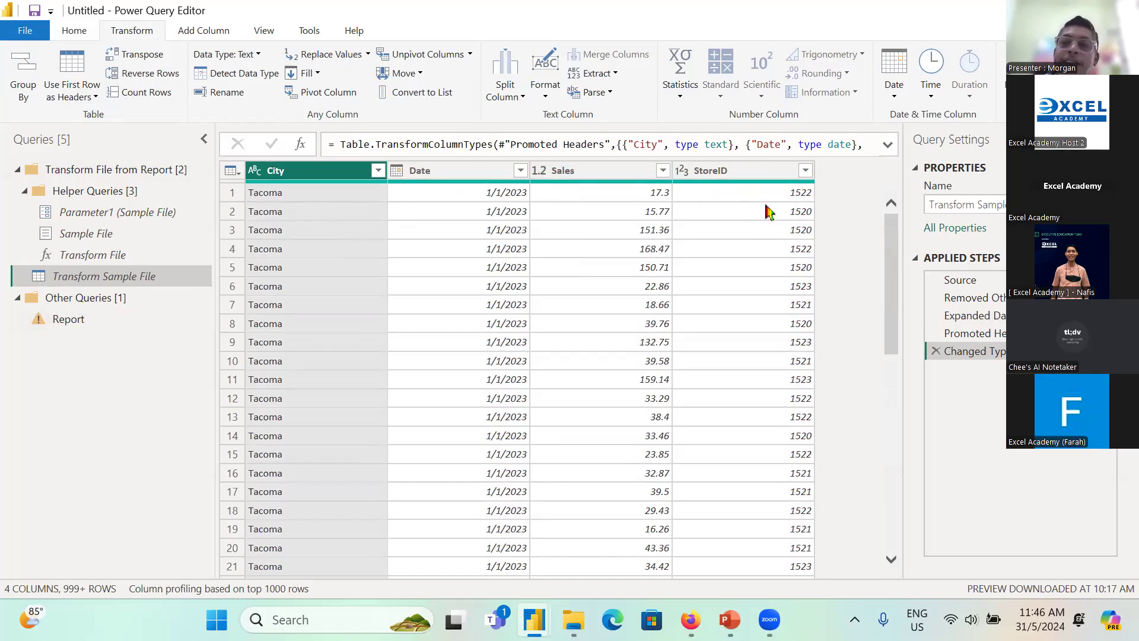
Step: Delete the last Changed Type step from the Report query and detect the data types of all its columns
left_click(66, 320)
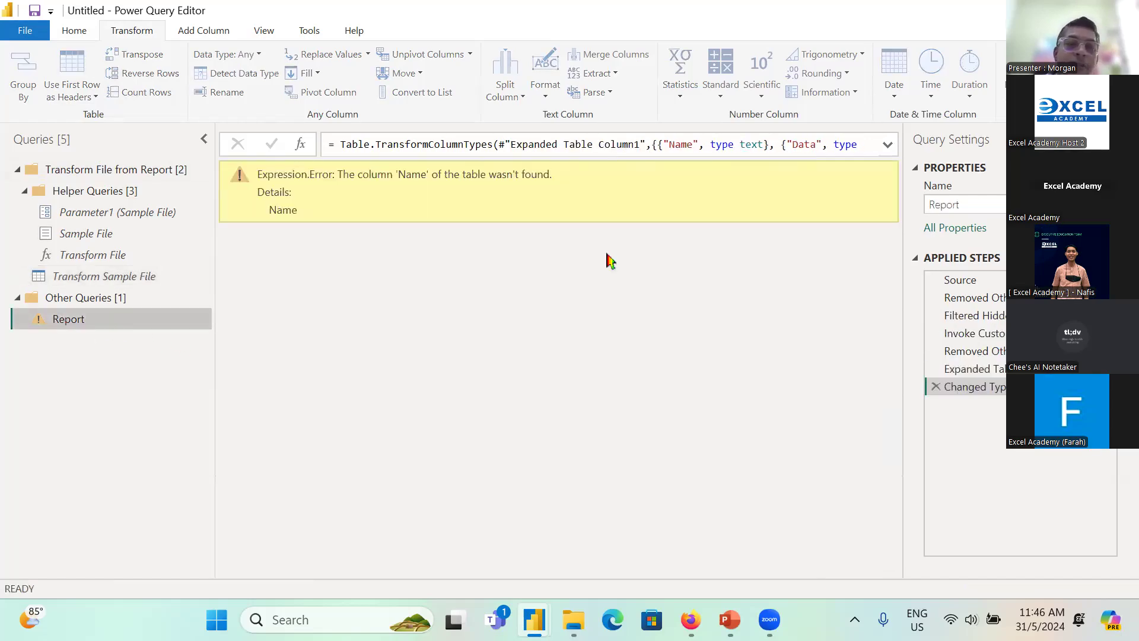
left_click(936, 389)
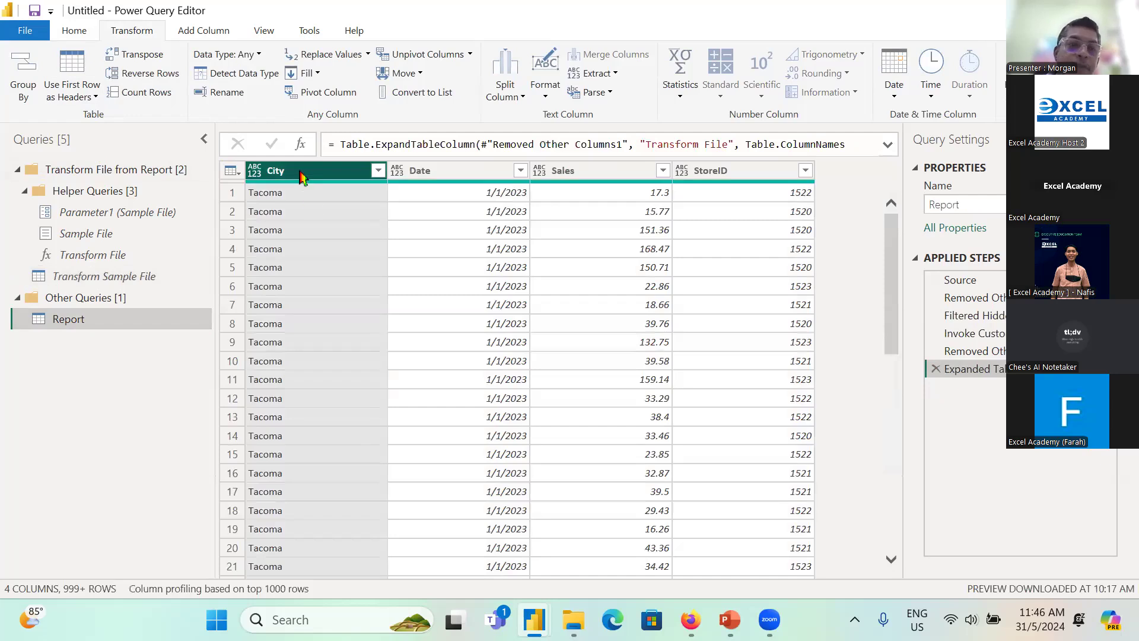
key("ctrl+a")
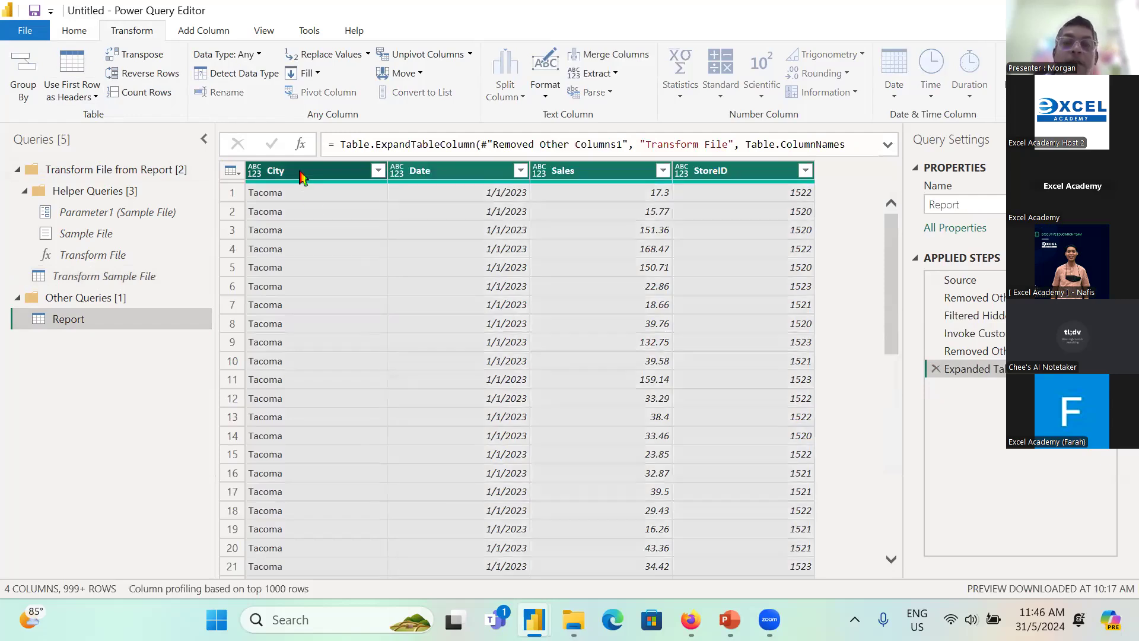
left_click(237, 73)
left_click(560, 275)
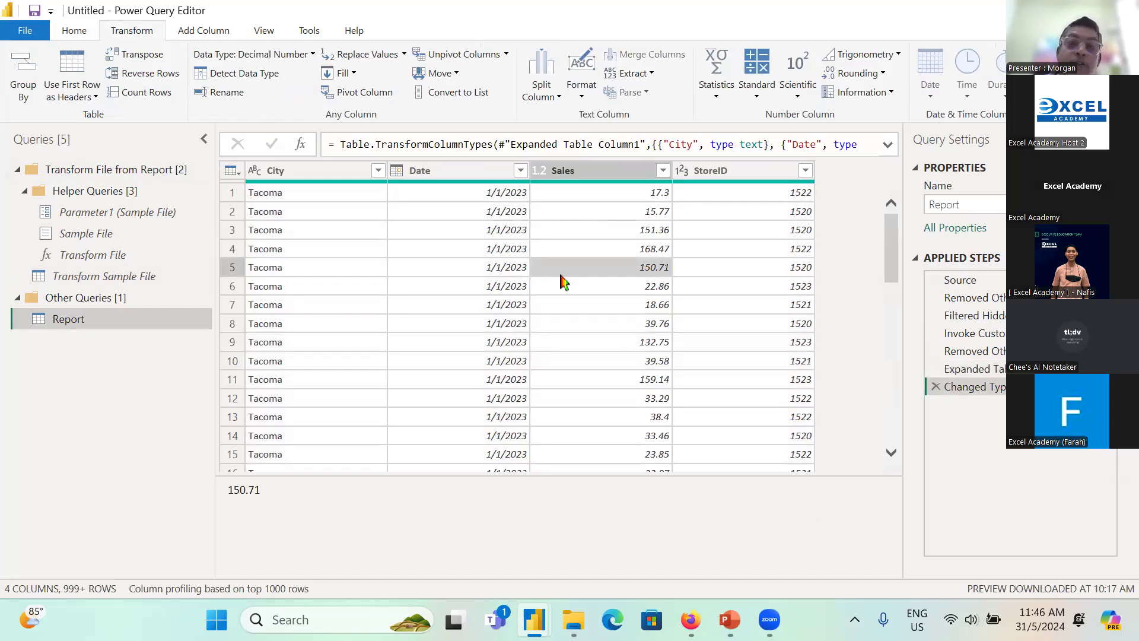
Step: Close Power Query Editor and apply the query changes to load the combined Report table
left_click(74, 30)
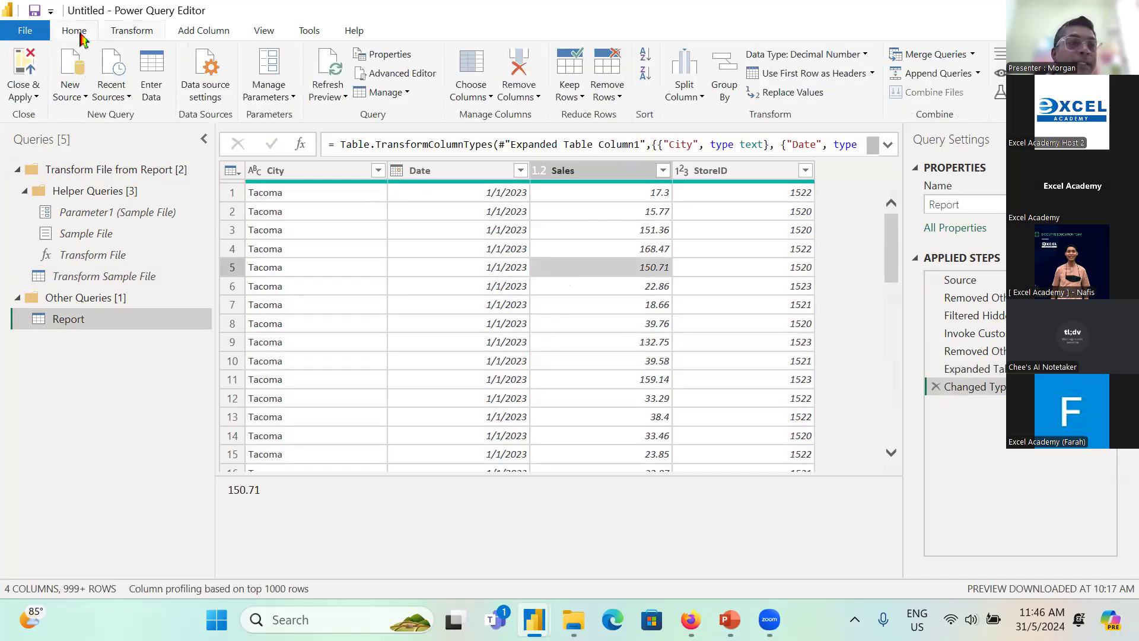
left_click(23, 97)
left_click(89, 114)
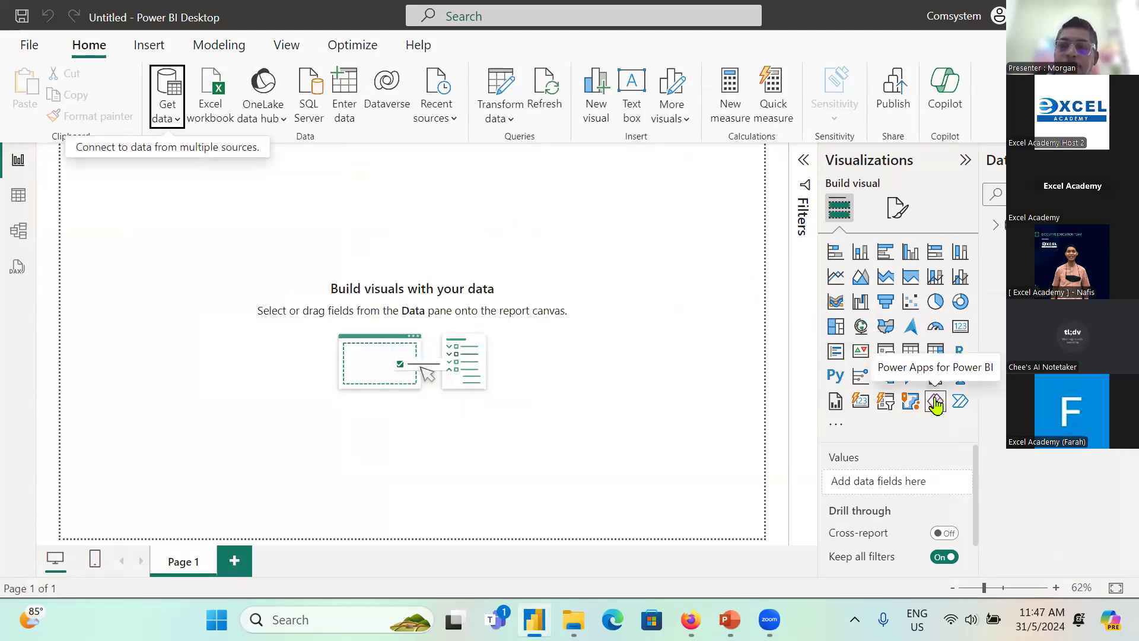
Step: Add a stacked bar chart of Sales by City and make it slightly wider and shorter
left_click(836, 255)
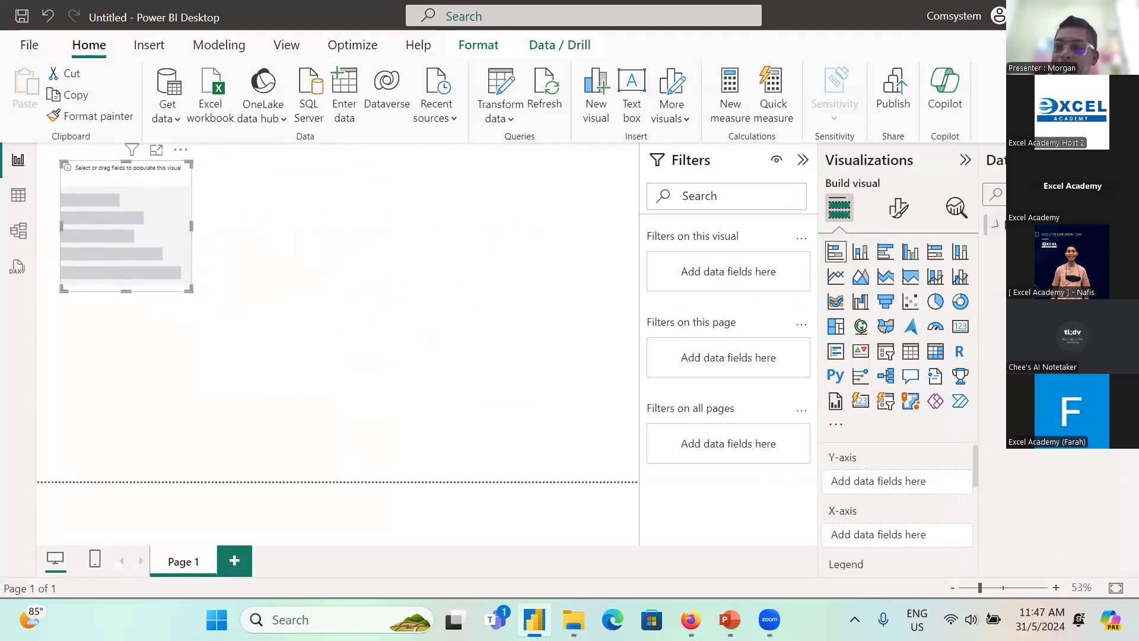
left_click_drag(1072, 317, 917, 495)
left_click_drag(1018, 295, 885, 540)
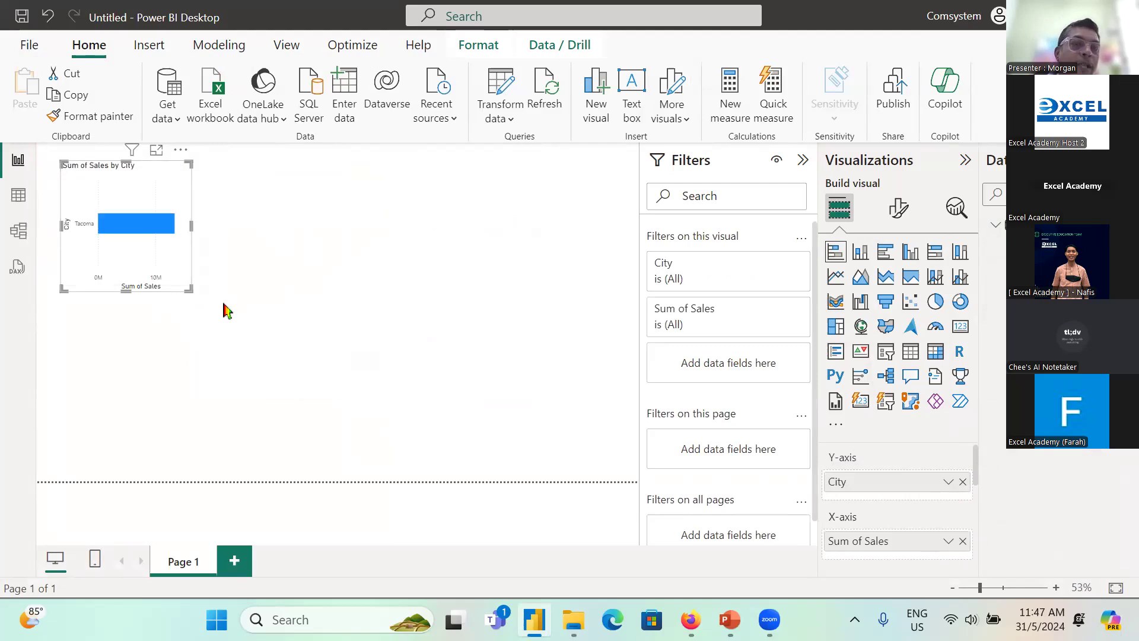
left_click_drag(184, 285, 195, 270)
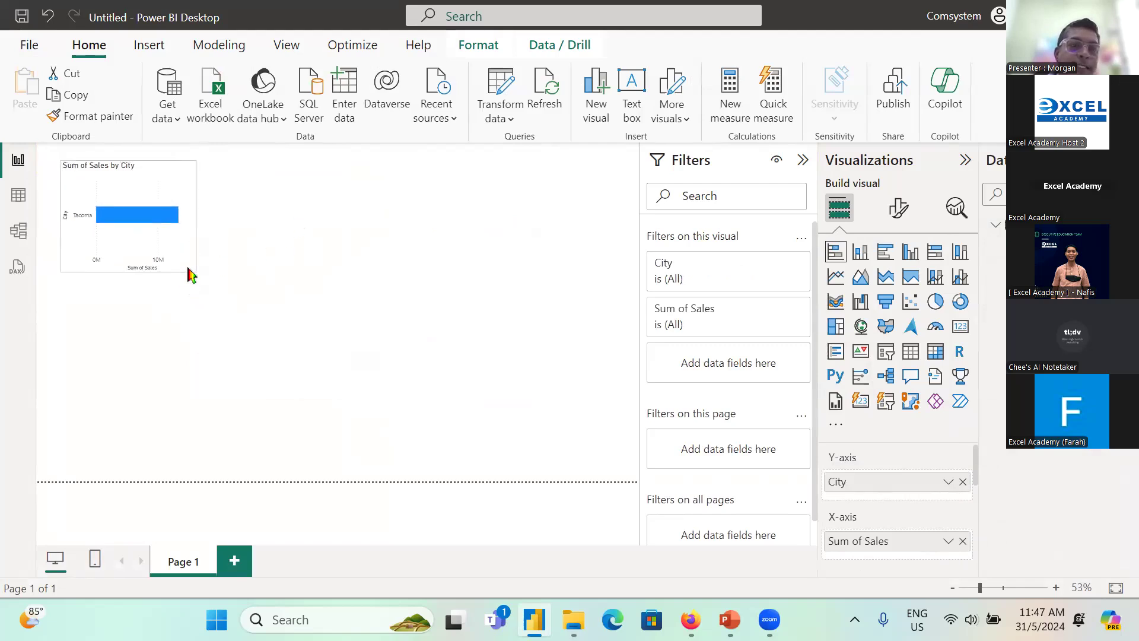
left_click(254, 267)
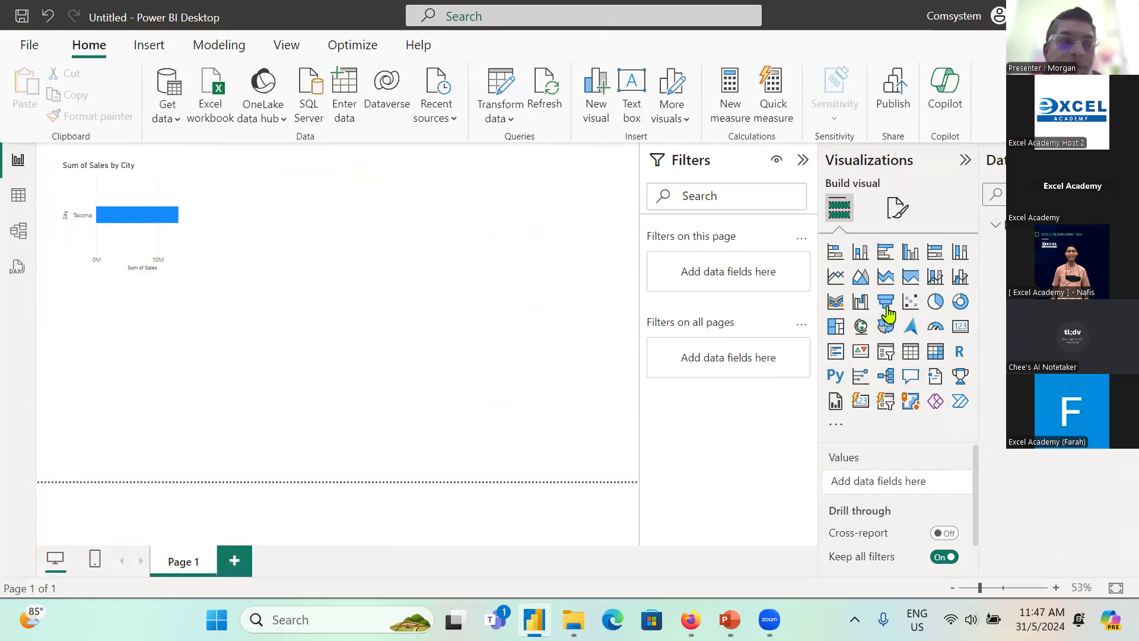
Step: Add a funnel chart of Sales by City below the bar chart and make it slightly taller
left_click(887, 304)
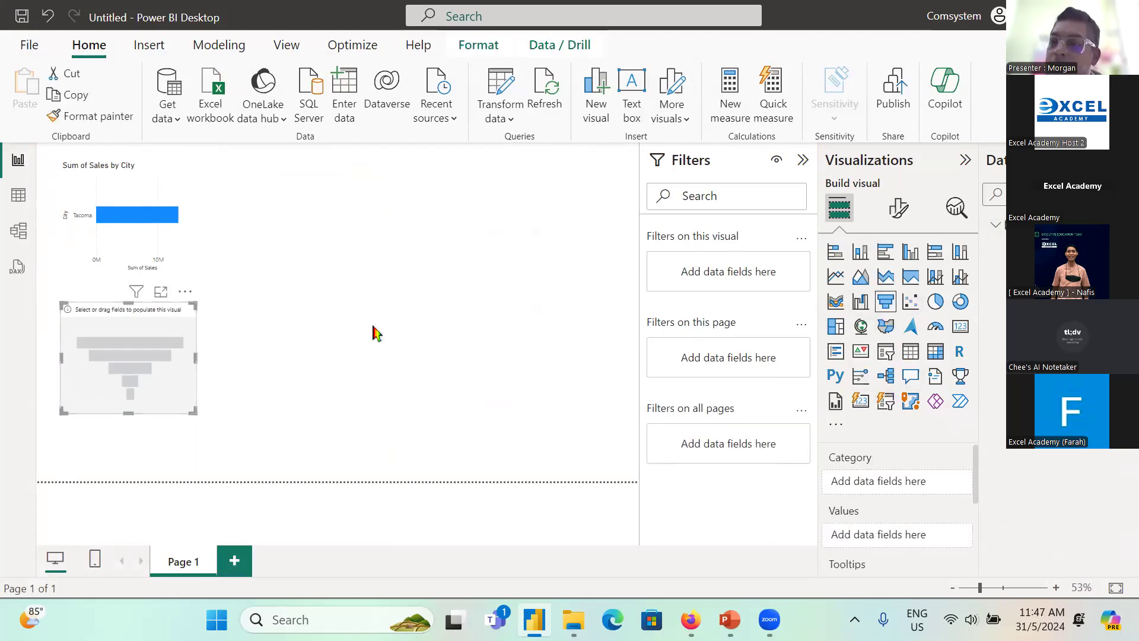
left_click_drag(1050, 250, 940, 478)
left_click_drag(1080, 284, 913, 541)
left_click_drag(192, 411, 192, 444)
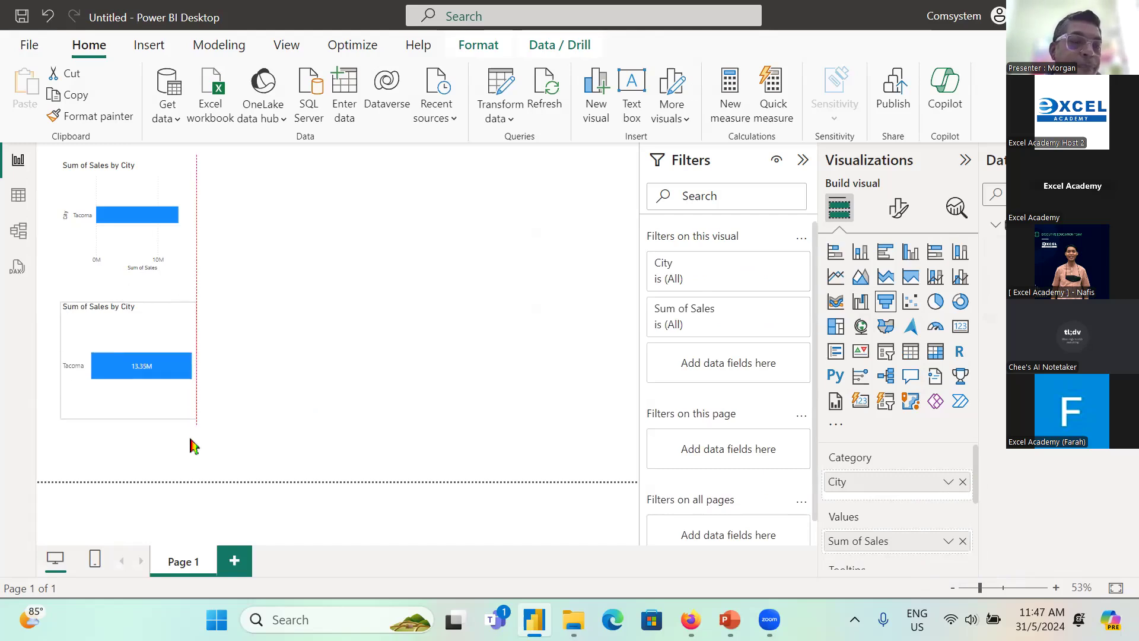
left_click(441, 309)
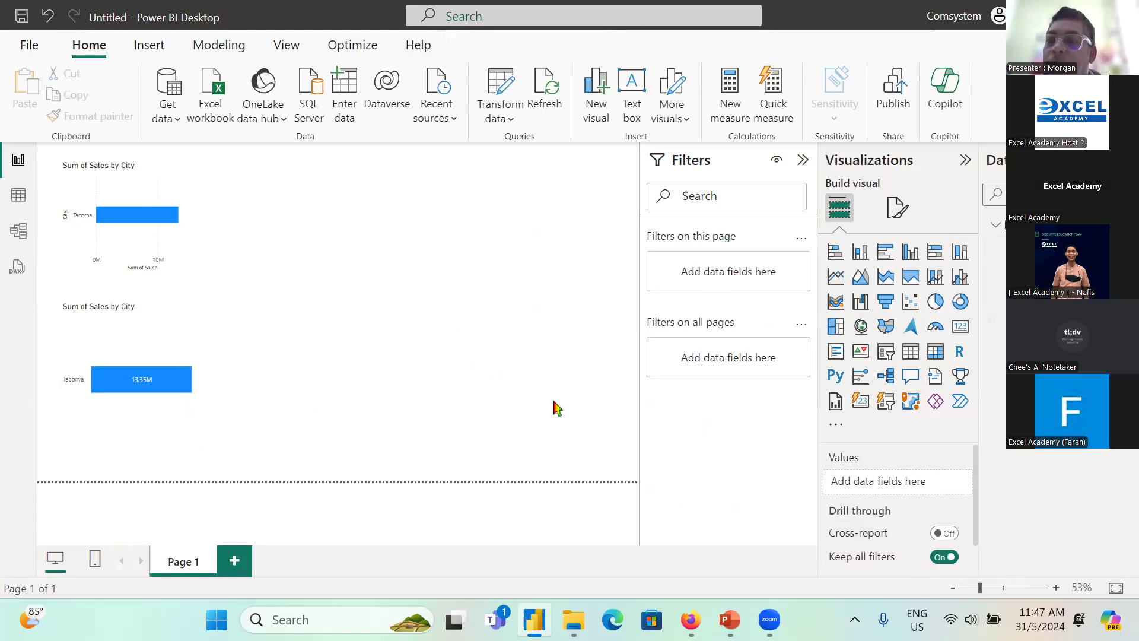
Step: Add a clustered column chart beside the bar chart, widen it, and plot Sales on the Y-axis against Date on the X-axis
left_click(912, 269)
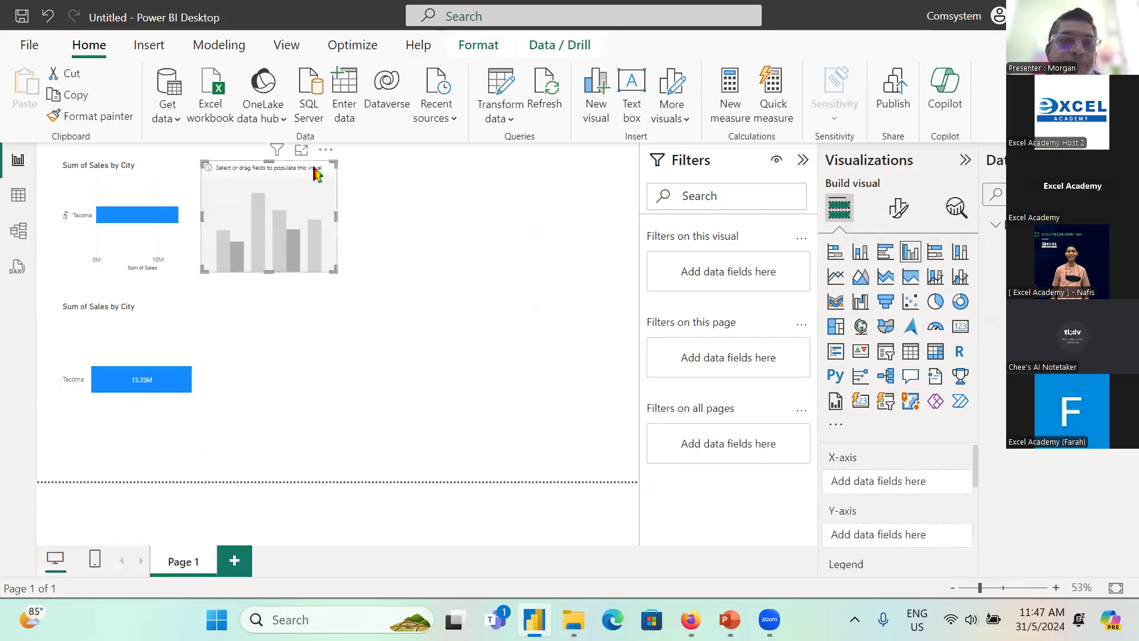
left_click_drag(315, 172, 373, 172)
left_click_drag(392, 271, 527, 291)
left_click_drag(1002, 368, 911, 488)
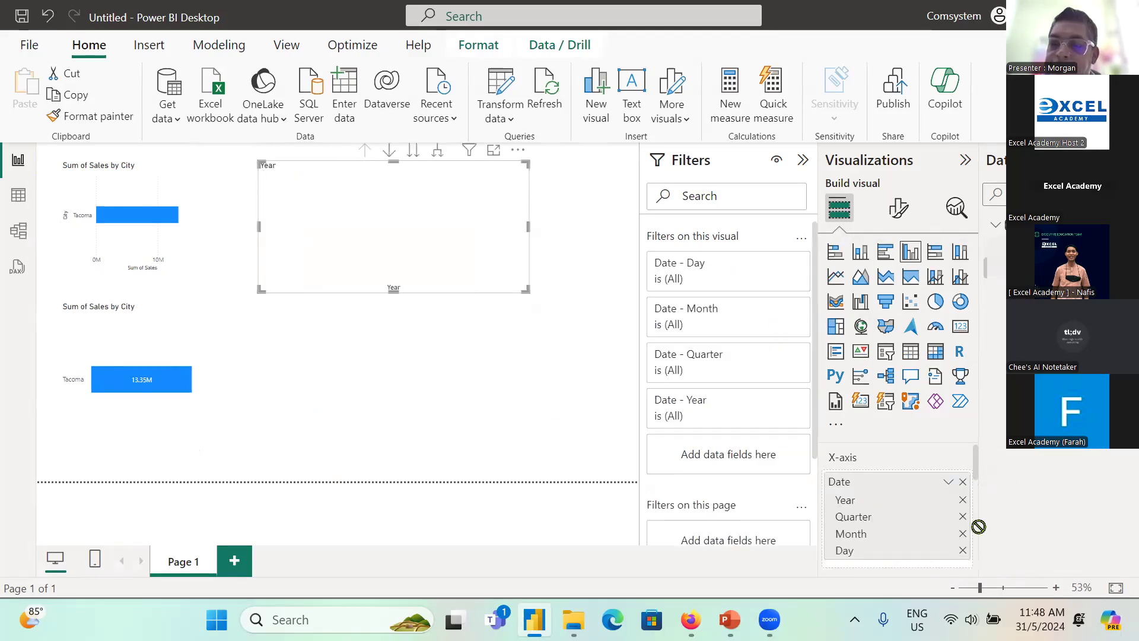
scroll(914, 466, "down", 3)
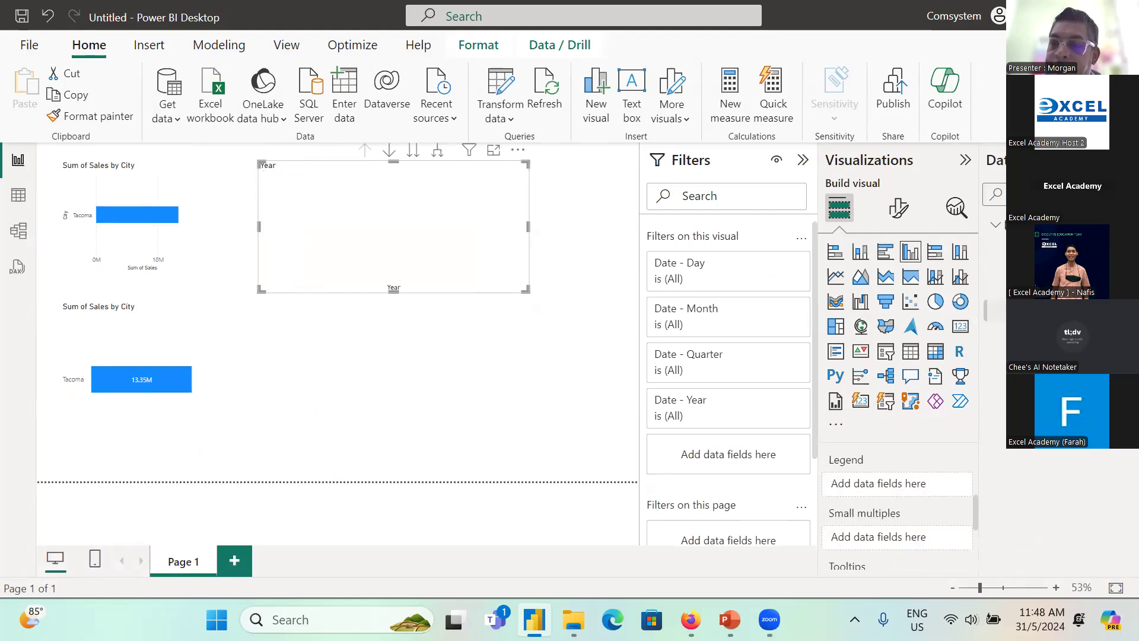
scroll(926, 469, "up", 2)
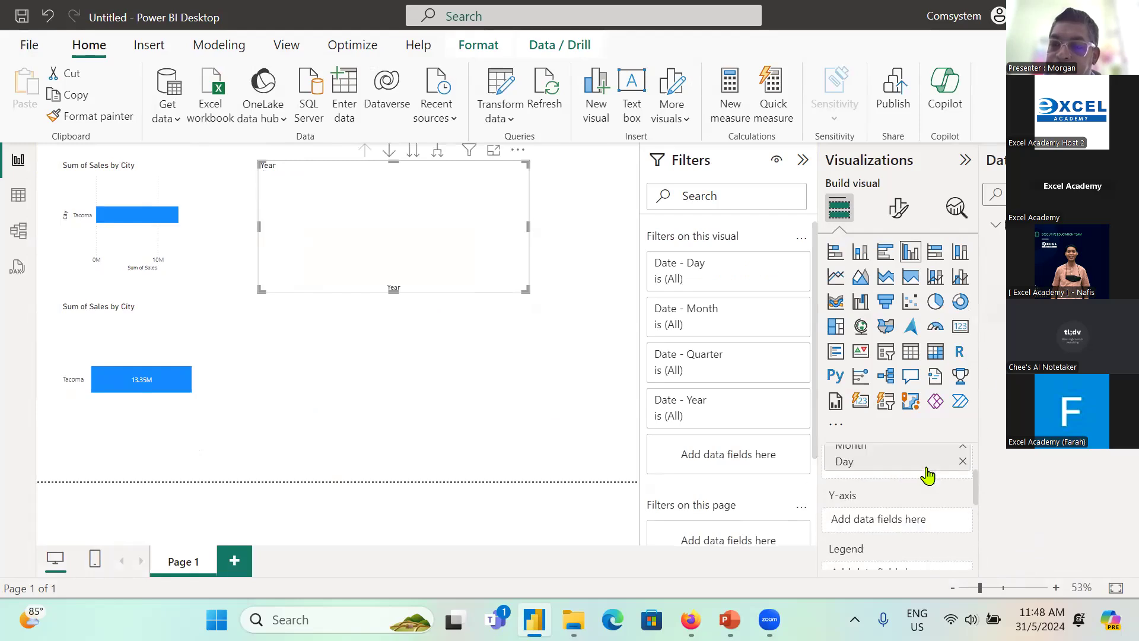
left_click_drag(1003, 299, 920, 521)
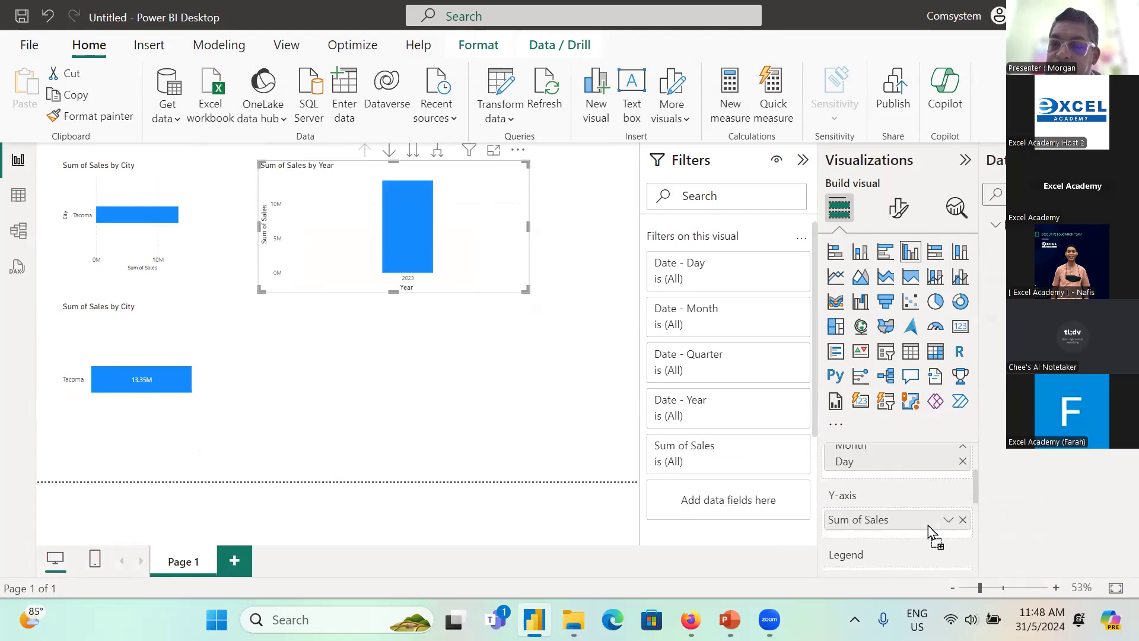
Step: Remove Year, Quarter and Day from the column chart's date hierarchy, keeping Month, and enlarge the chart
scroll(941, 492, "up", 2)
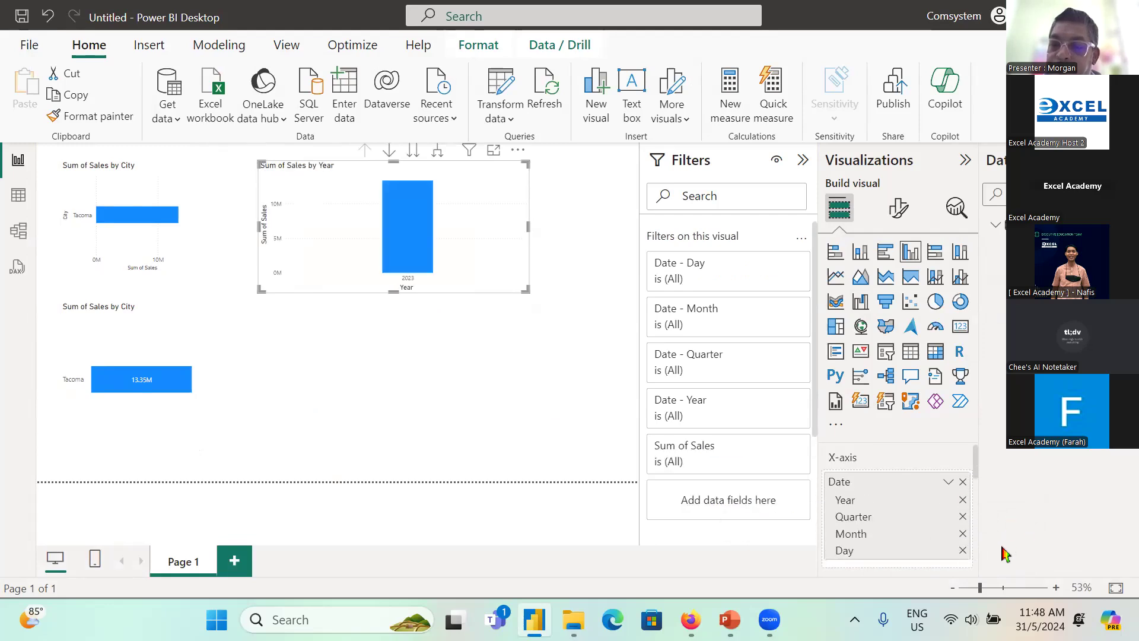
left_click(962, 499)
left_click(962, 500)
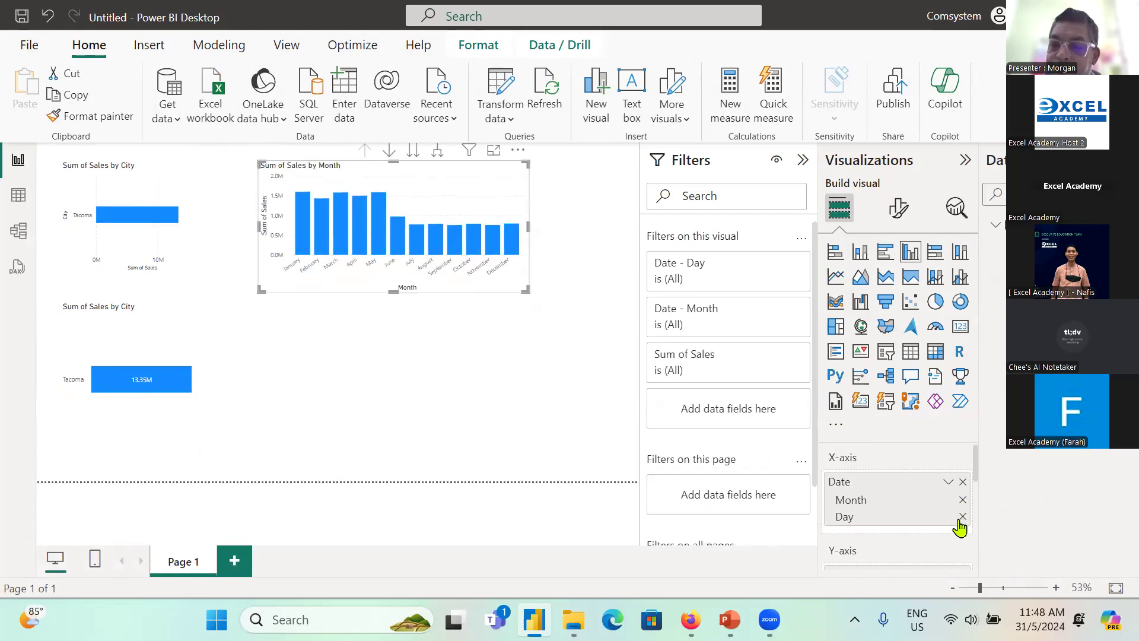
left_click(962, 516)
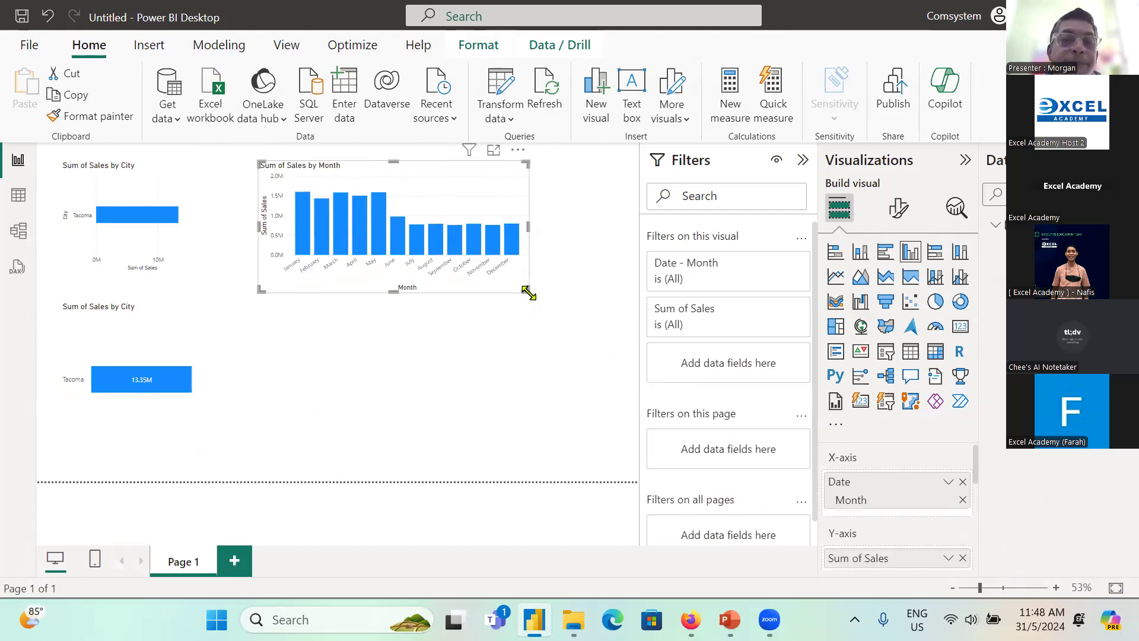
left_click_drag(528, 292, 601, 325)
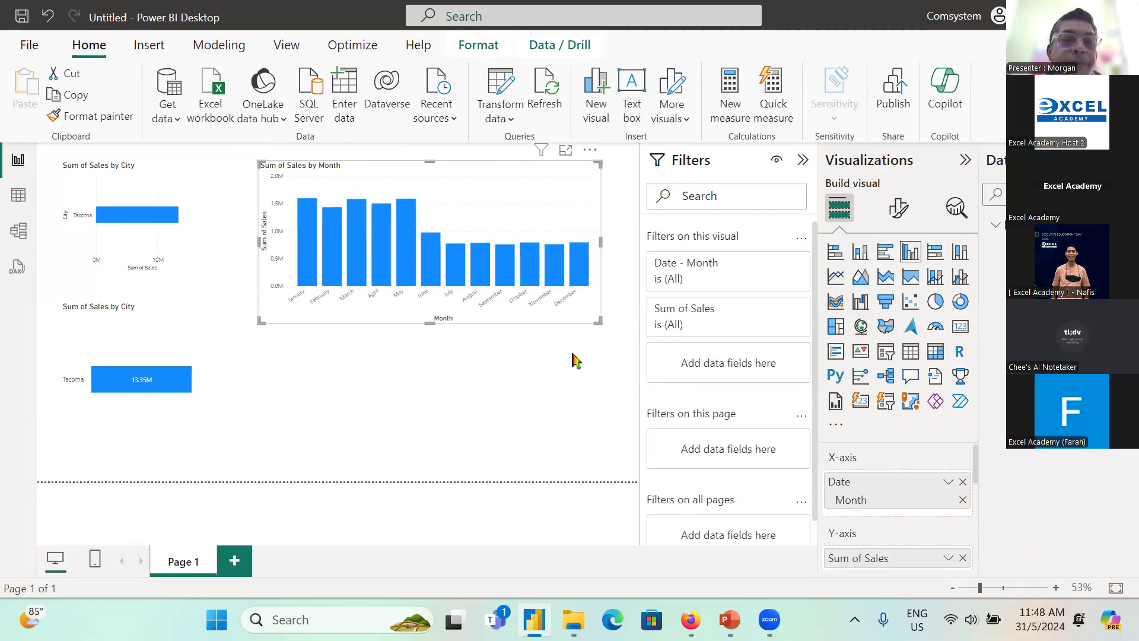
left_click(546, 386)
Step: Add a card showing Sum of Sales, shrink it and place it in the lower-right corner of the report page
left_click(960, 325)
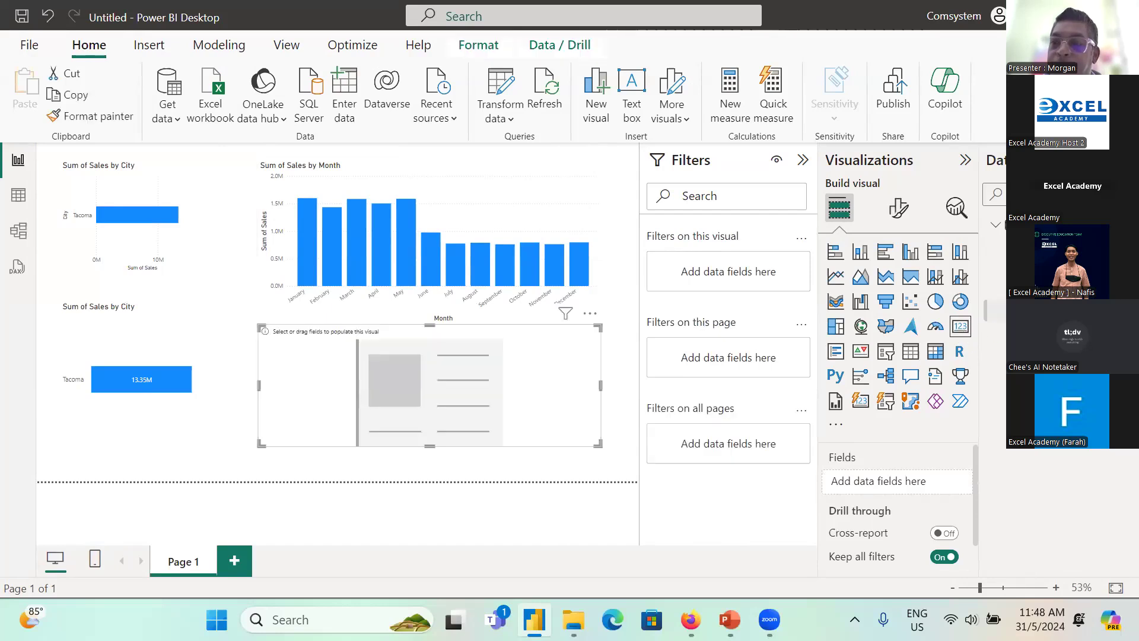
left_click(1000, 303)
left_click_drag(261, 327, 484, 375)
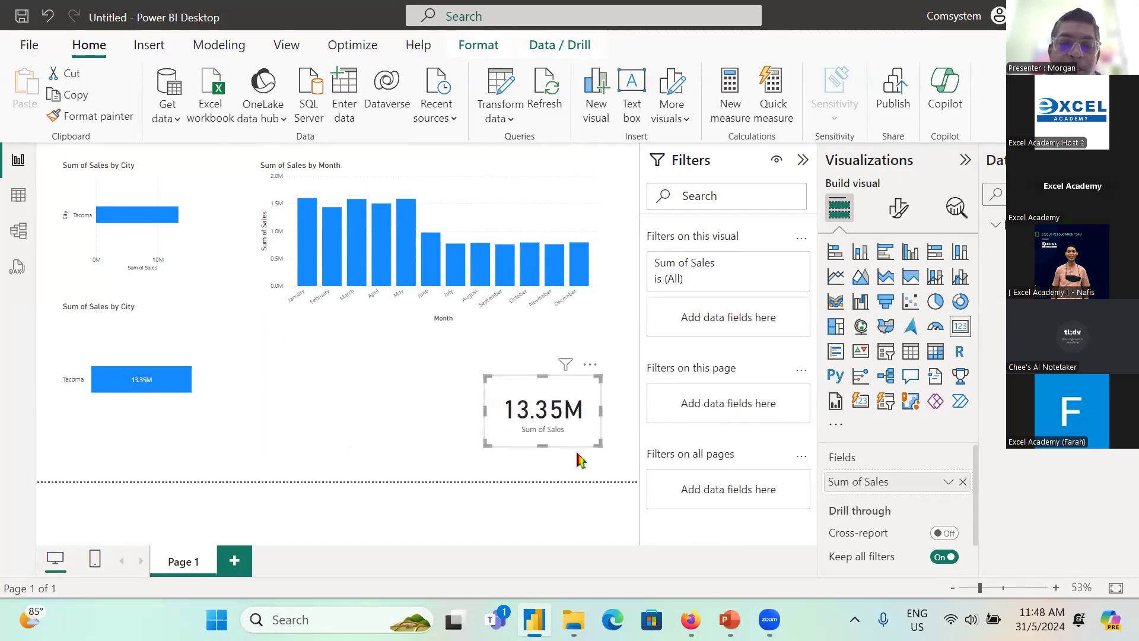
left_click_drag(586, 455, 604, 472)
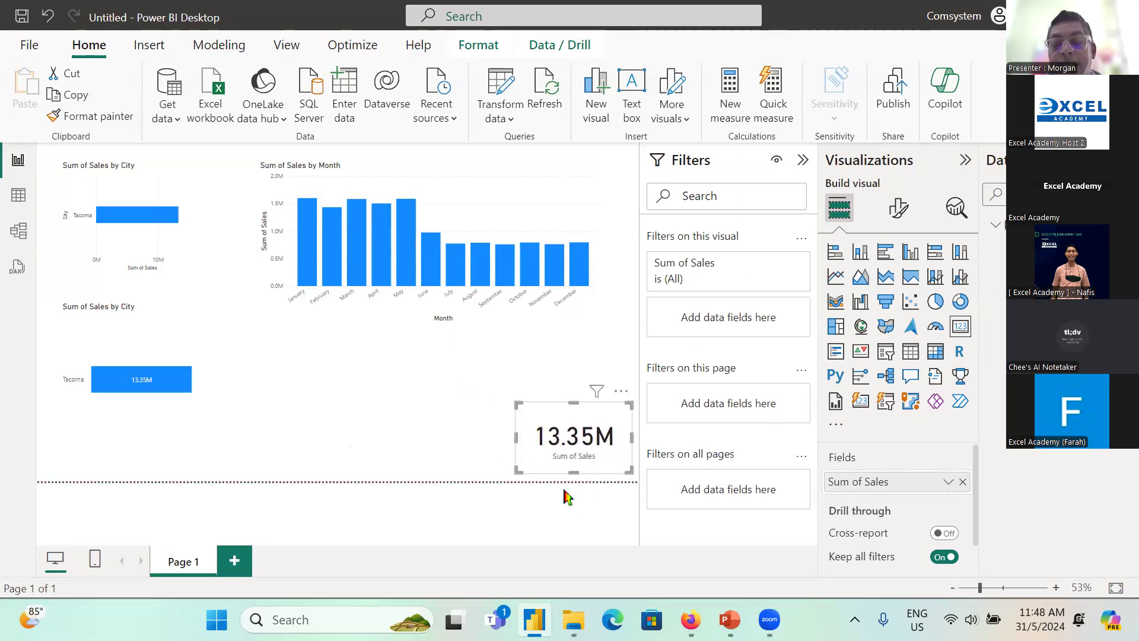
left_click(464, 459)
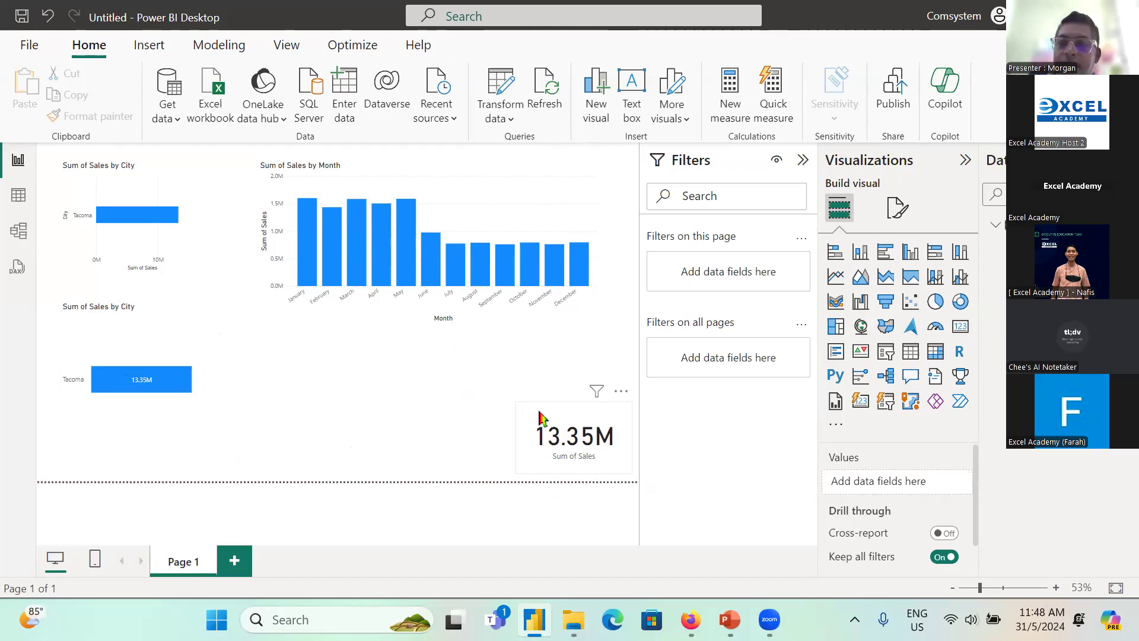
Step: Switch to File Explorer and copy the Portland, SanFrancisco and Seattle files from the Other Branches folder into the Report folder
left_click(574, 620)
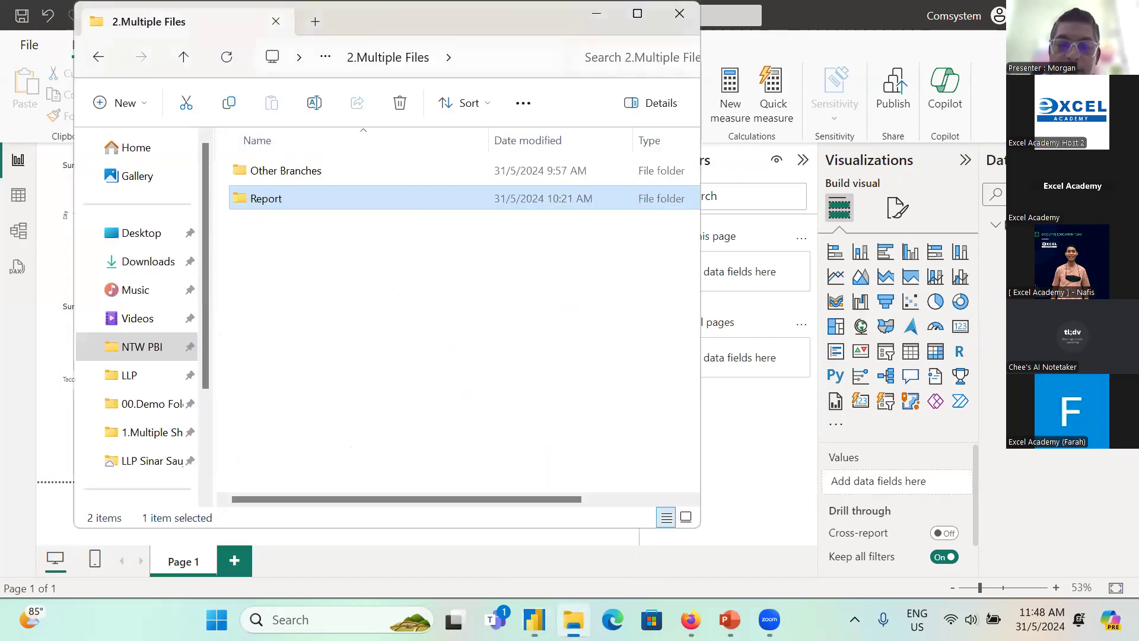
left_click(279, 177)
double_click(281, 177)
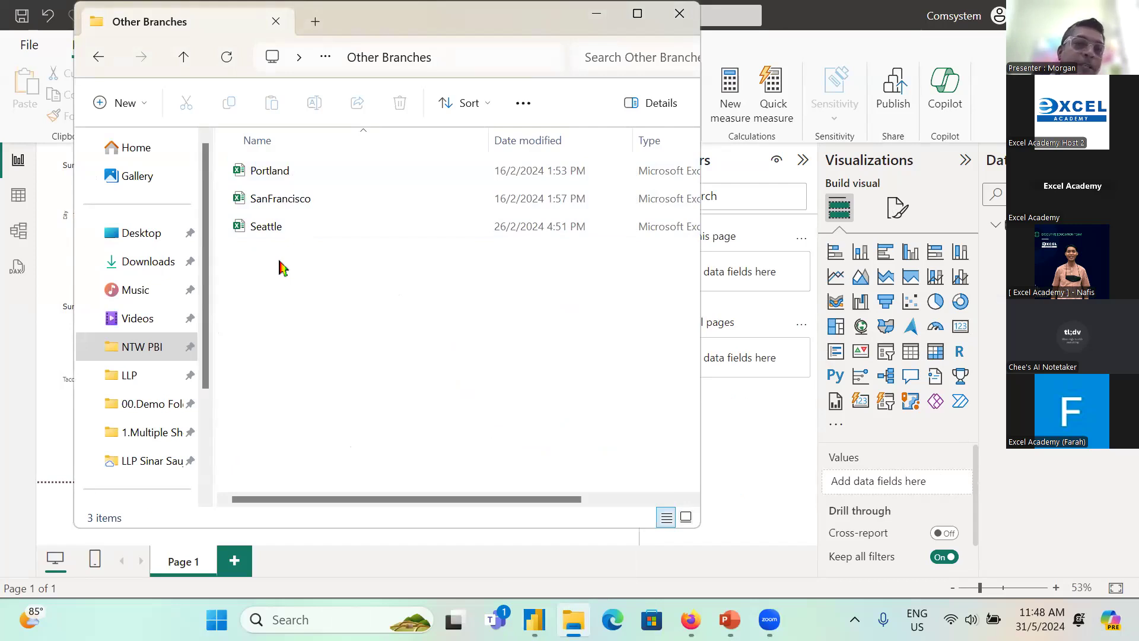
left_click(301, 176)
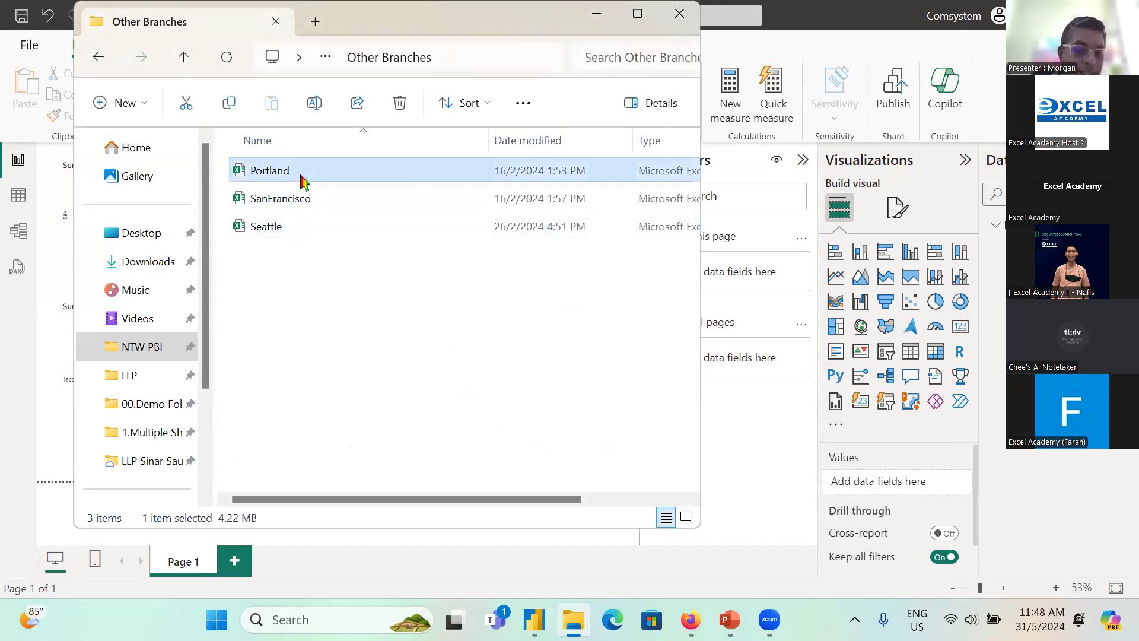
key("shift+Down")
key("shift+Down")
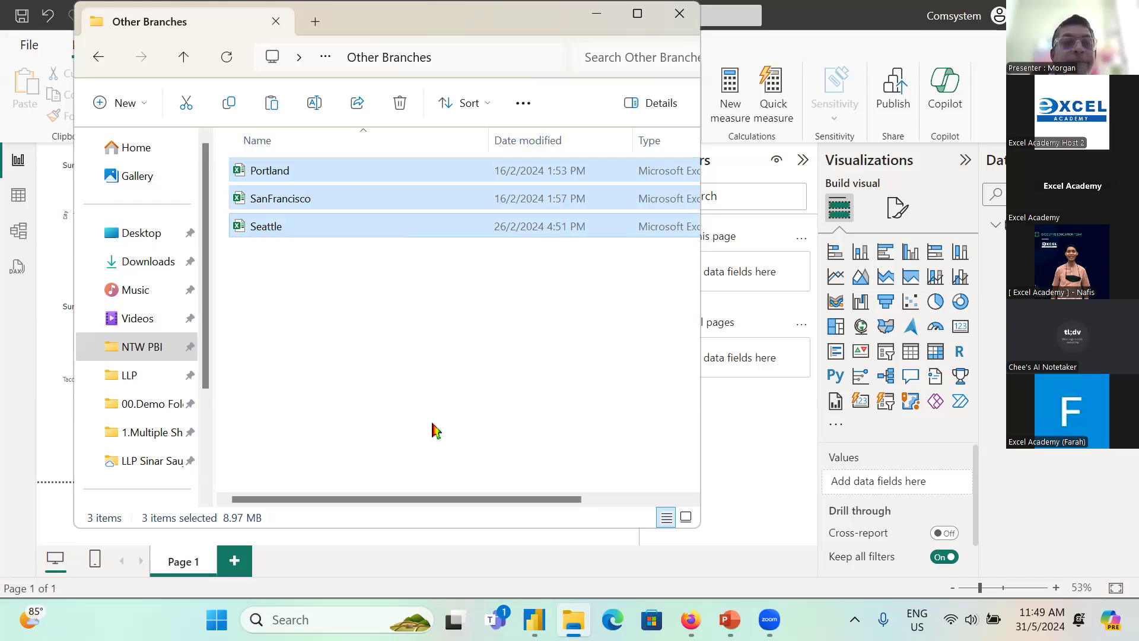
left_click(186, 70)
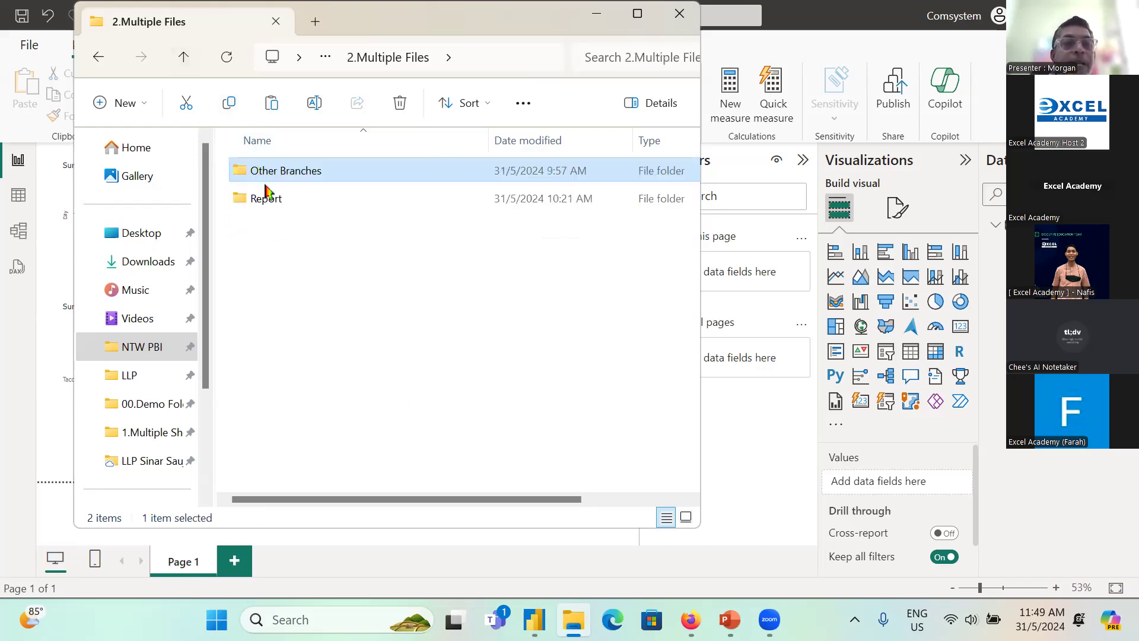
left_click(265, 205)
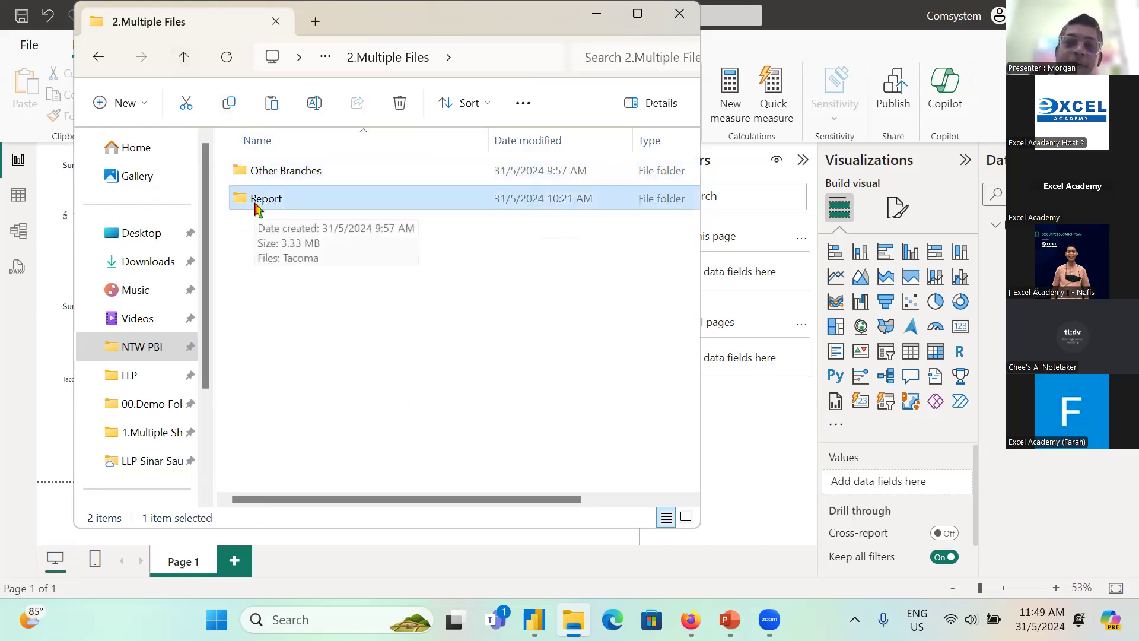
double_click(254, 203)
key("ctrl+v")
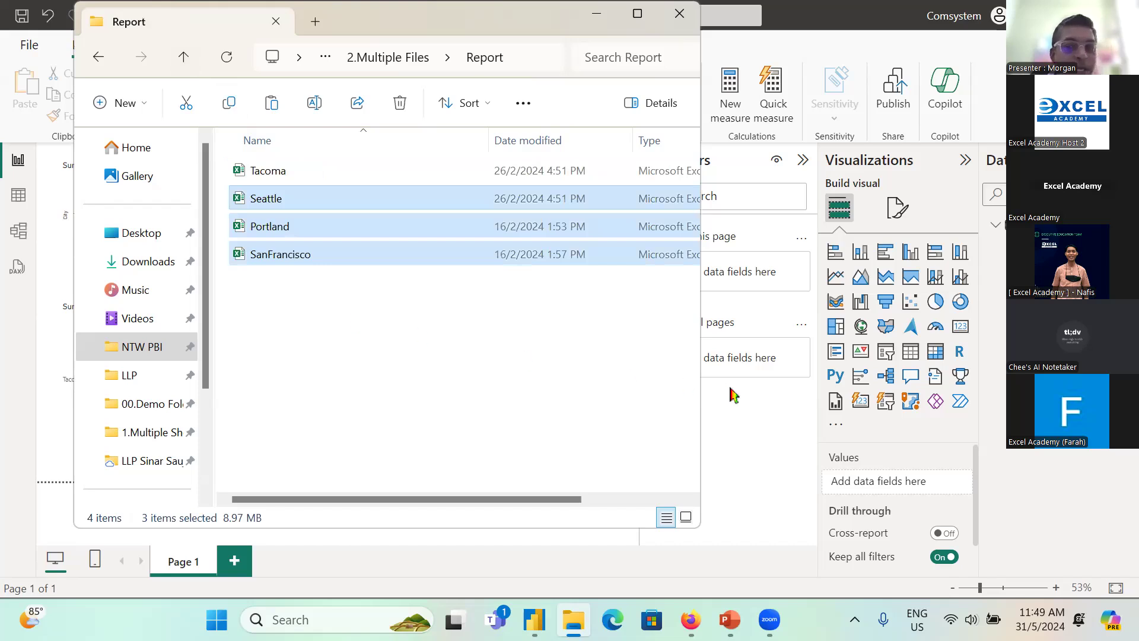
Step: Switch back to Power BI Desktop, point out the Sum of Sales card, and refresh the report data
left_click(739, 440)
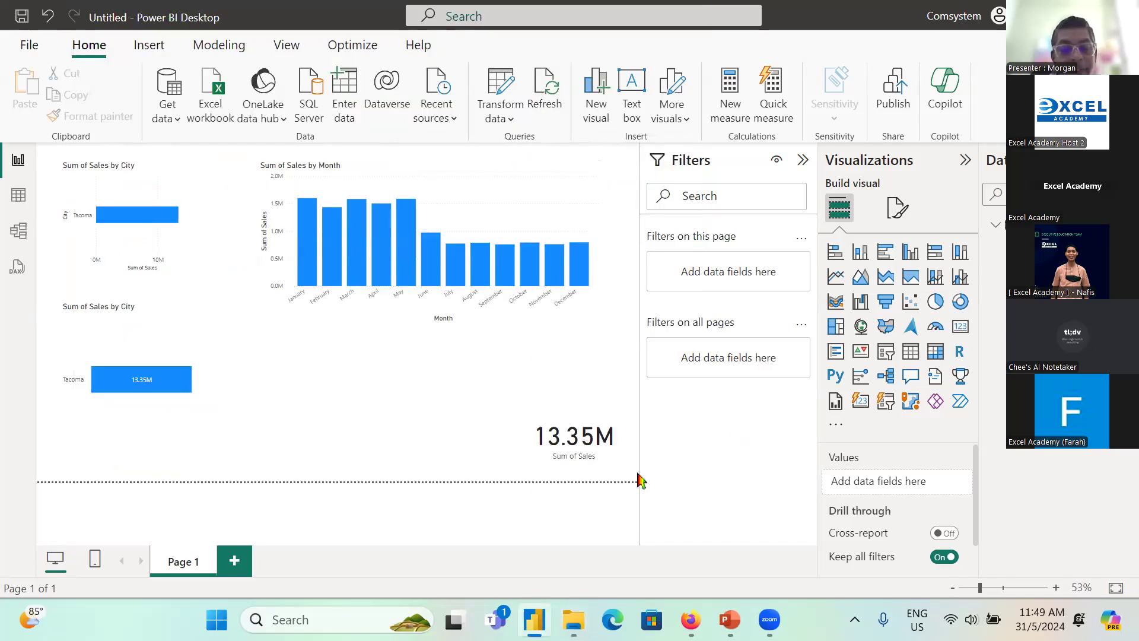
key("ctrl+2")
mouse_move(508, 404)
left_mouse_down()
mouse_move(647, 495)
mouse_move(650, 473)
left_mouse_up()
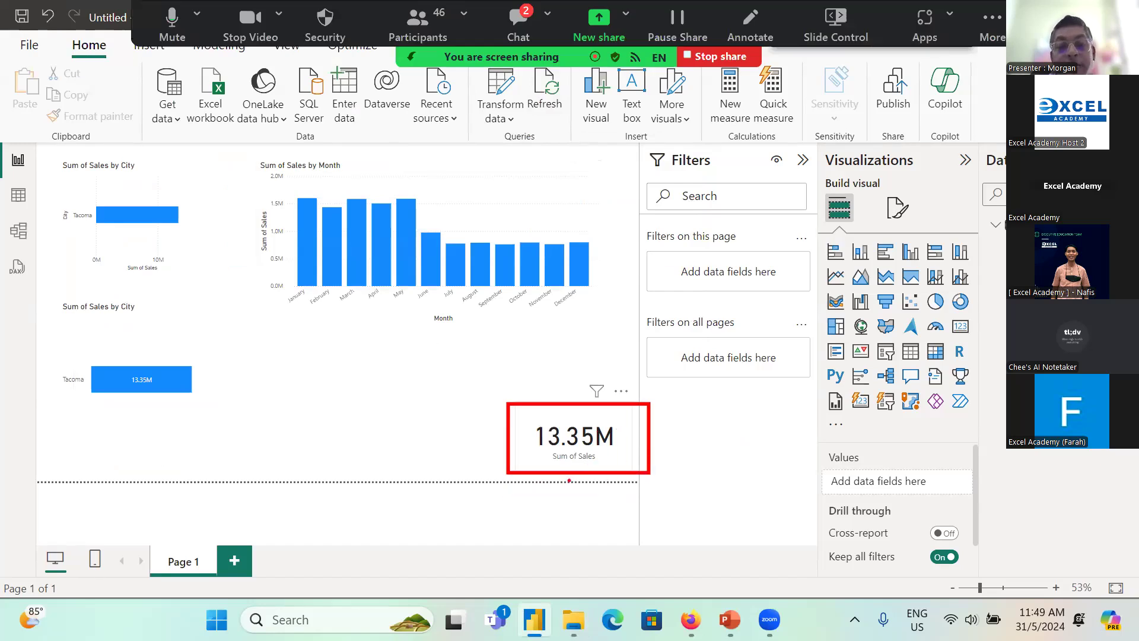
key("Escape")
left_click(540, 97)
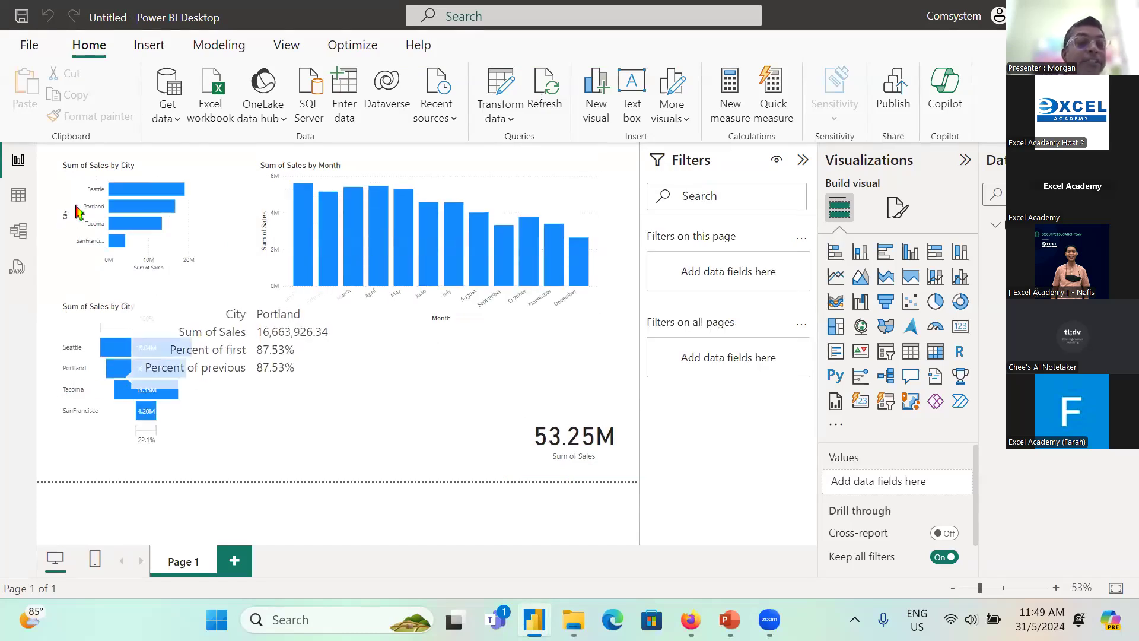
Step: Widen the Sum of Sales by City bar chart up to the monthly column chart and deselect it
left_click(197, 224)
left_click_drag(197, 223, 248, 223)
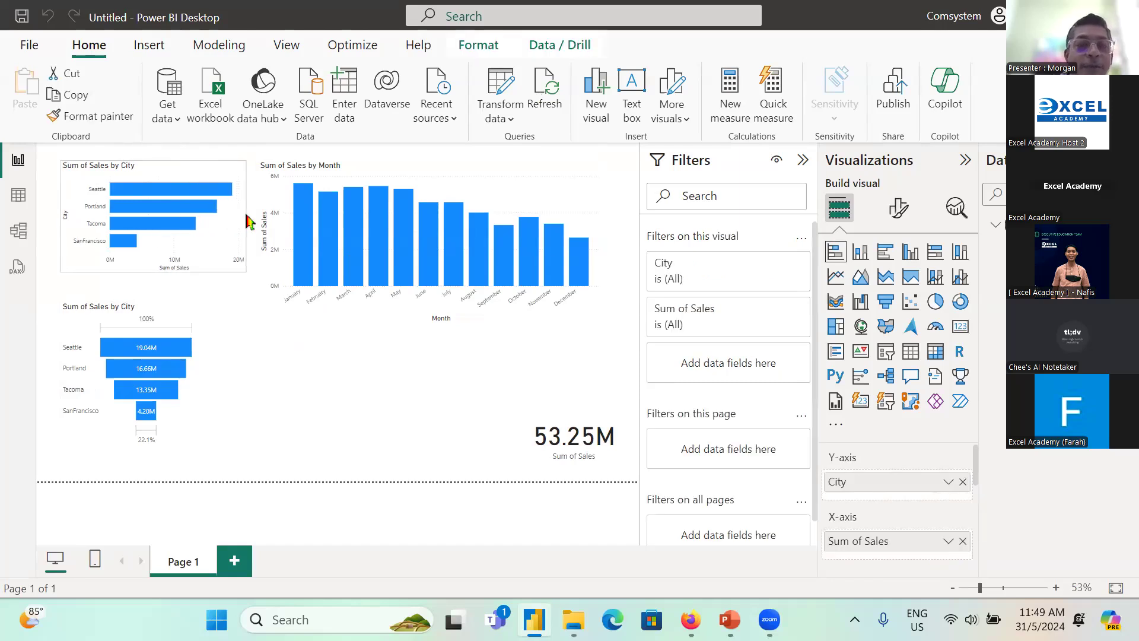
left_click(331, 399)
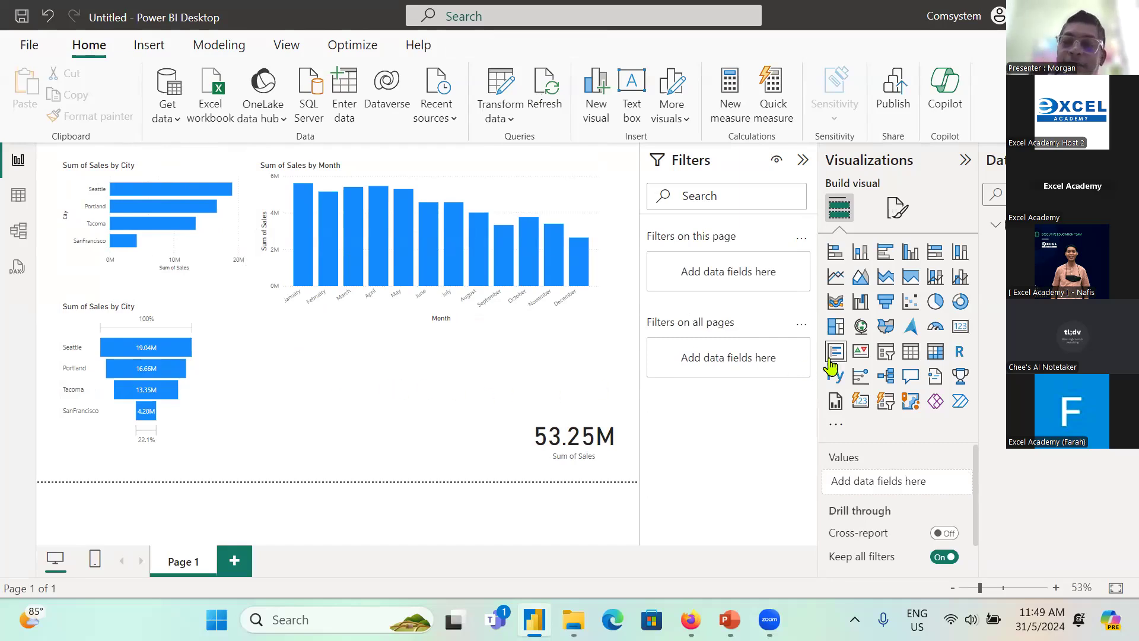
left_click(576, 178)
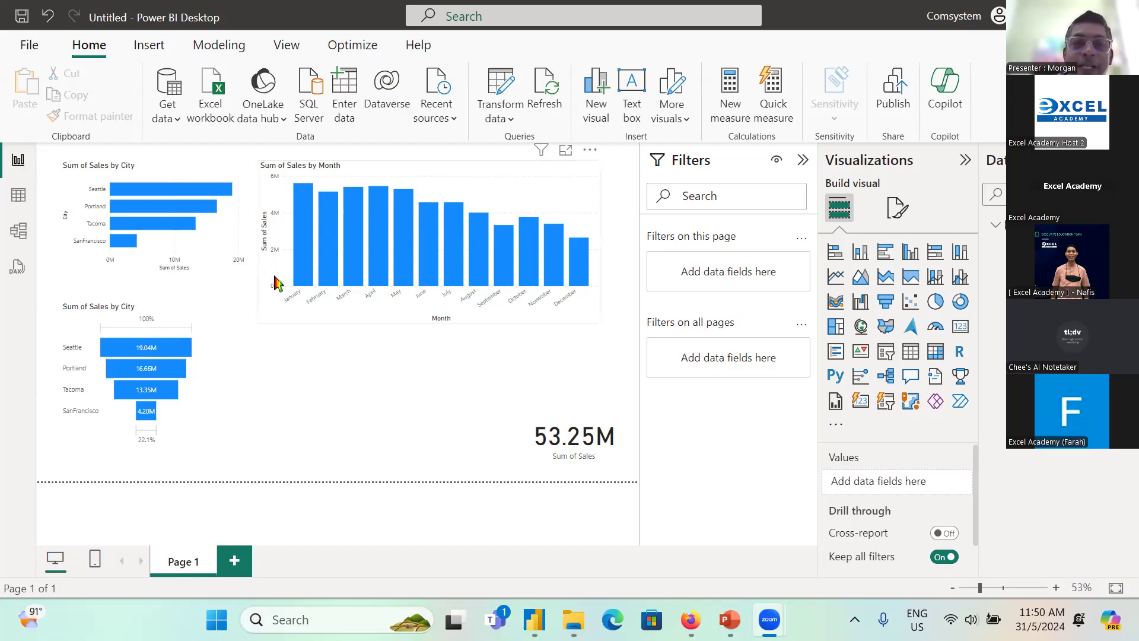
Step: Switch to File Explorer and select the SanFrancisco file in the Report folder
left_click(573, 619)
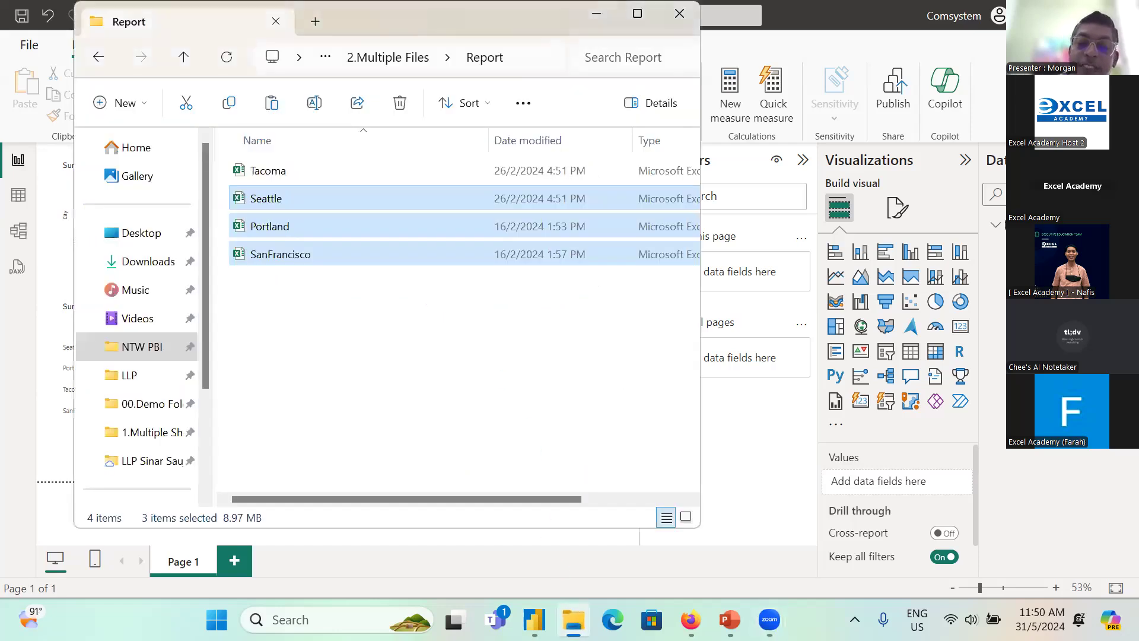
left_click(313, 254)
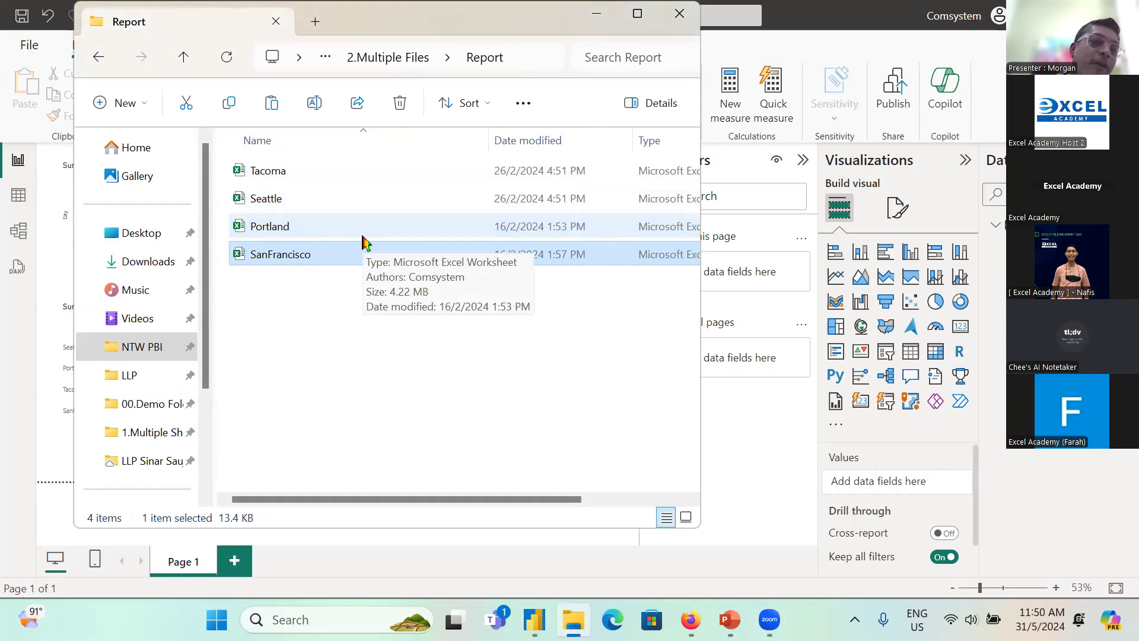
left_click(291, 225)
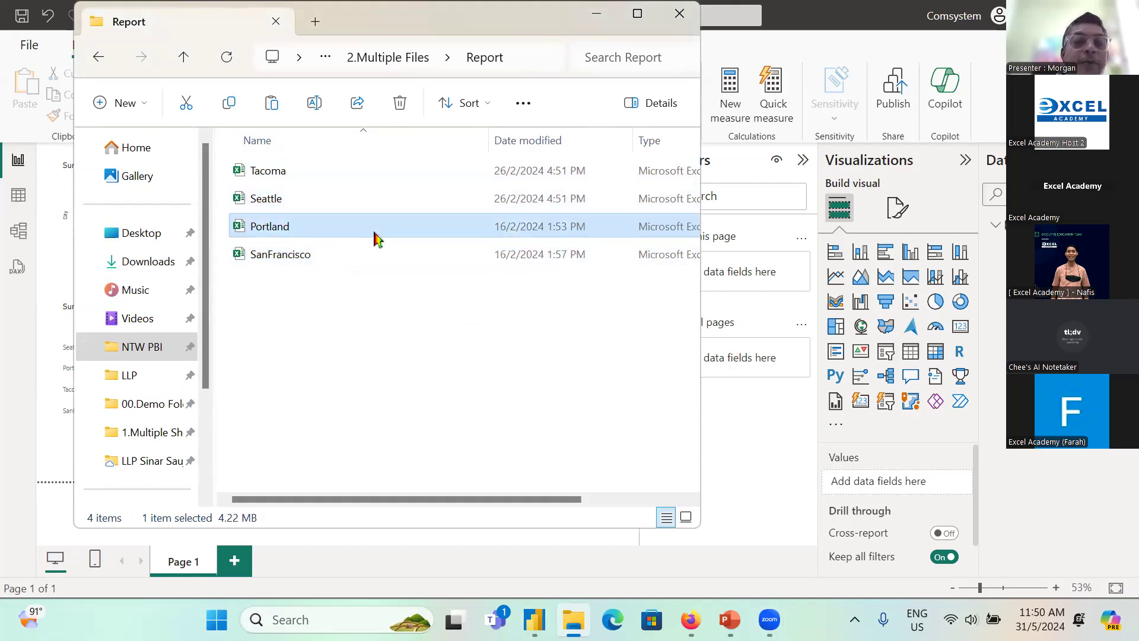
left_click(368, 252, "ctrl")
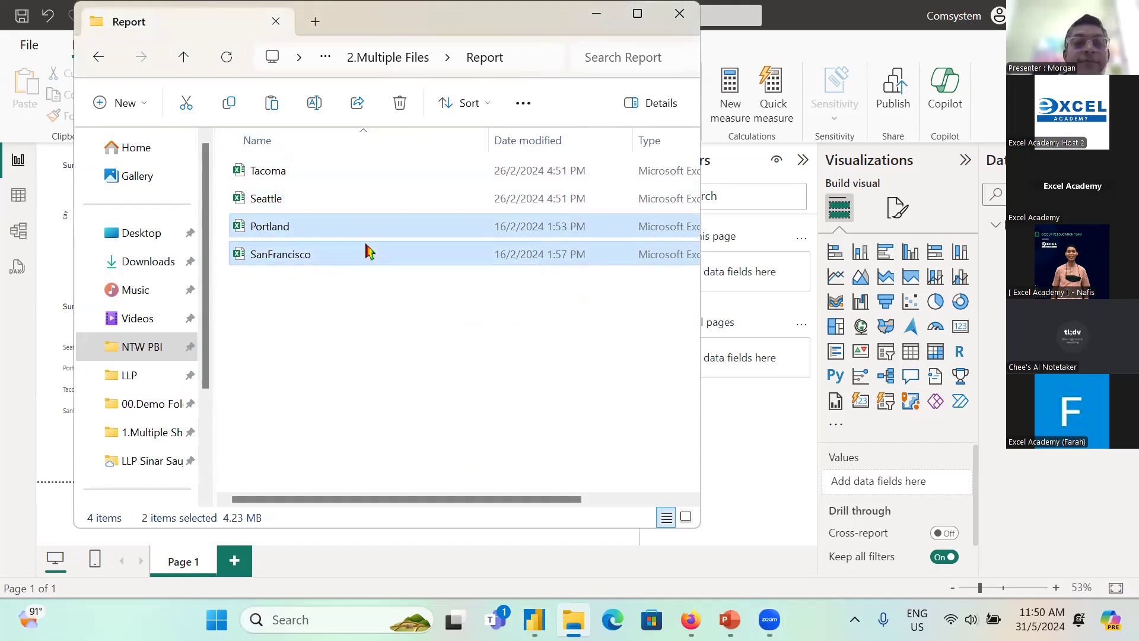
left_click(279, 174)
left_click(272, 200)
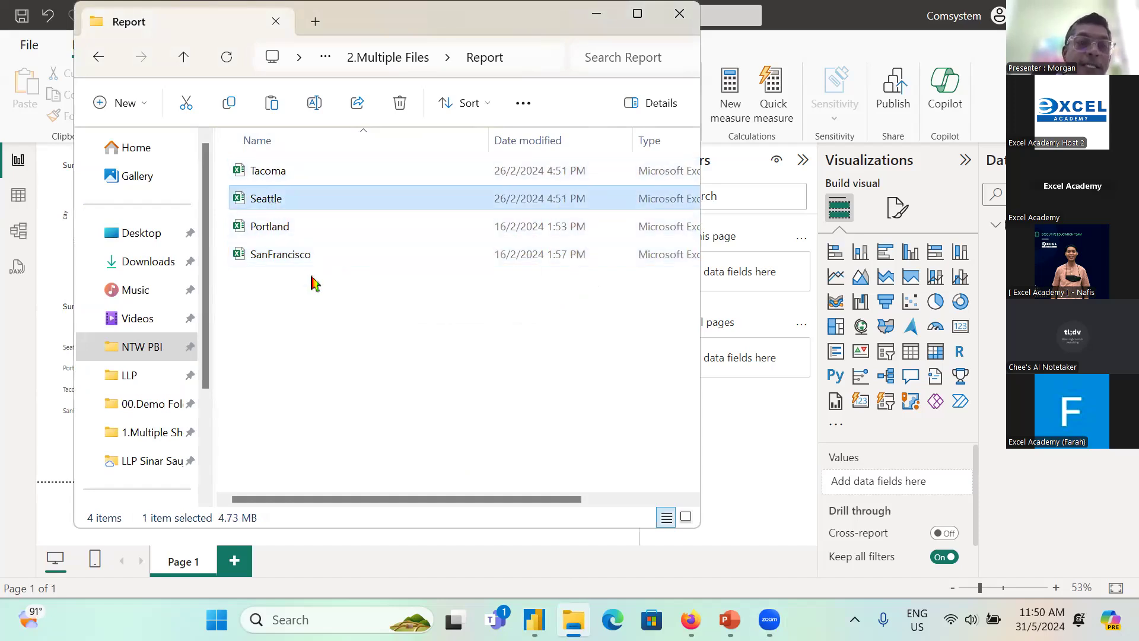
left_click(293, 226)
left_click(296, 256)
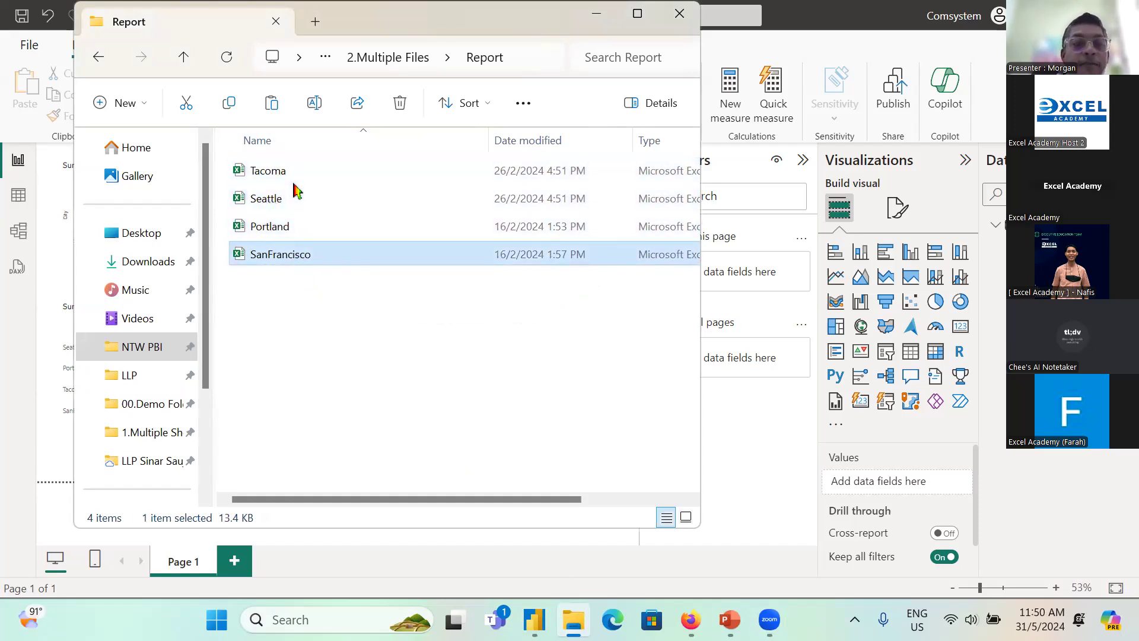
Step: Move the Tacoma and Seattle files out of the Report folder and reopen that folder
left_click(296, 178)
key("shift+Down")
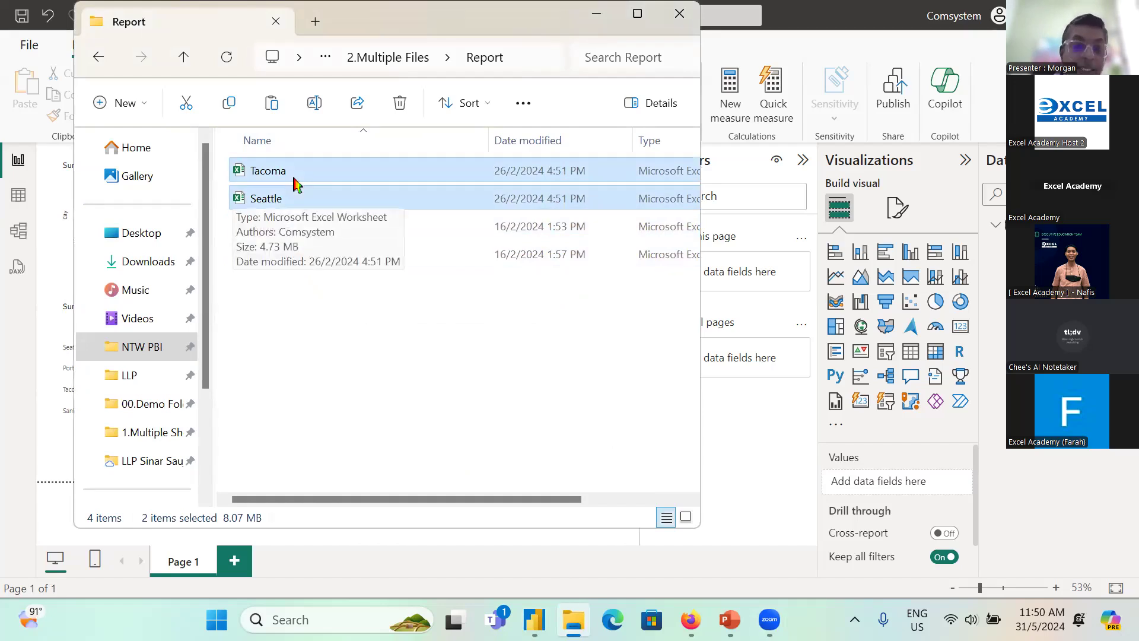
left_click(389, 57)
key("ctrl+v")
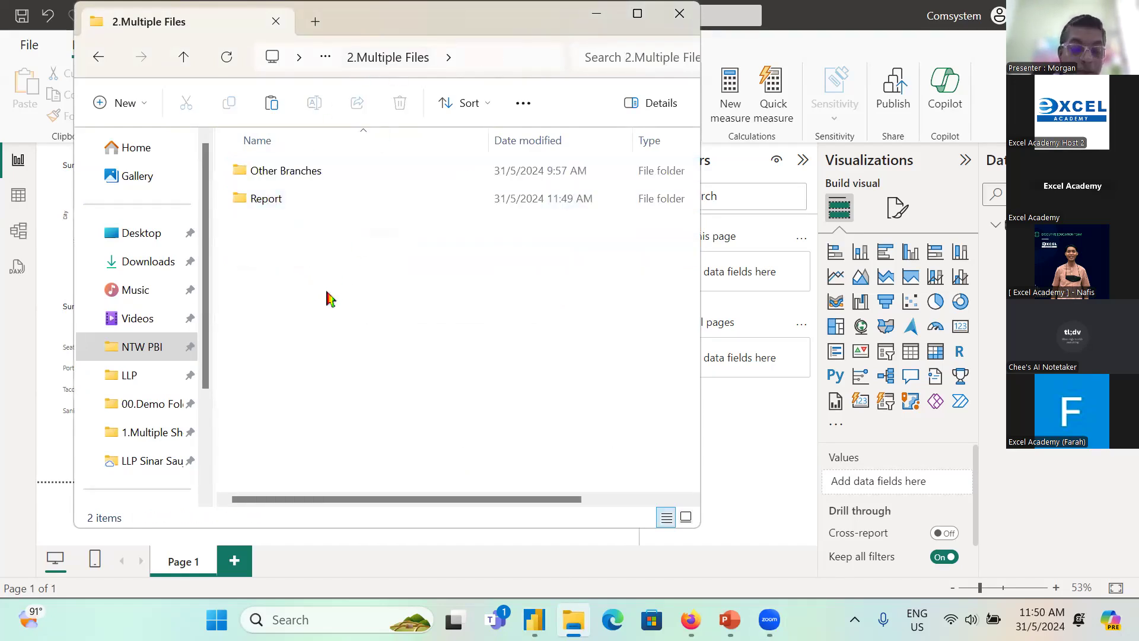
double_click(268, 198)
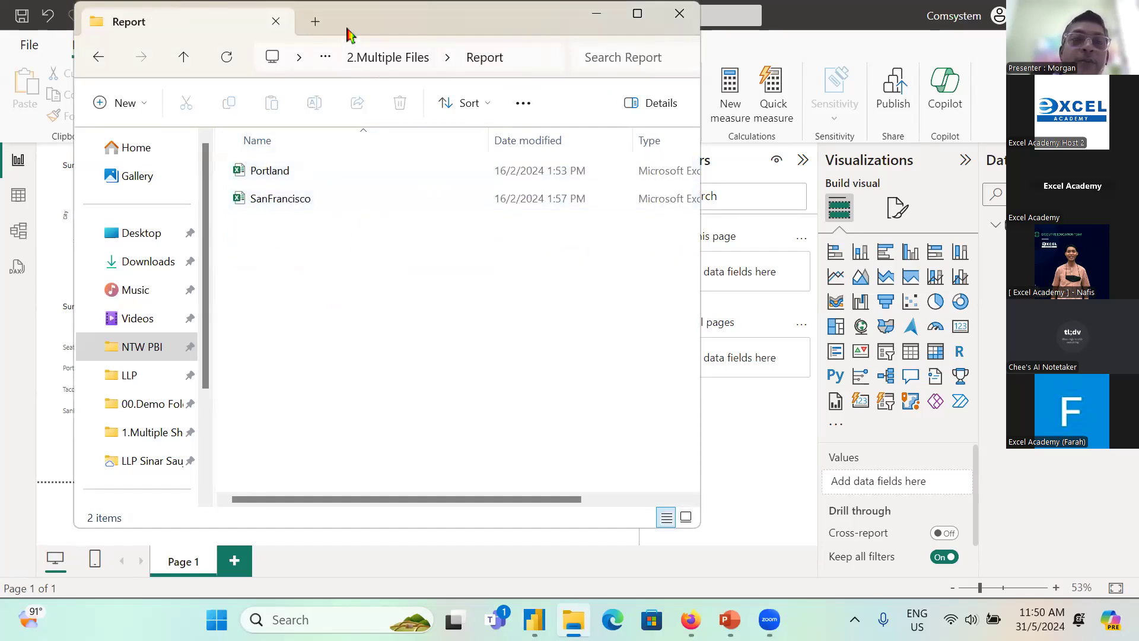
Step: Switch back to Power BI Desktop and refresh the report data from the reduced Report folder
left_click_drag(346, 31, 356, 104)
left_click(689, 86)
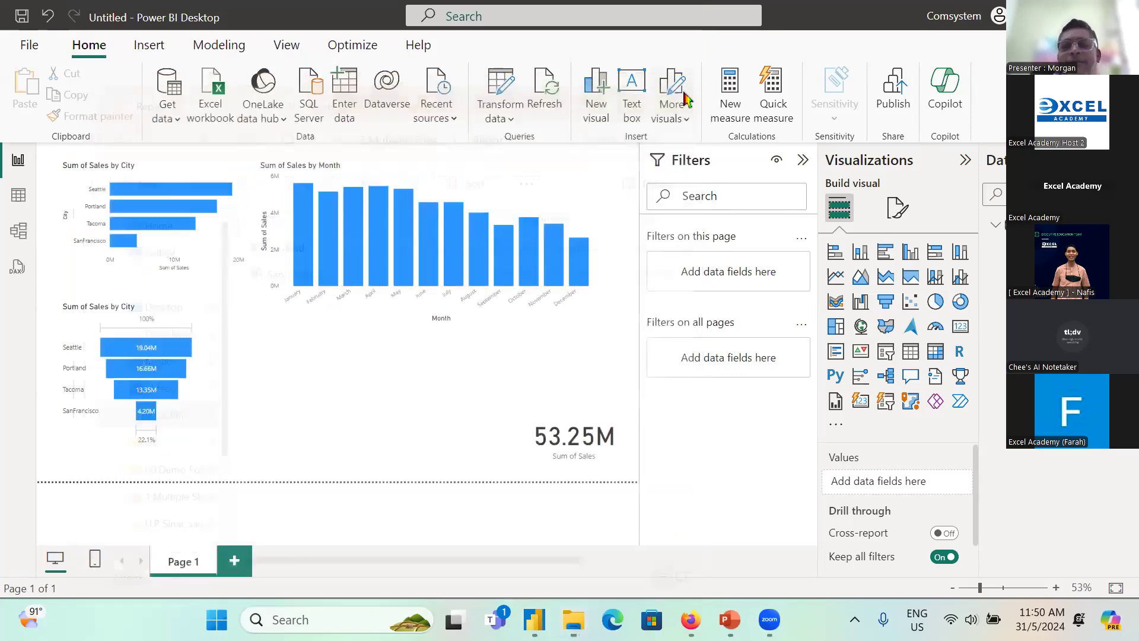
left_click(544, 92)
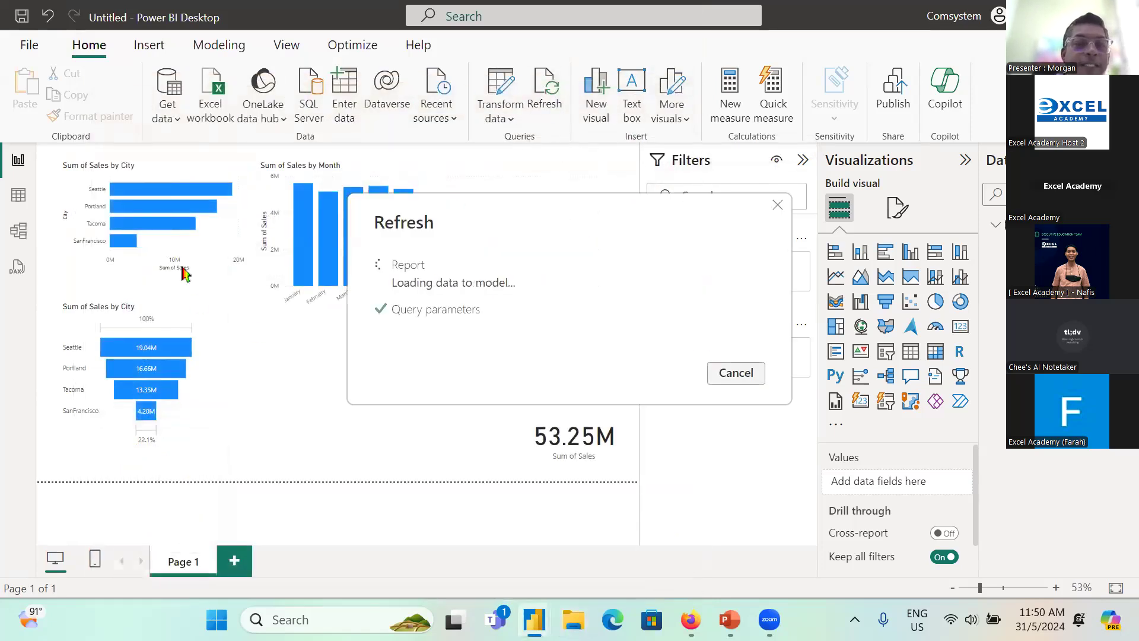
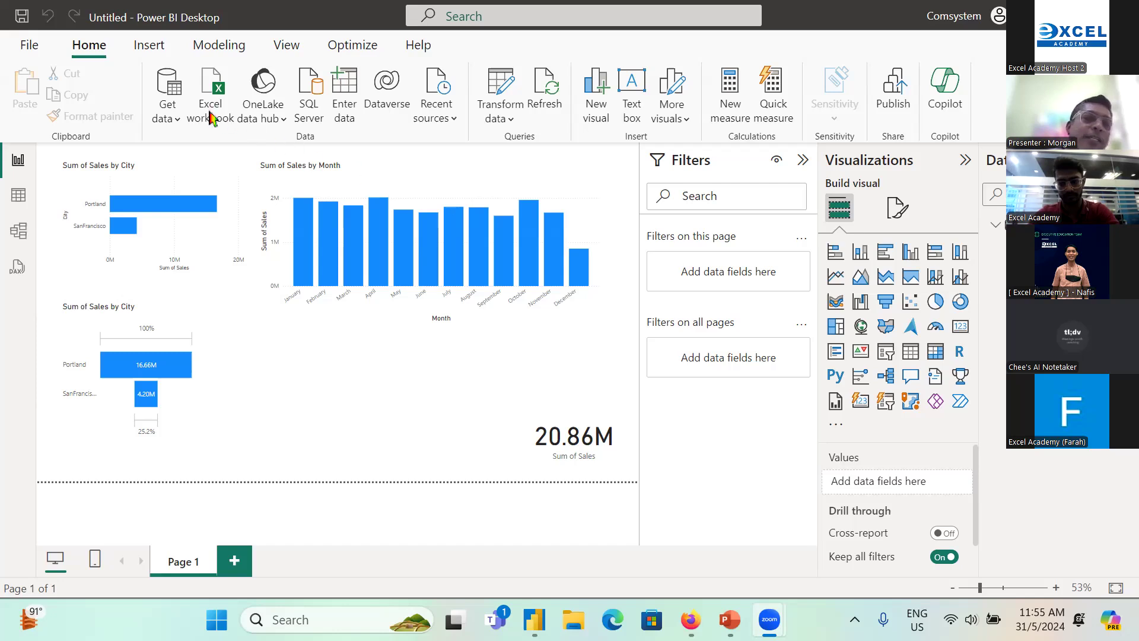
Step: Examine the full list of data source connectors, highlight Azure SQL database, and close the list without connecting
left_click(170, 114)
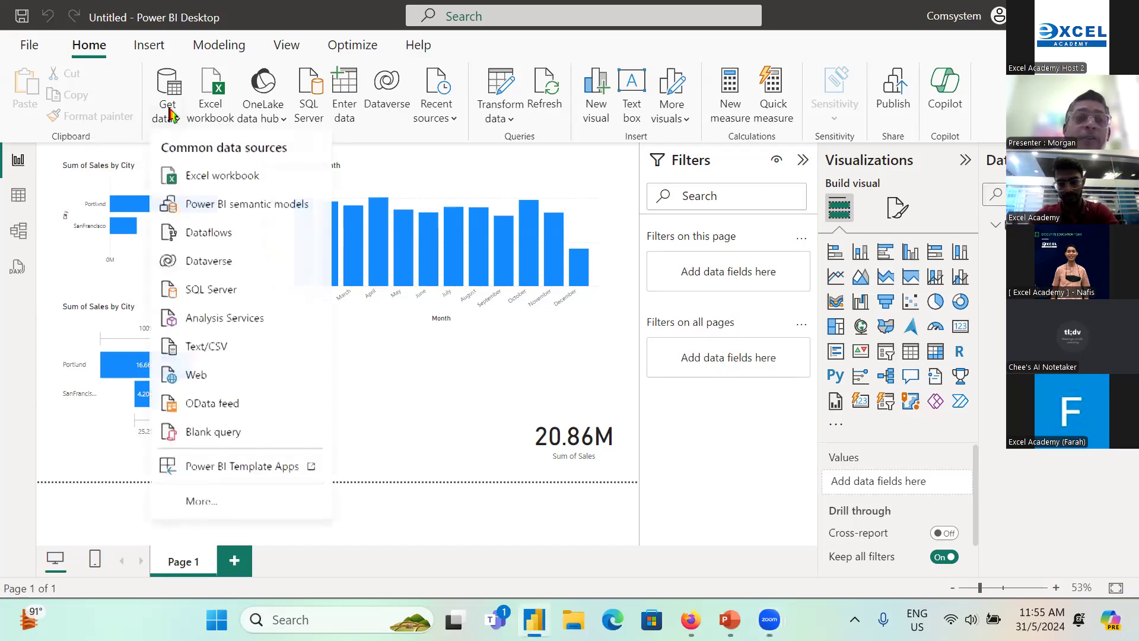
left_click(228, 510)
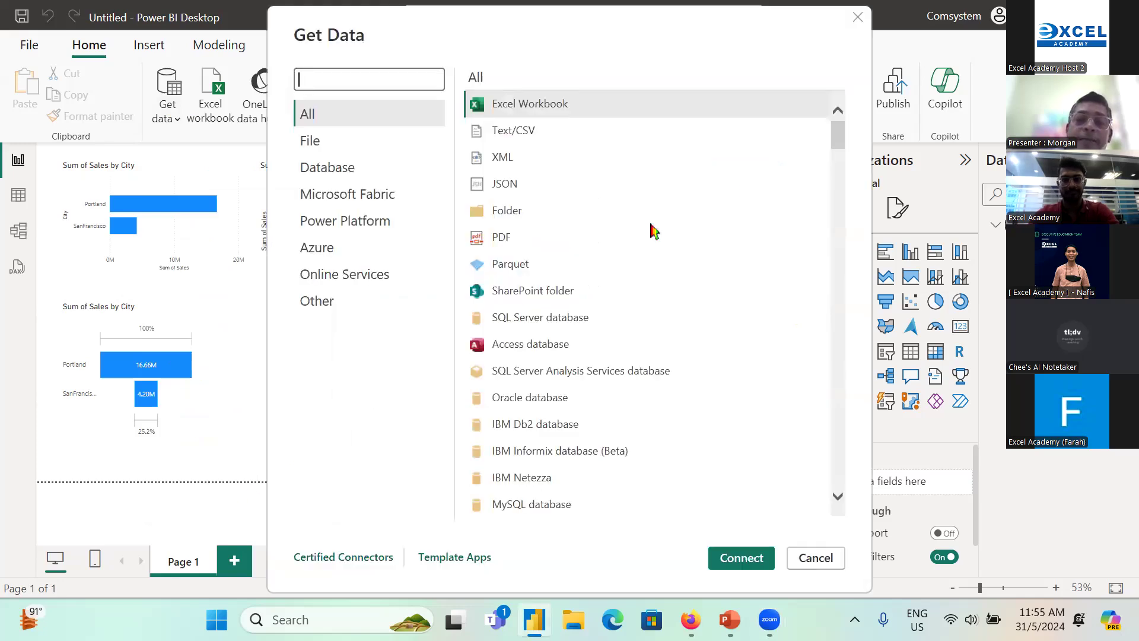
scroll(653, 229, "down", 4)
scroll(659, 273, "down", 6)
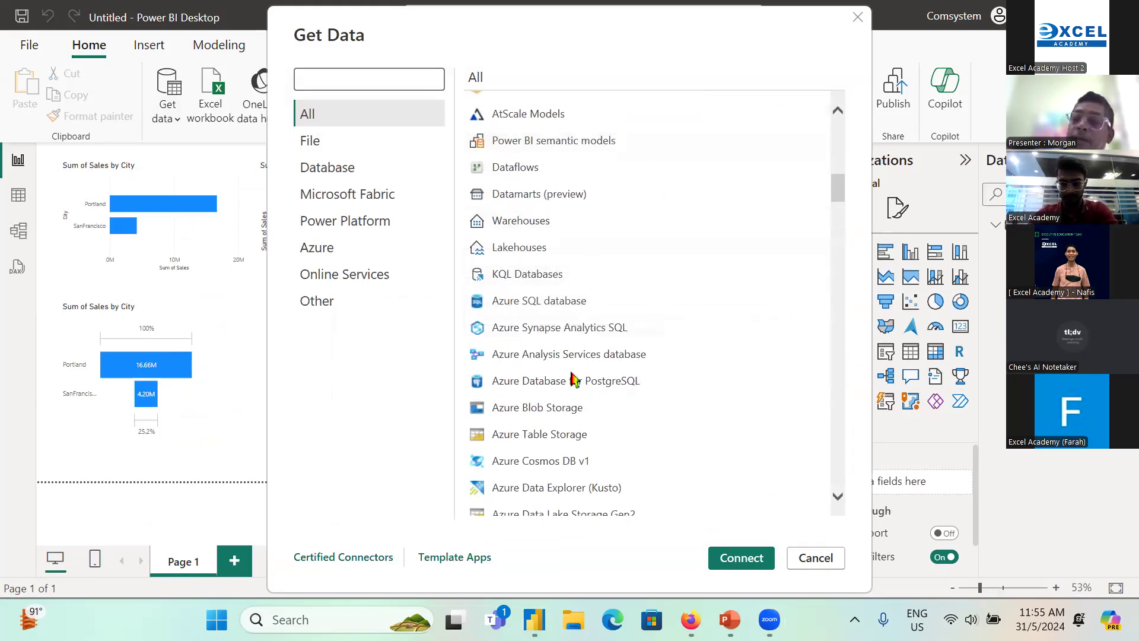
scroll(593, 463, "down", 2)
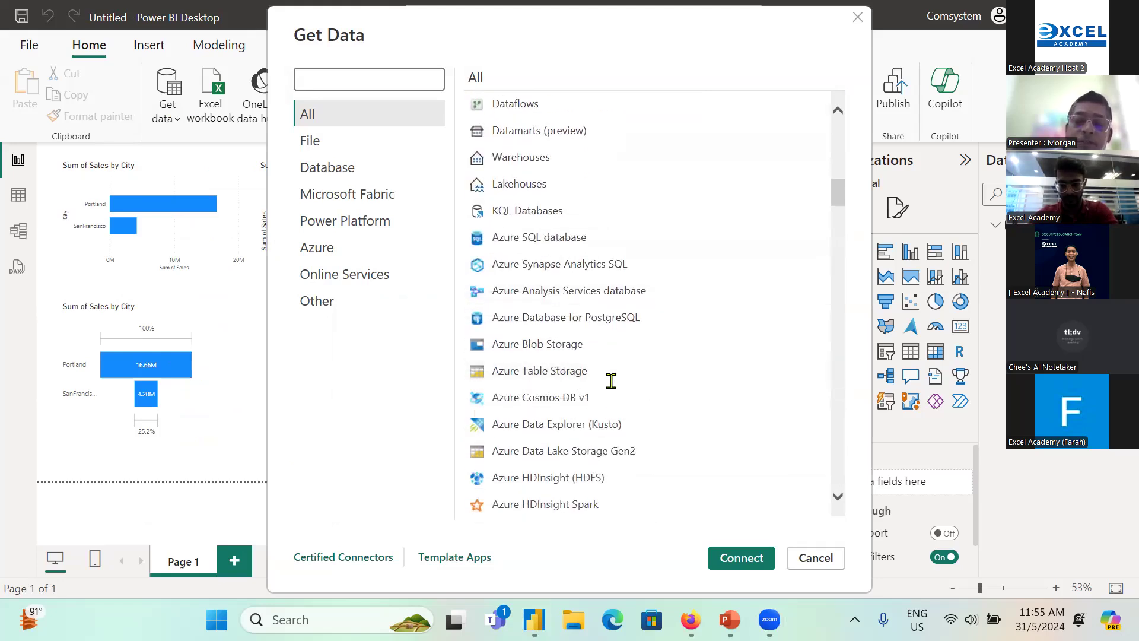
scroll(579, 350, "down", 2)
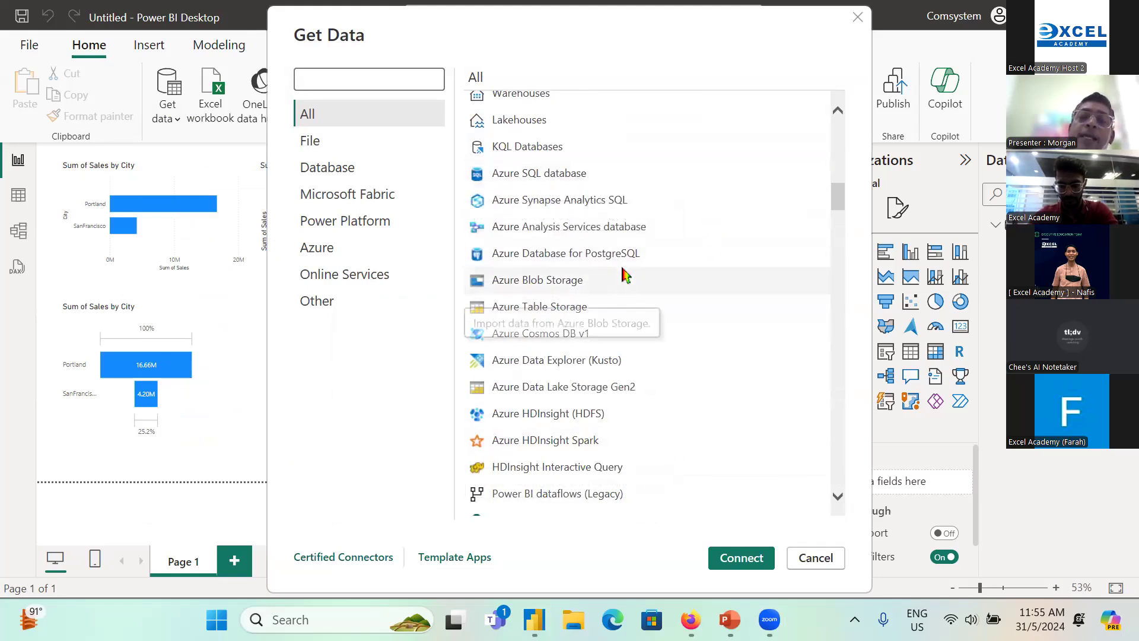
left_click(578, 177)
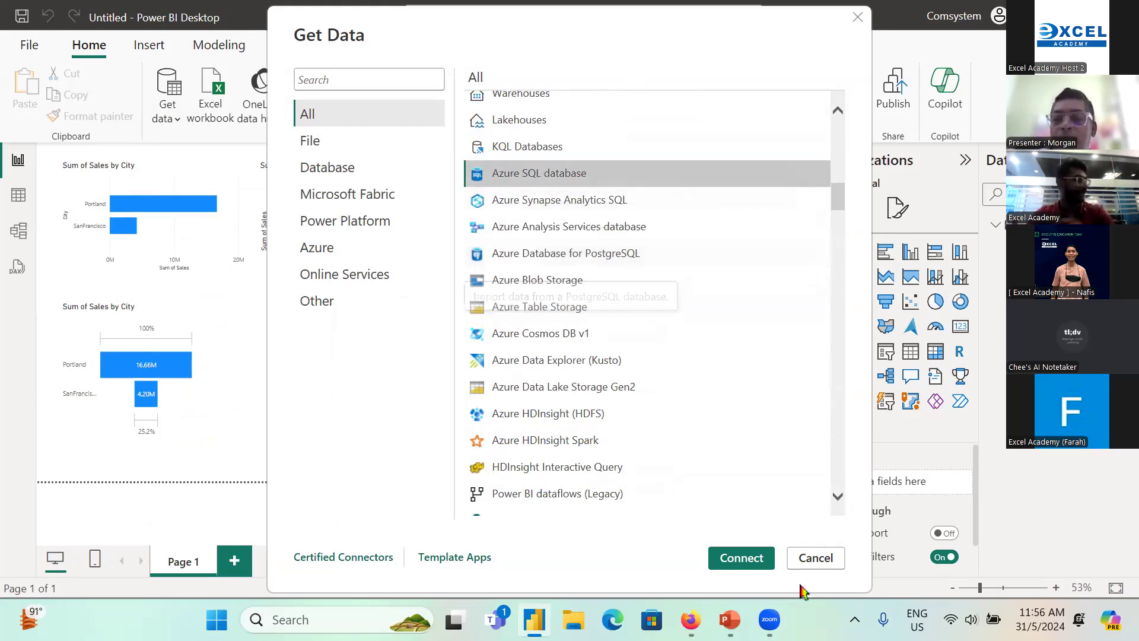
key("Escape")
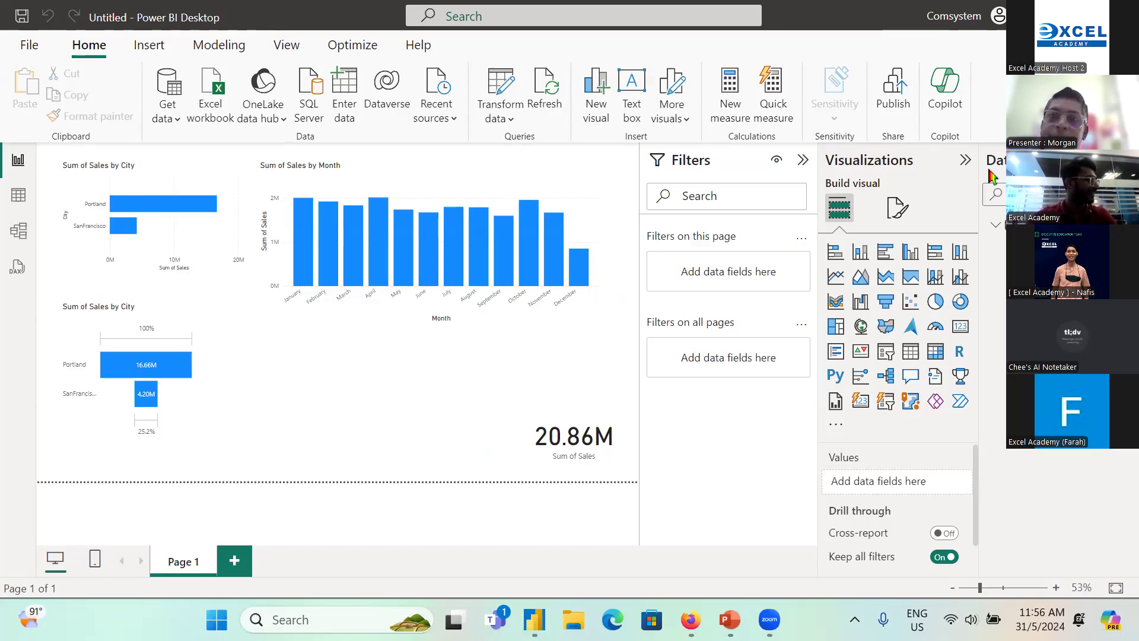
Step: Annotate the frozen screen with the red text "views" in the empty area beside the city funnel chart
key("ctrl+2")
type("t")
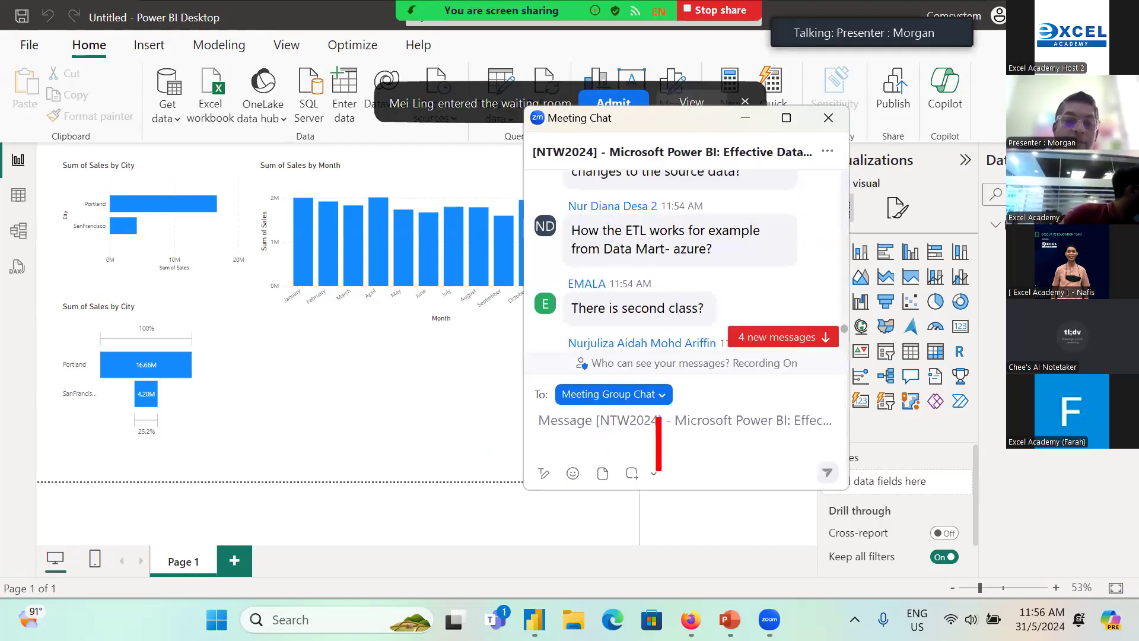
type("view s")
key("Escape")
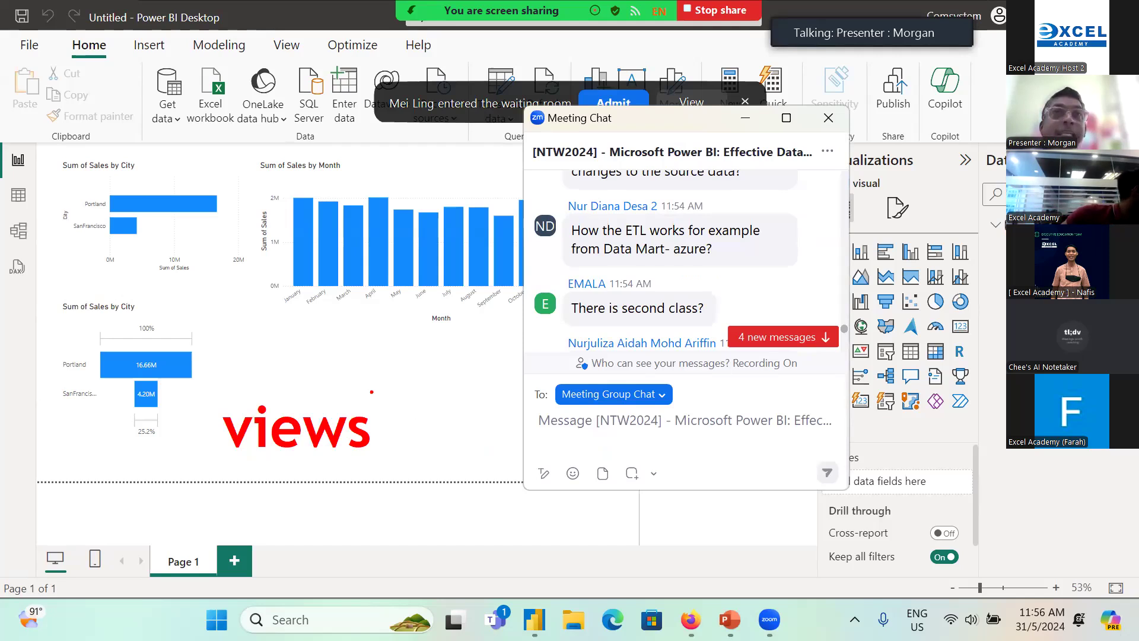
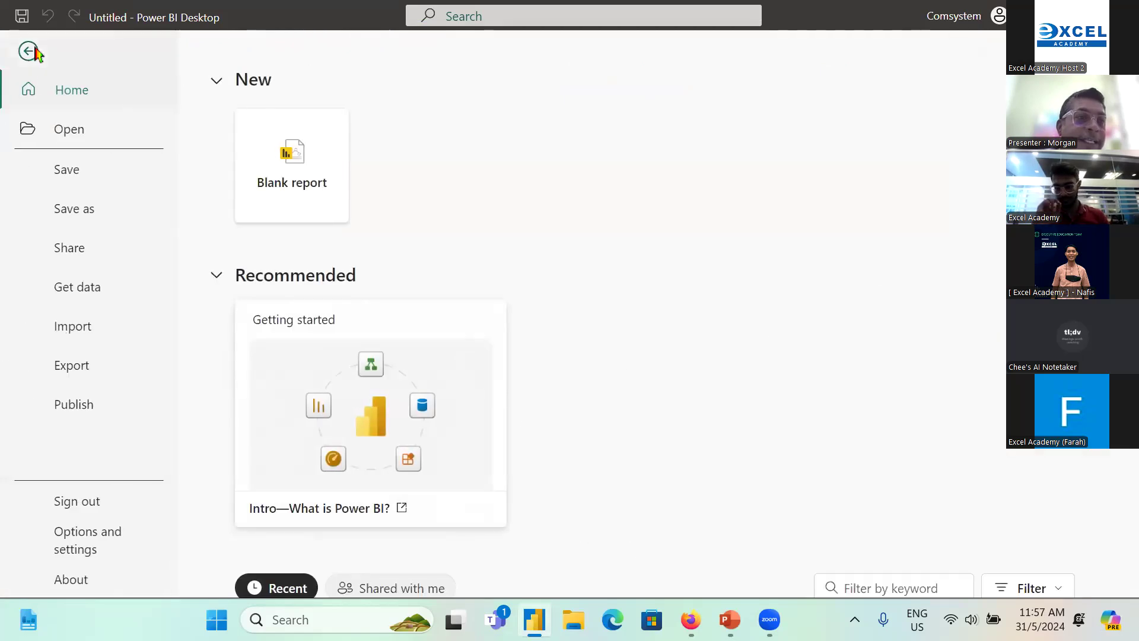
Step: Save the report as ntwtest.pbix in the Desktop folder, close the report window, and clear the annotations around the saved file
left_click(76, 210)
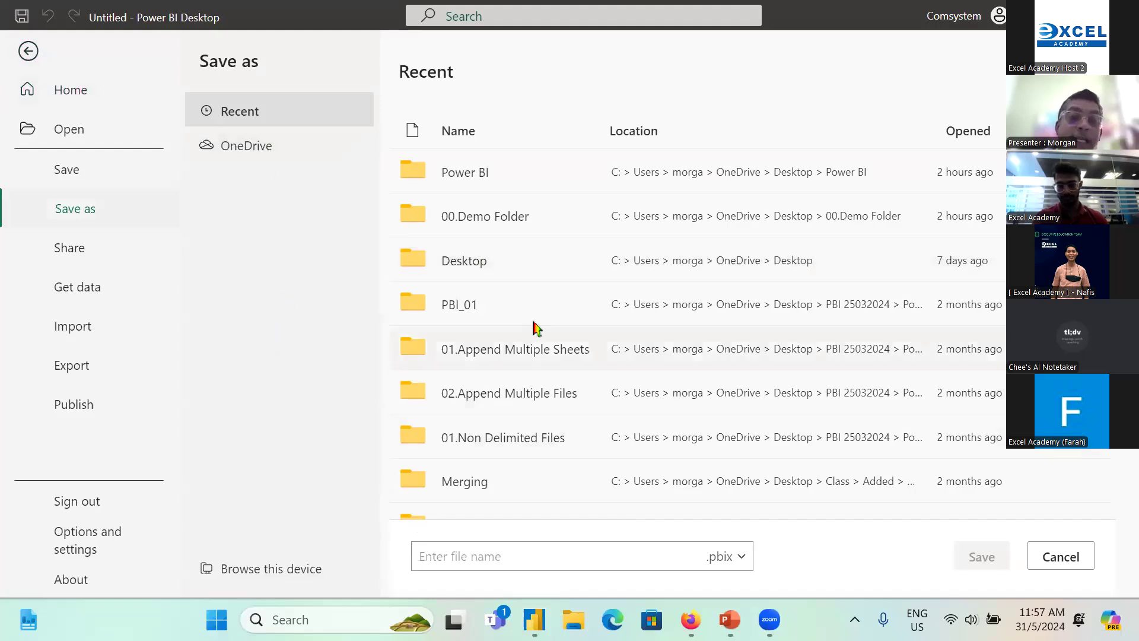
scroll(502, 184, "down", 2)
left_click(597, 556)
type("ntwtest")
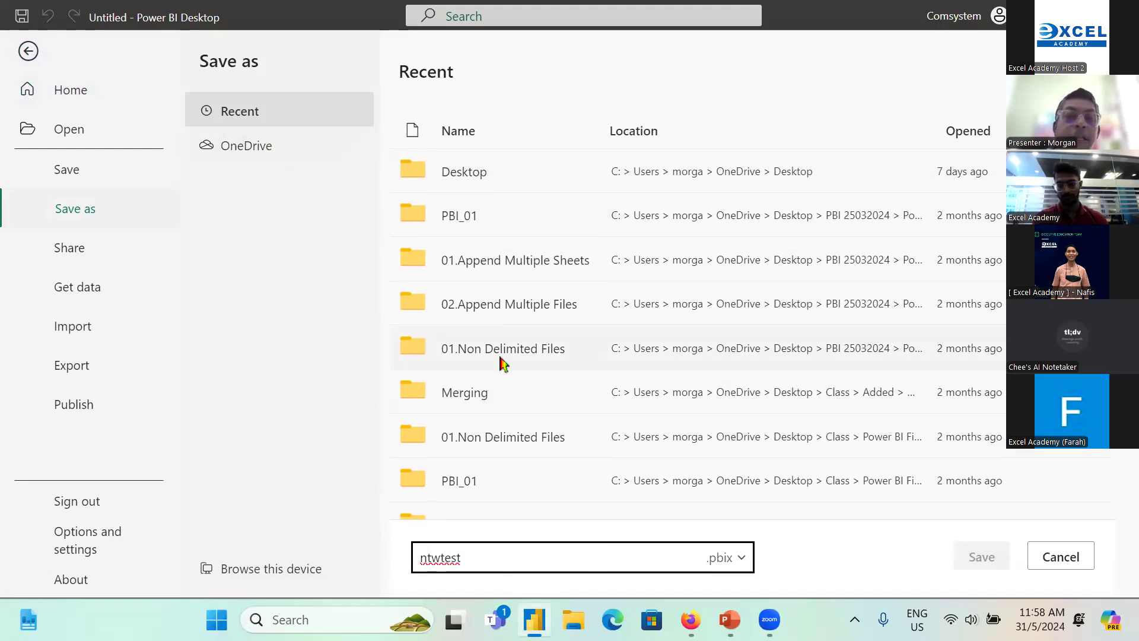
left_click(466, 170)
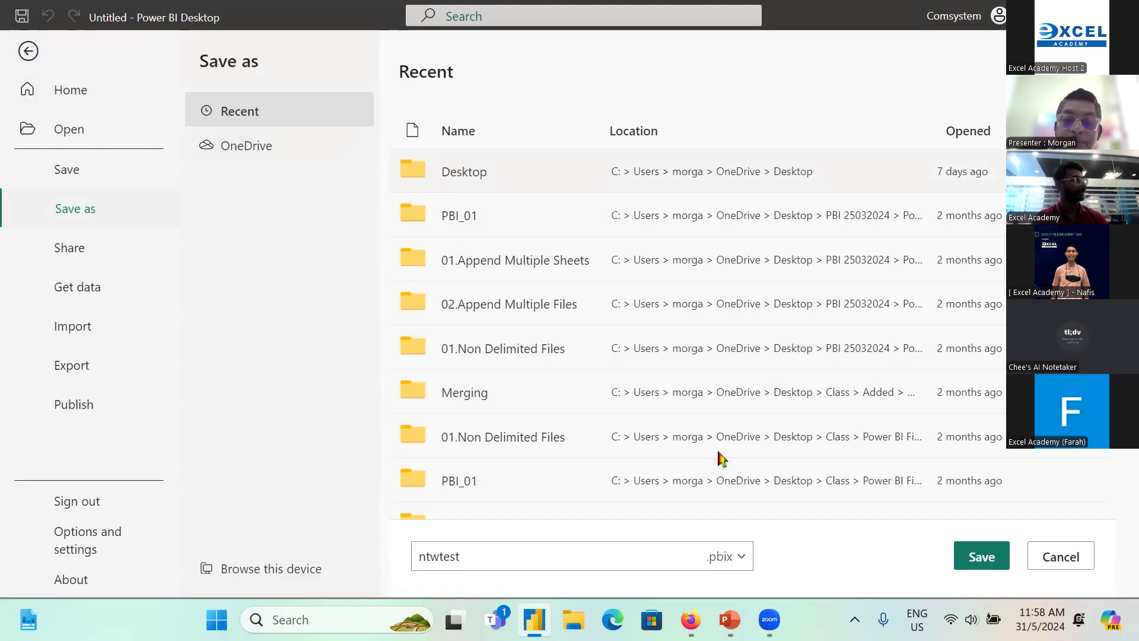
left_click(996, 558)
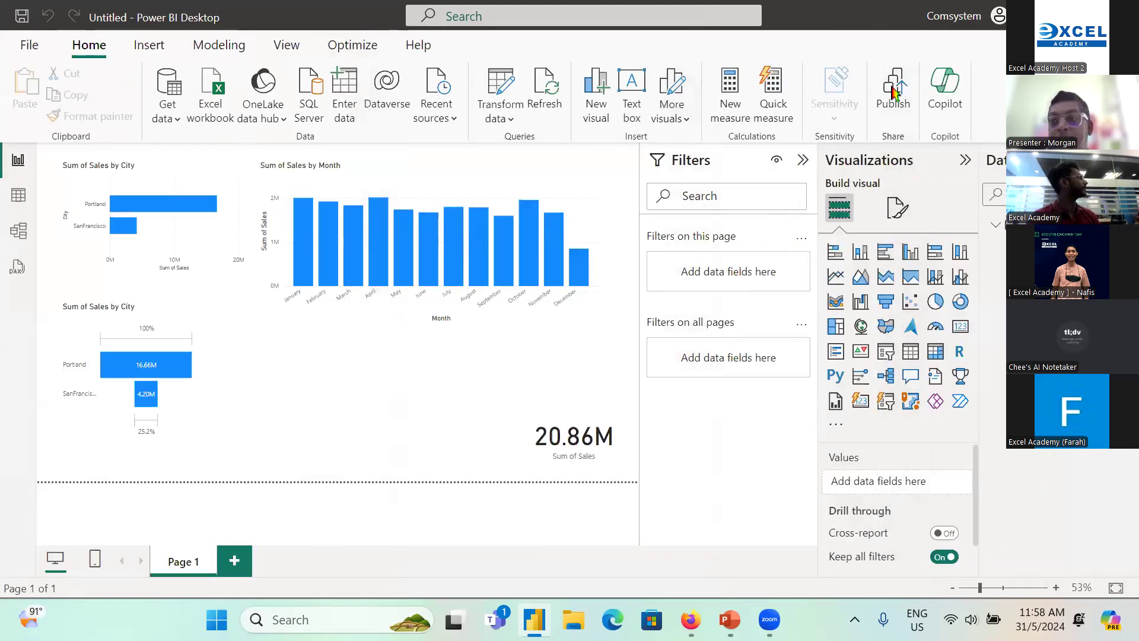
left_click(1123, 16)
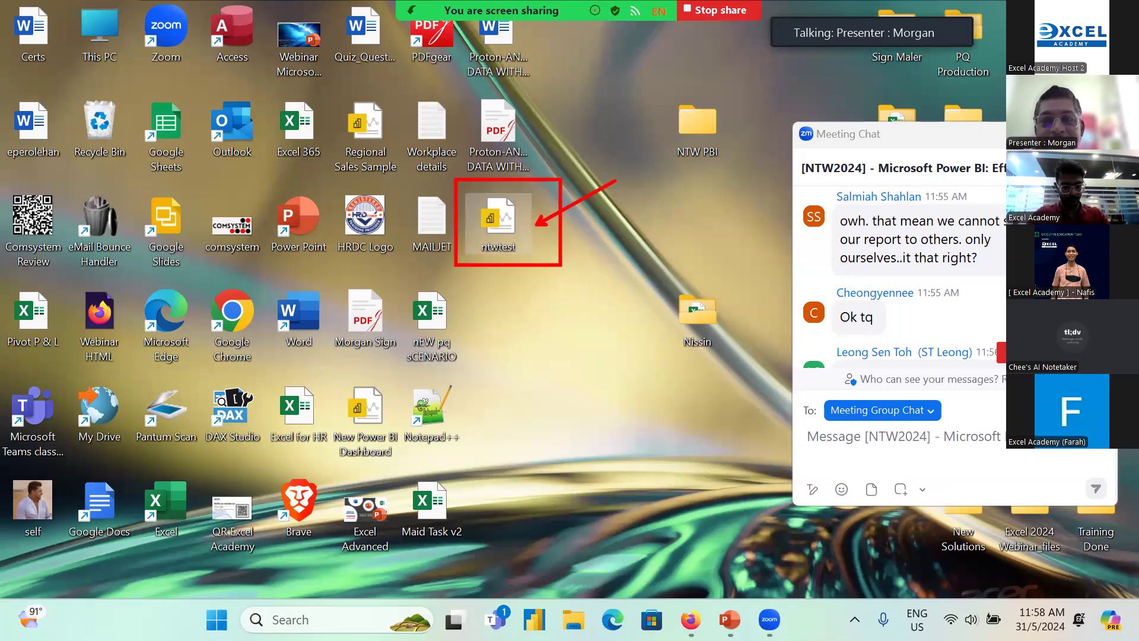
key("Escape")
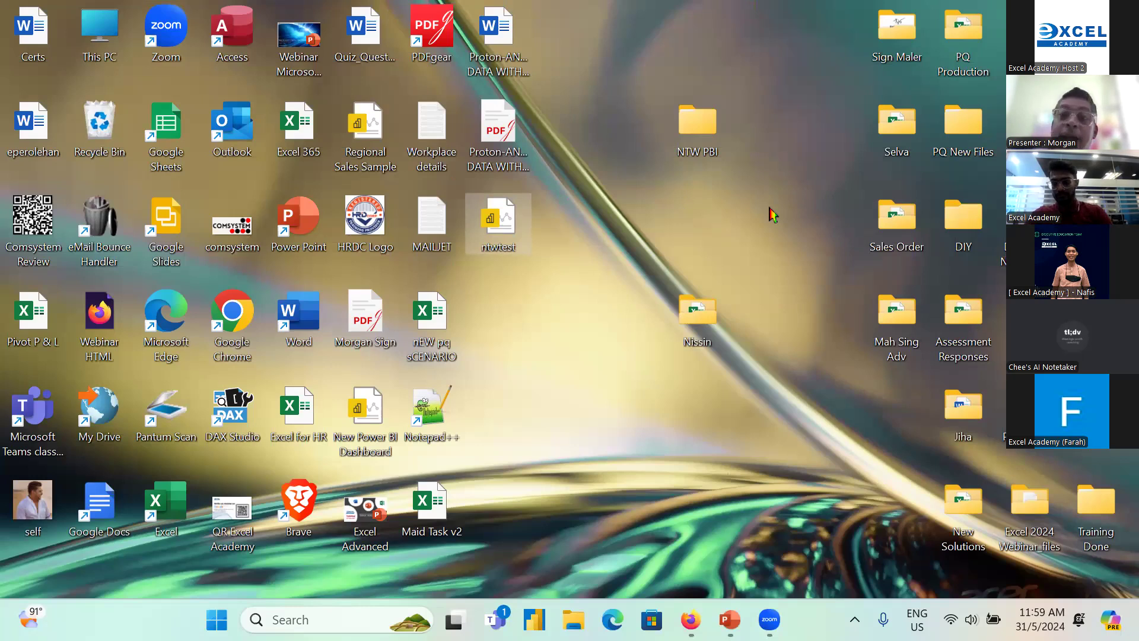
Step: Open the Report folder inside NTW PBI, 2.Multiple Files, and examine the source workbooks it contains
double_click(698, 122)
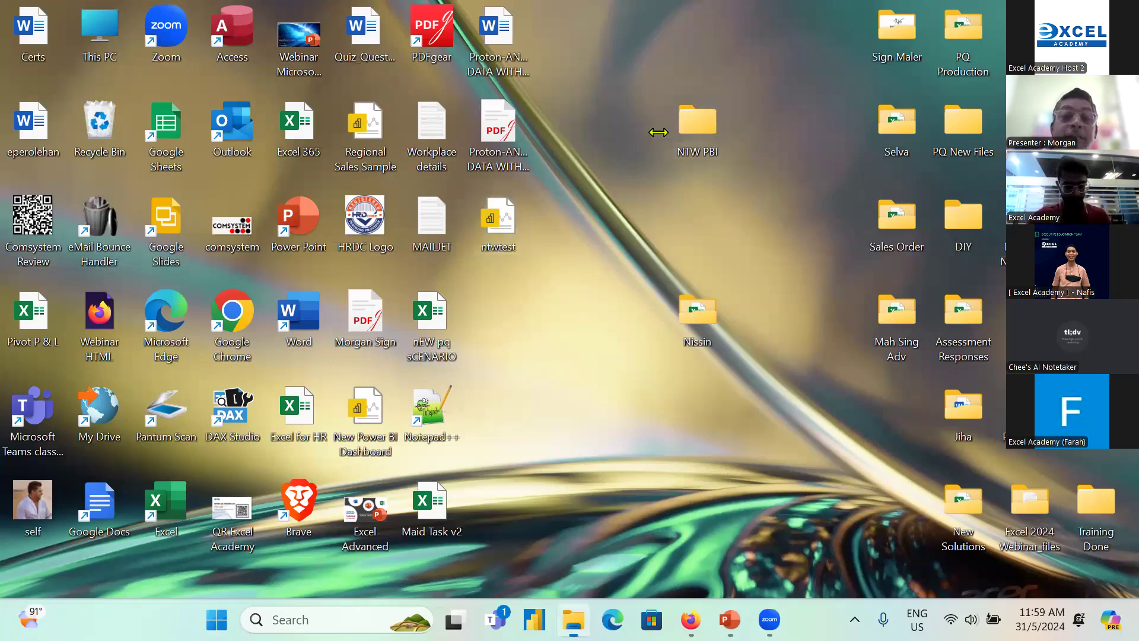
double_click(265, 273)
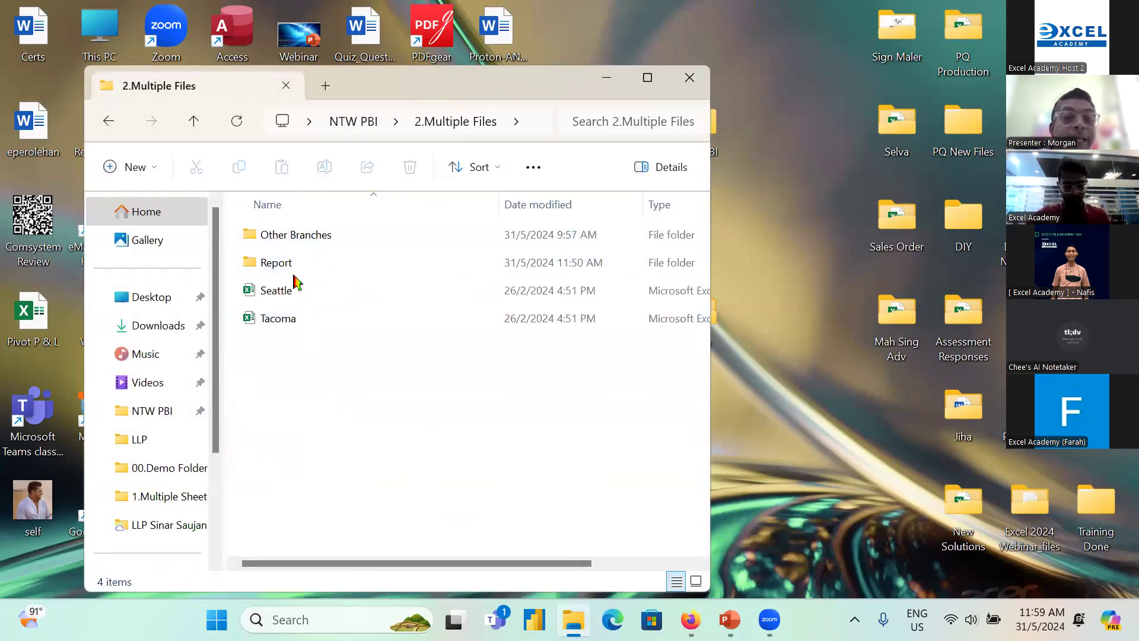
double_click(293, 273)
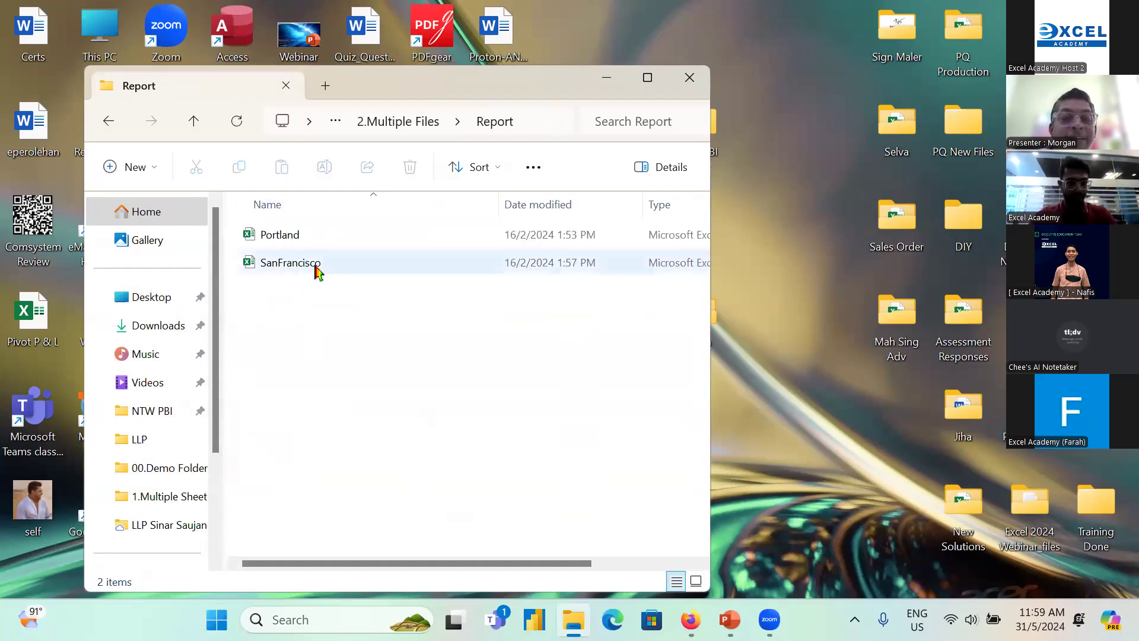
left_click(296, 236)
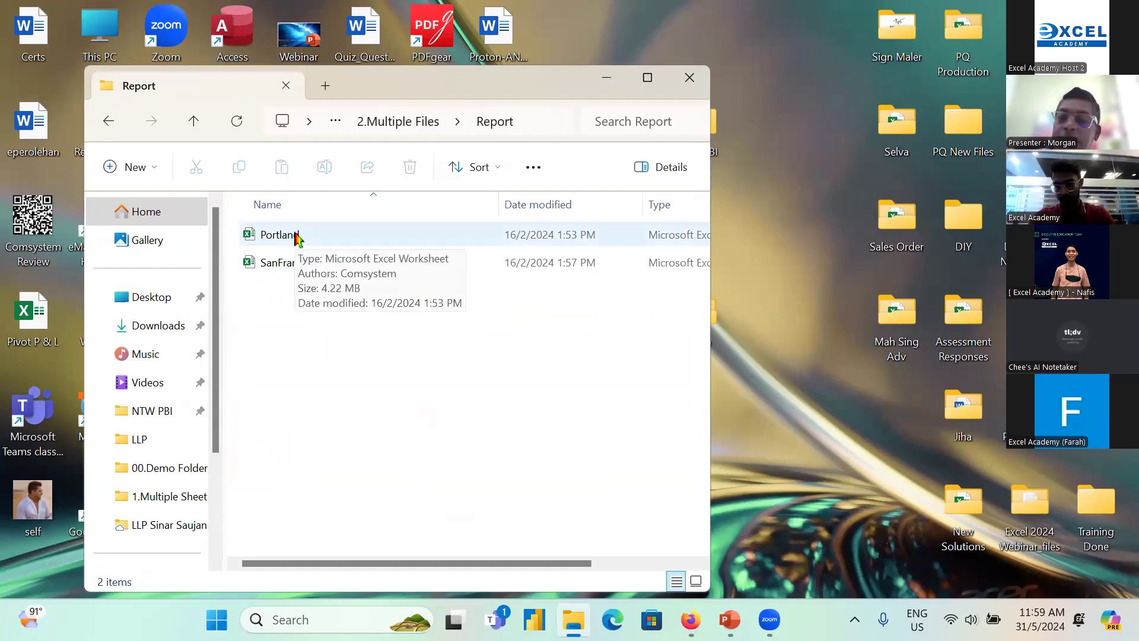
left_click(407, 409)
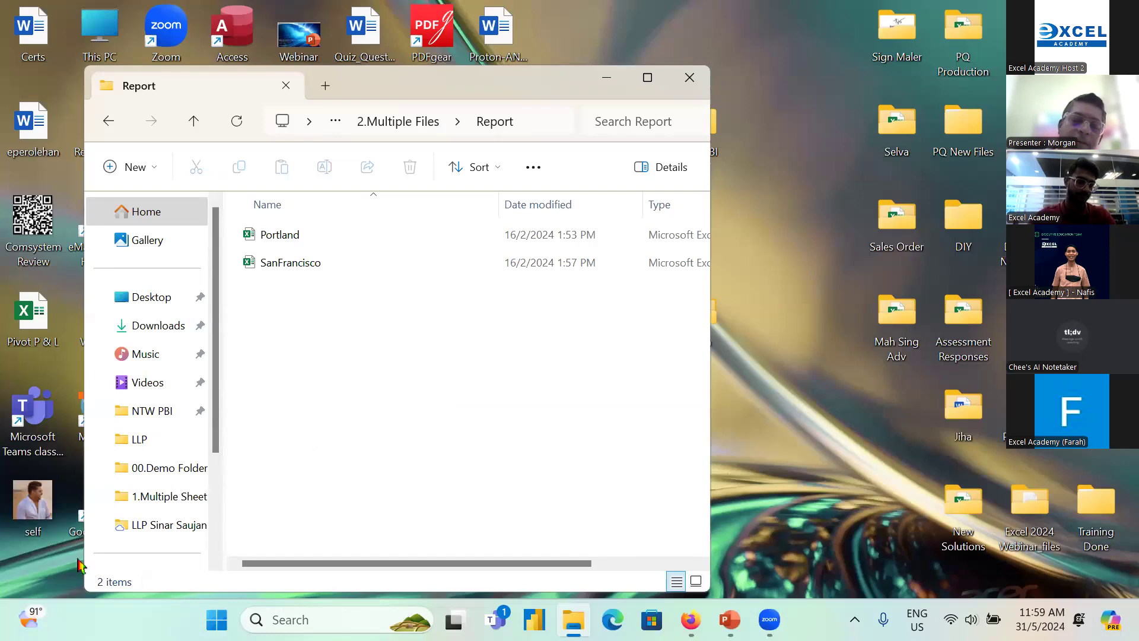
Step: Switch to Power BI Desktop, reopen the recent report ntwtest.pbix, and dismiss the pending query changes notice
left_click(534, 620)
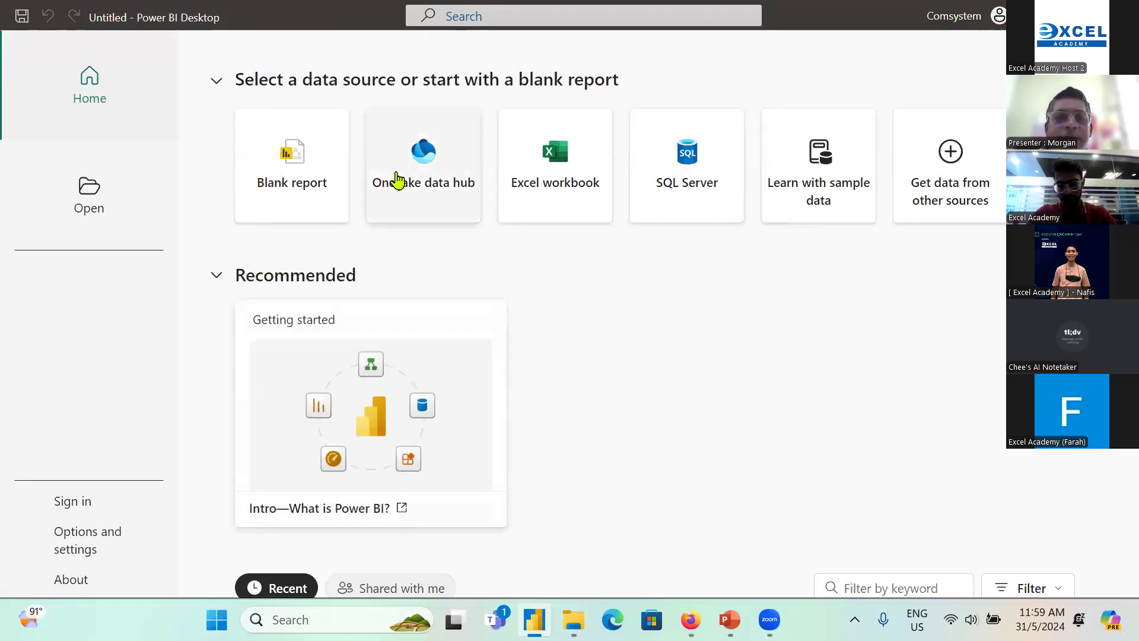
scroll(440, 363, "down", 5)
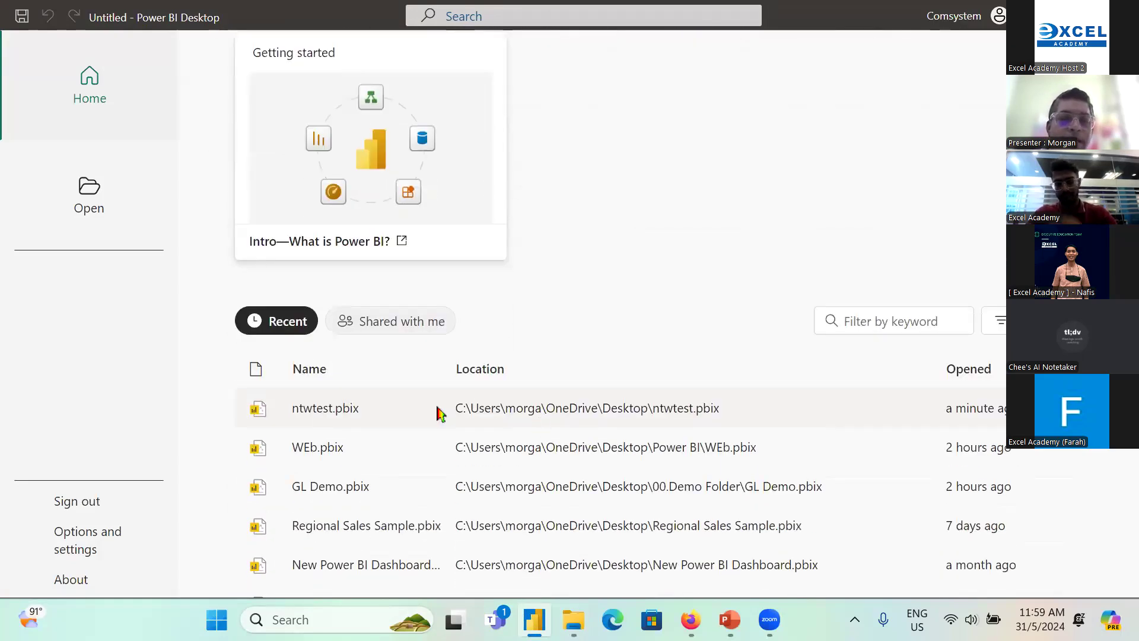
left_click(302, 414)
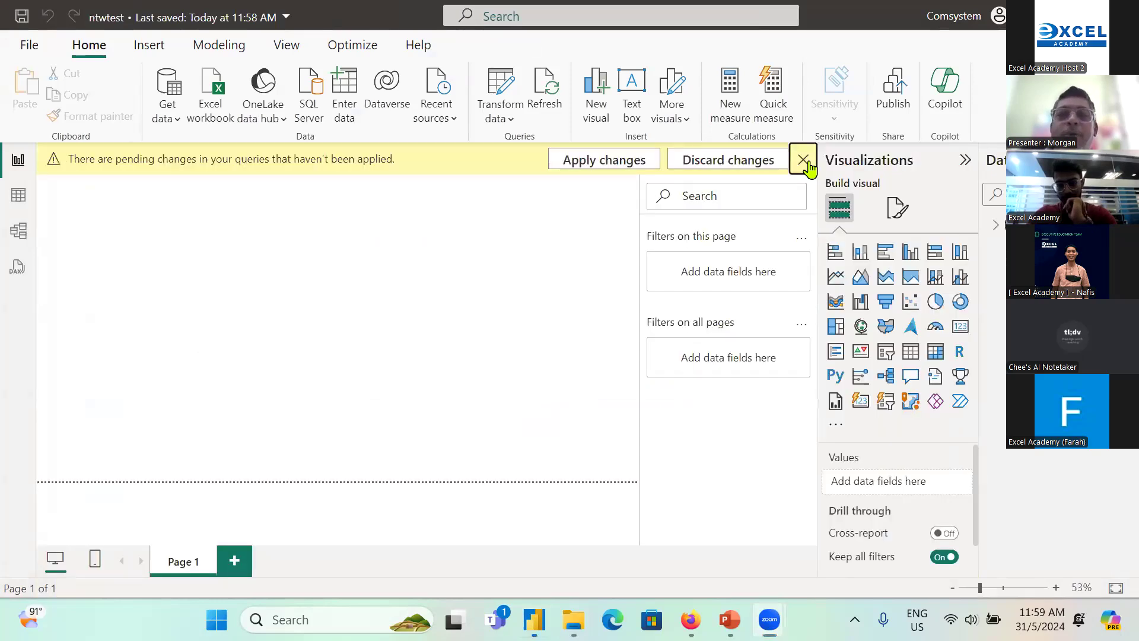
left_click(804, 158)
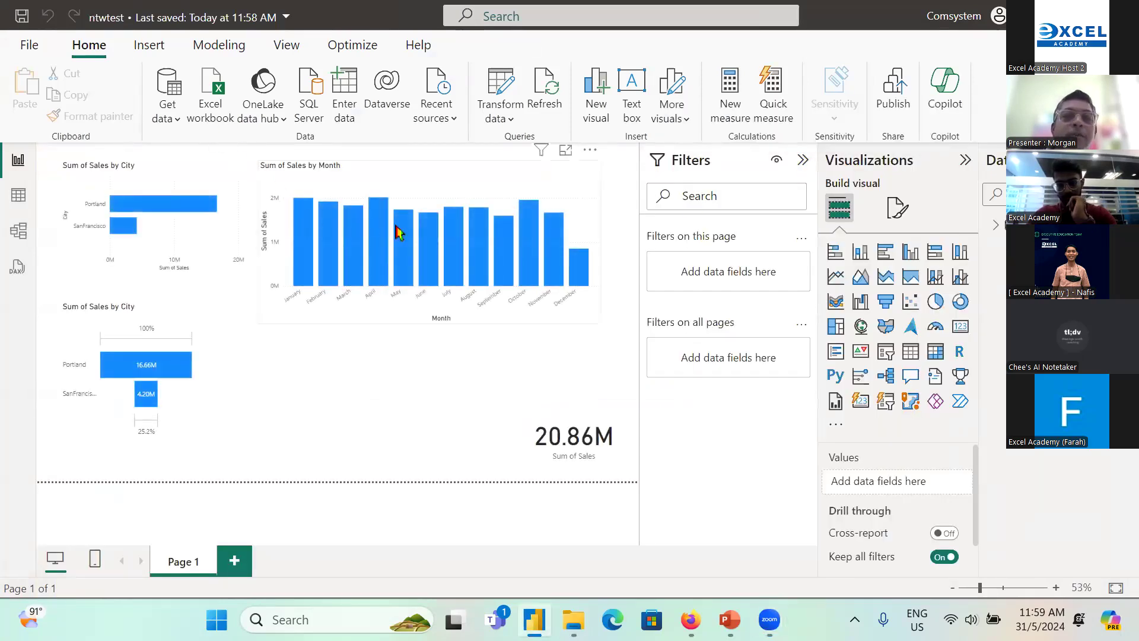
Step: Annotate Change Source in the data source settings, then confirm the source folder path ending in NTW PBI\2.Multiple Files\Report and close the settings
left_click(494, 120)
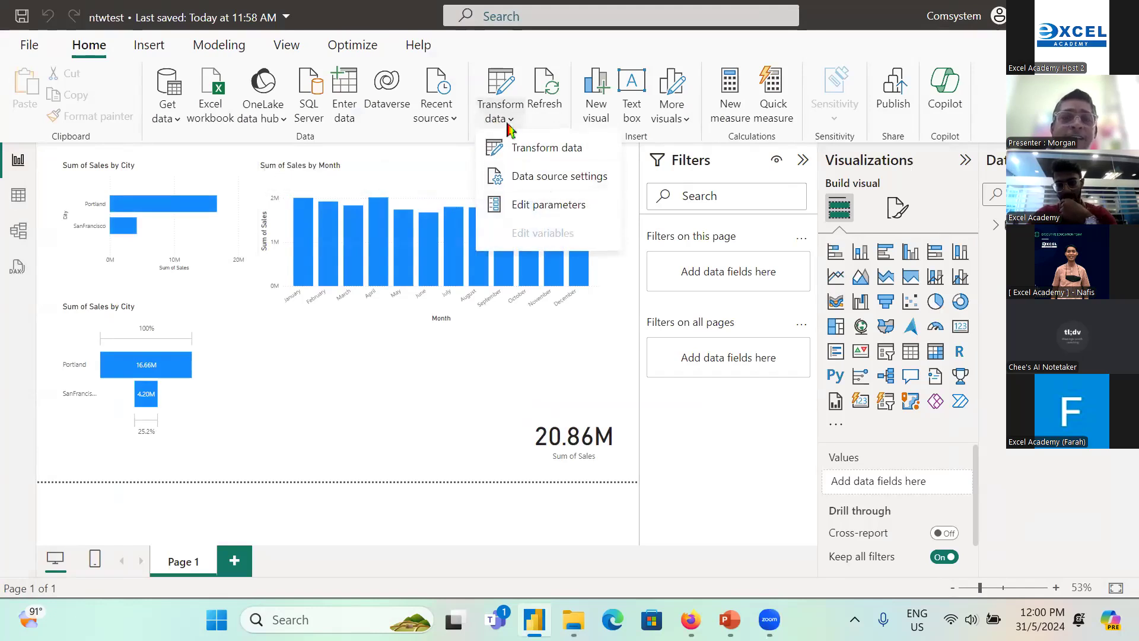
left_click(564, 183)
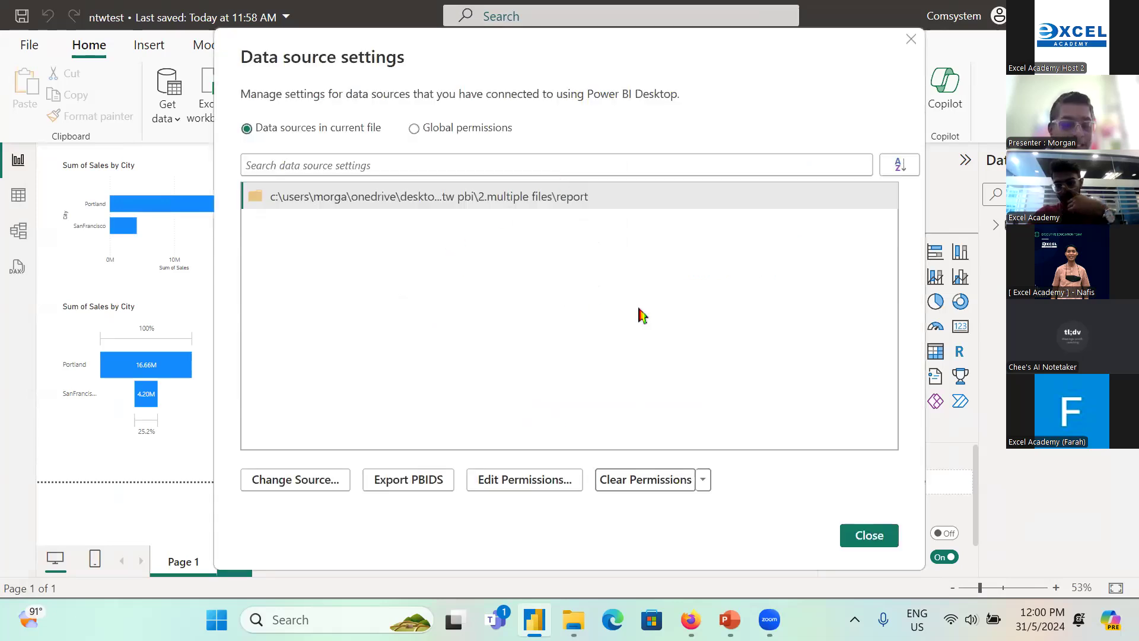
left_click_drag(406, 338, 314, 464)
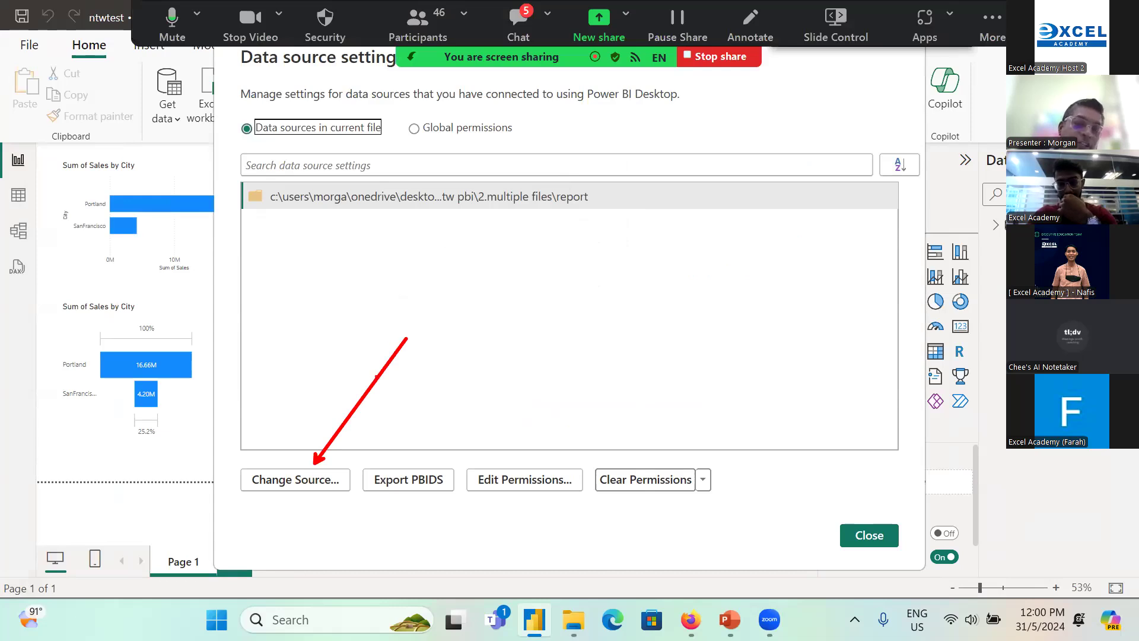
key("Escape")
left_click(287, 487)
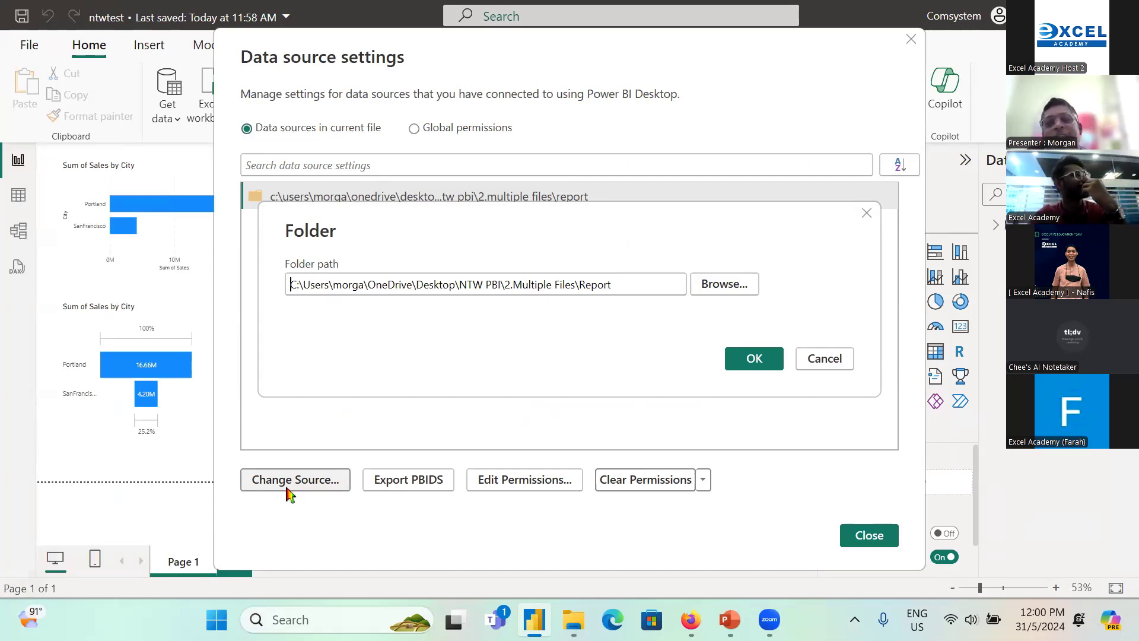
key("Return")
key("Return")
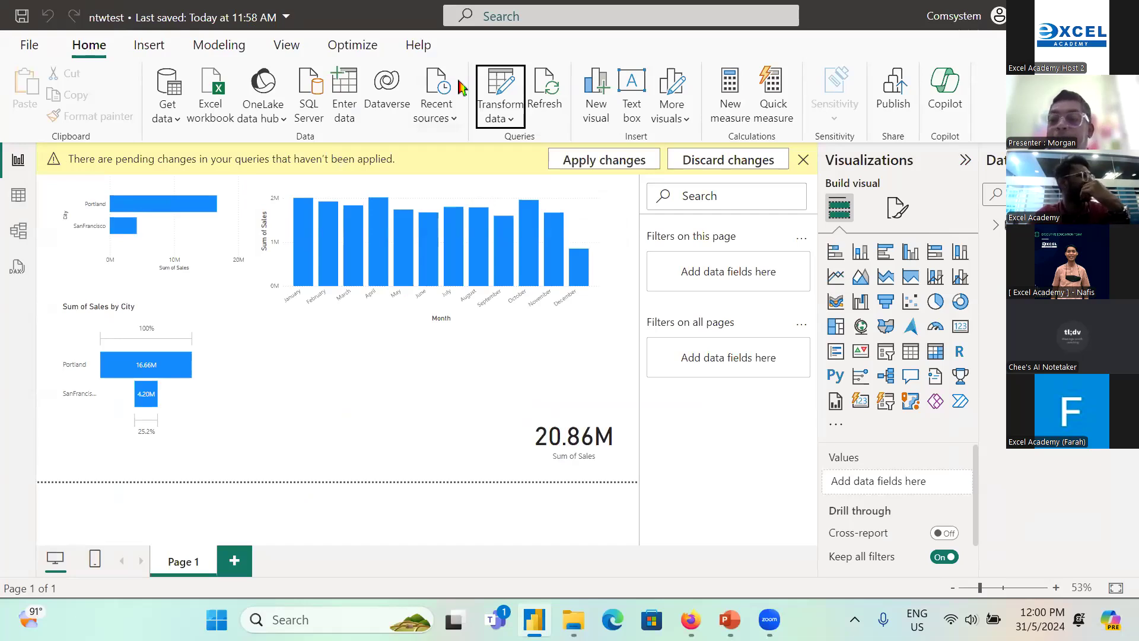
left_click(459, 82)
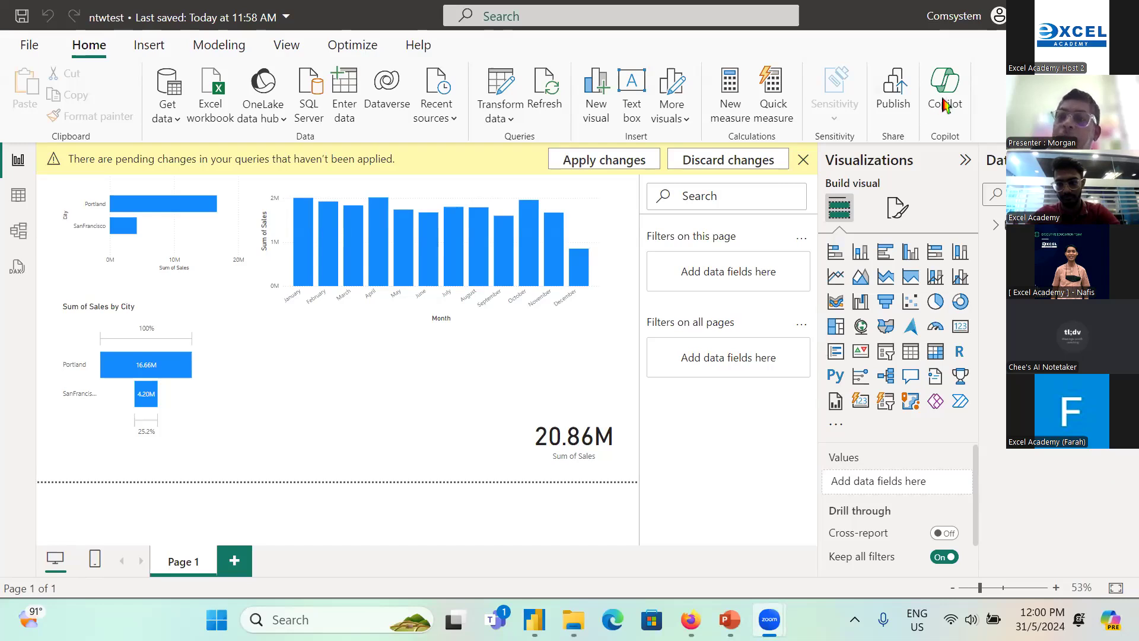
Step: Leave the report, close the Report folder window, and open the Purchases by Platforms workbook from NTW PBI, 1.Multiple Sheets
left_click(1037, 15)
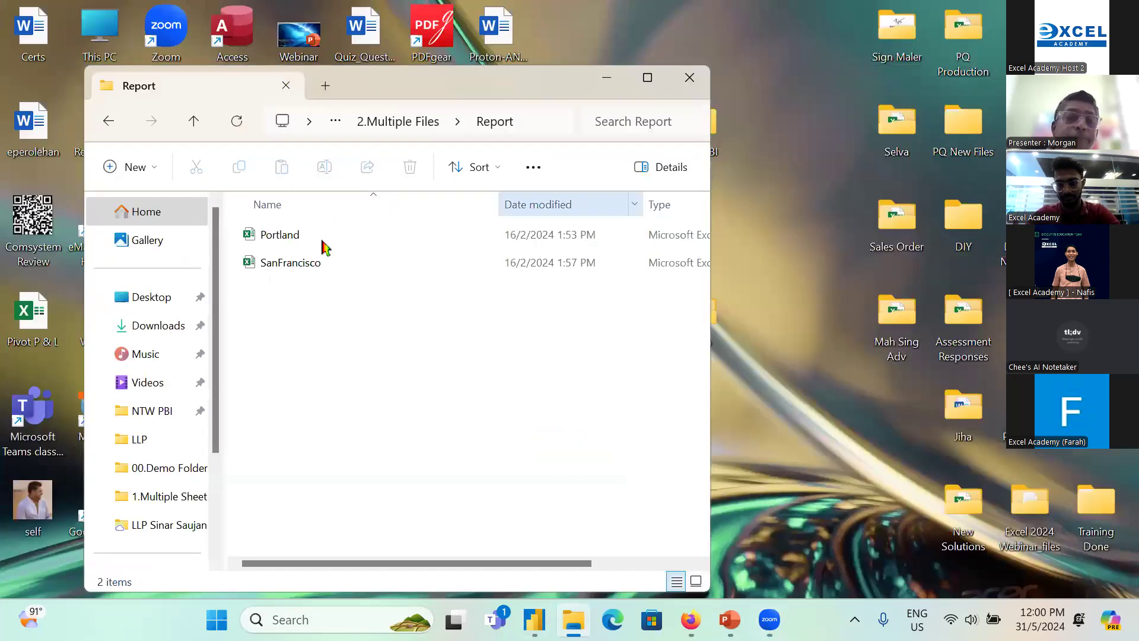
left_click(689, 79)
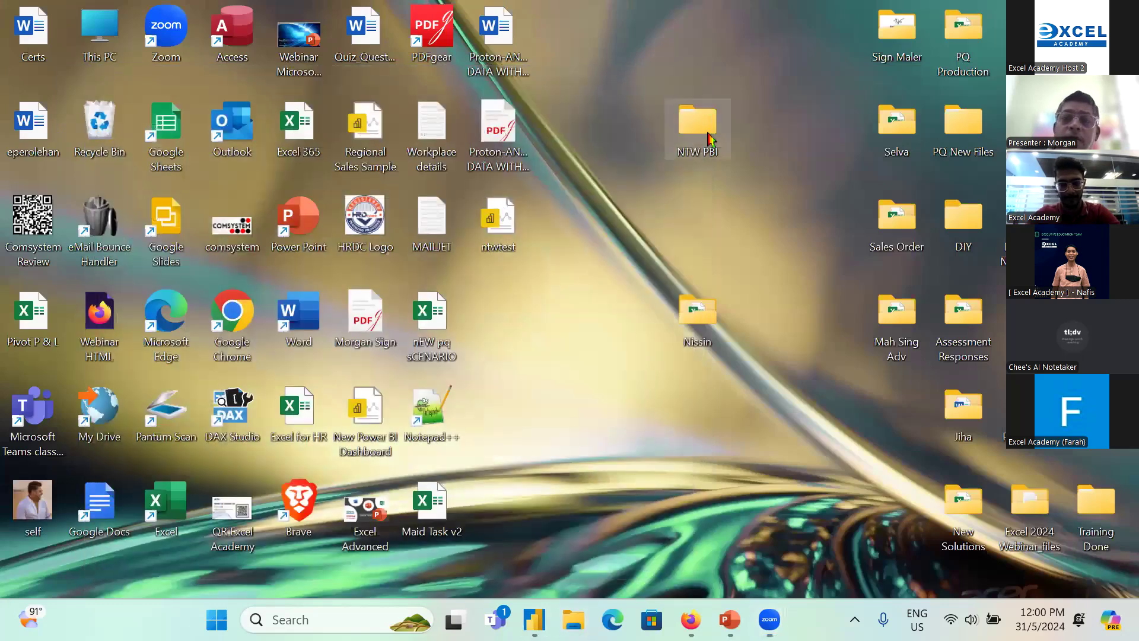
double_click(710, 139)
double_click(301, 233)
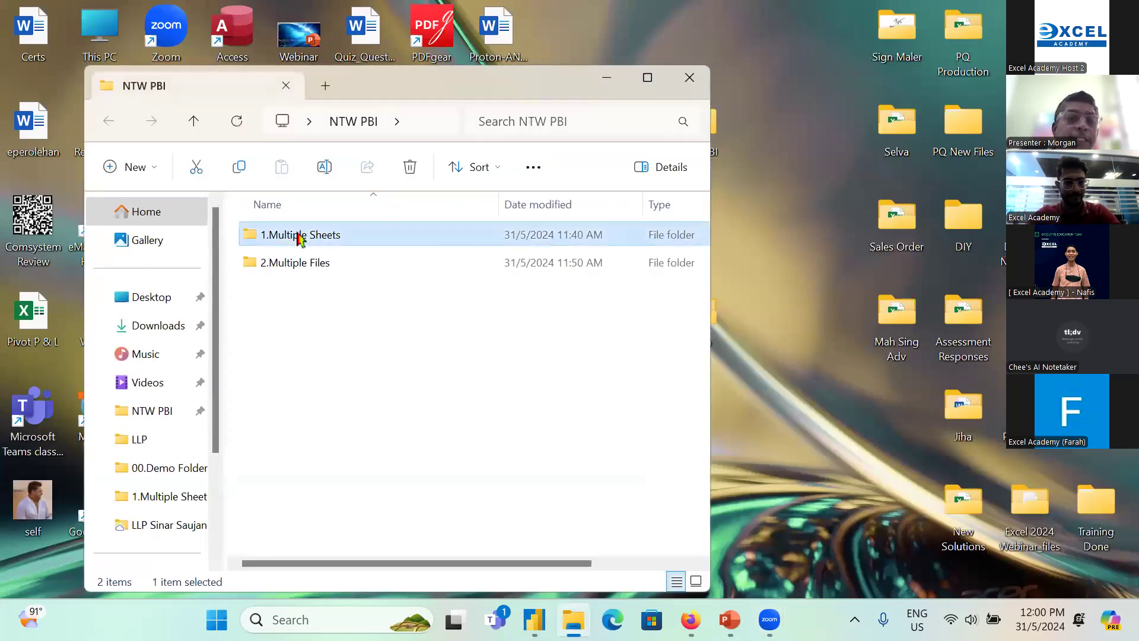
left_click(297, 243)
double_click(295, 244)
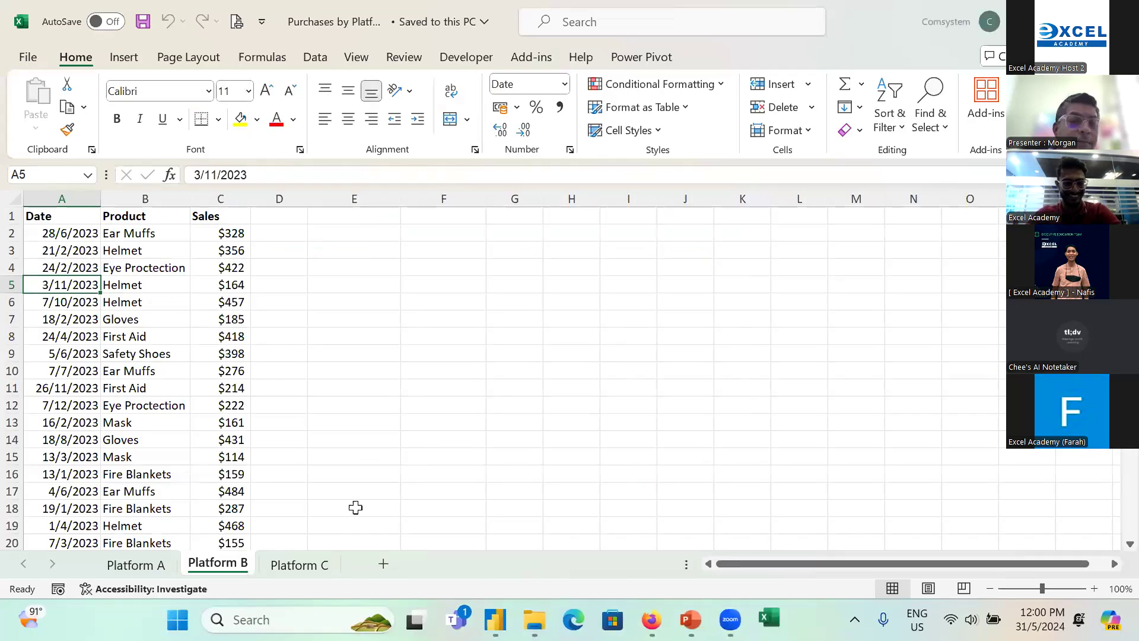
Step: Insert a blank sheet after Platform B, mark it with a red arrow and the platform sheets with check marks, and clear the annotations
left_click(384, 563)
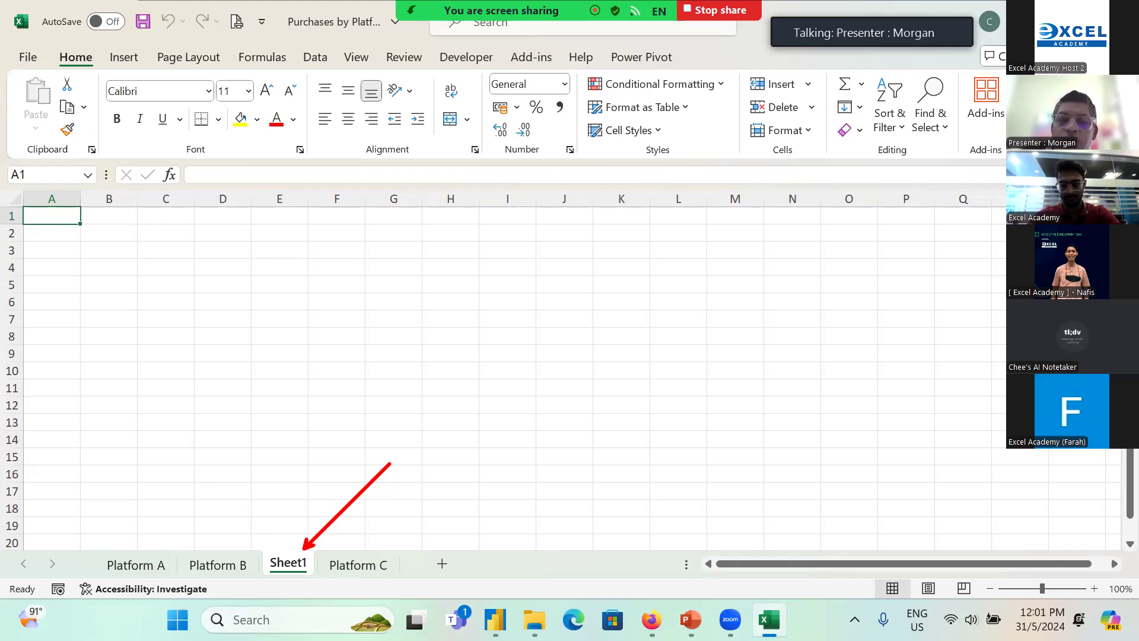
mouse_move(152, 530)
left_mouse_down()
mouse_move(196, 500)
mouse_move(221, 536)
mouse_move(251, 492)
left_mouse_up()
left_click_drag(352, 536, 398, 514)
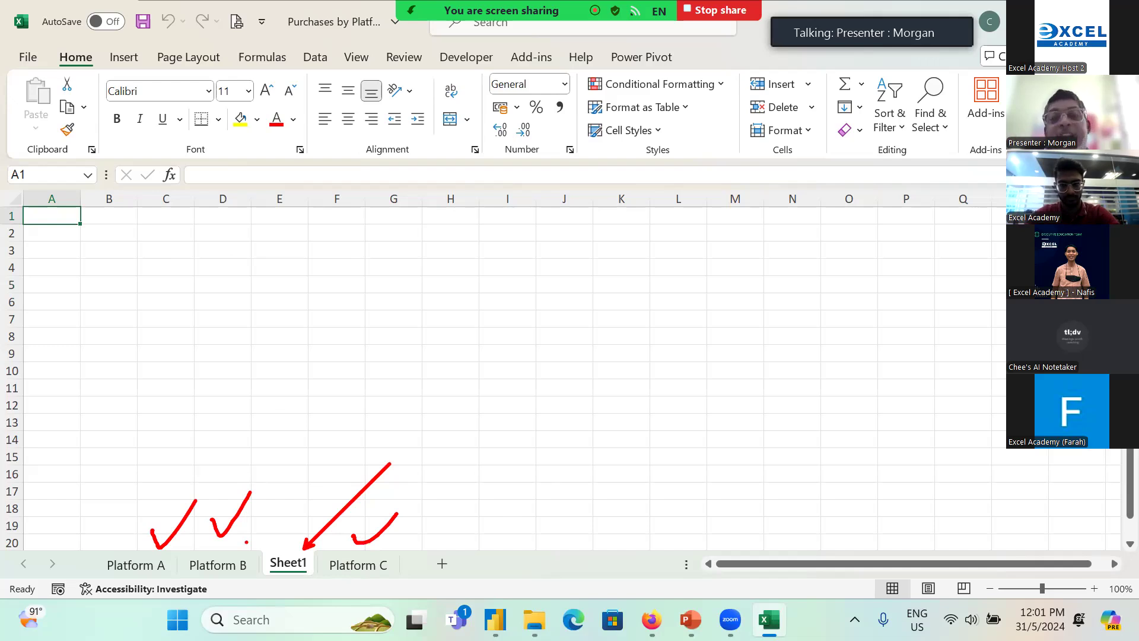
key("Escape")
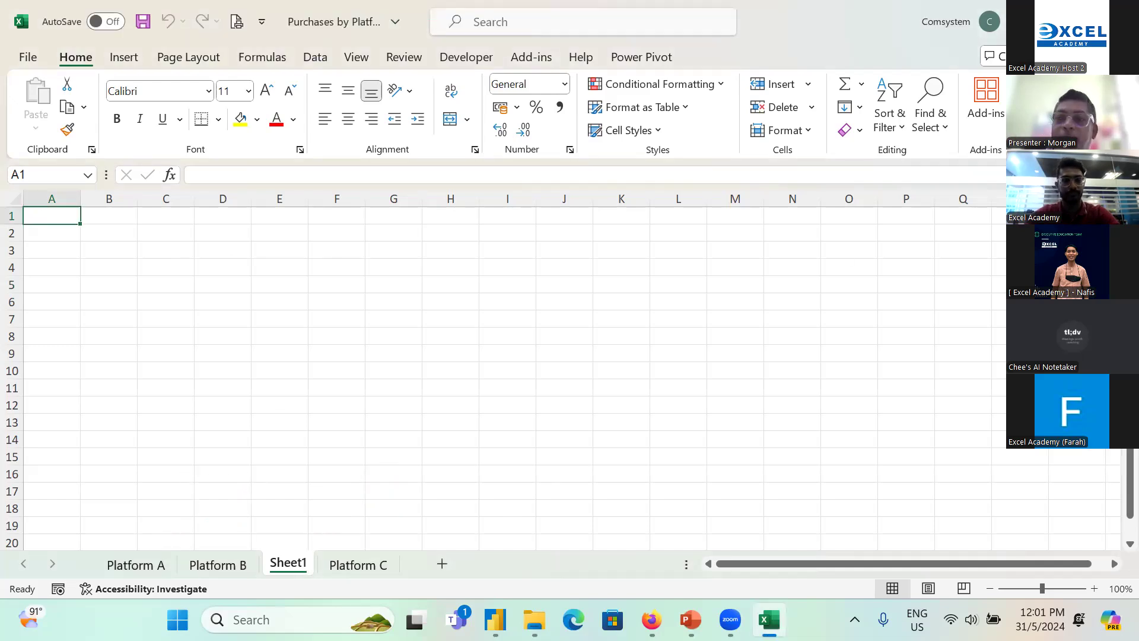
Step: Close the Purchases by Platforms workbook without saving the changes
left_click(1119, 18)
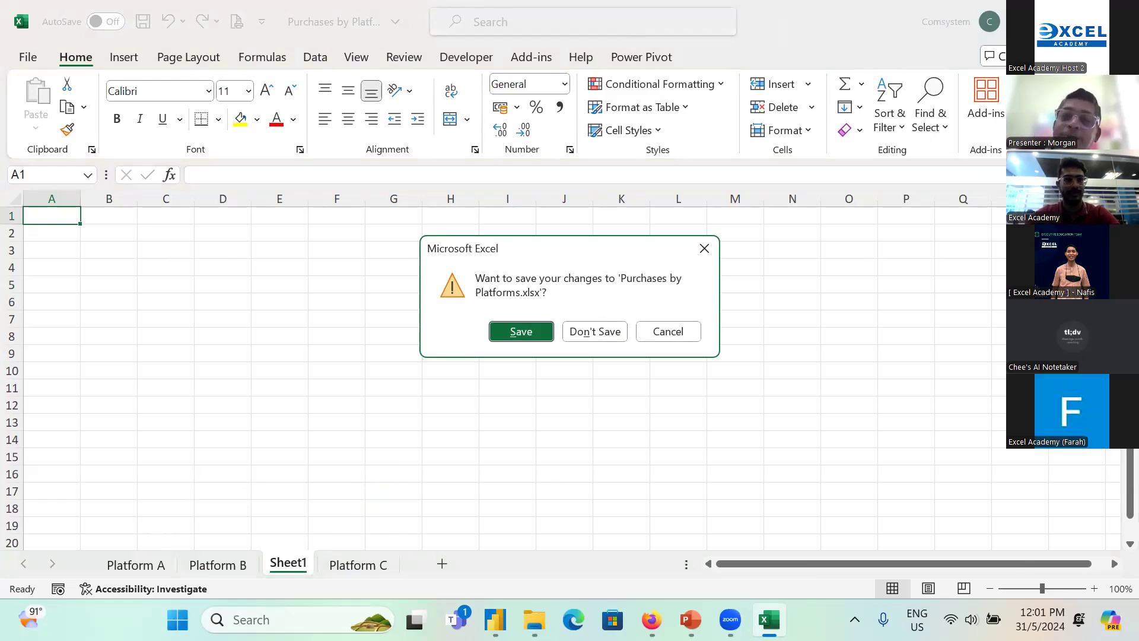
left_click(586, 327)
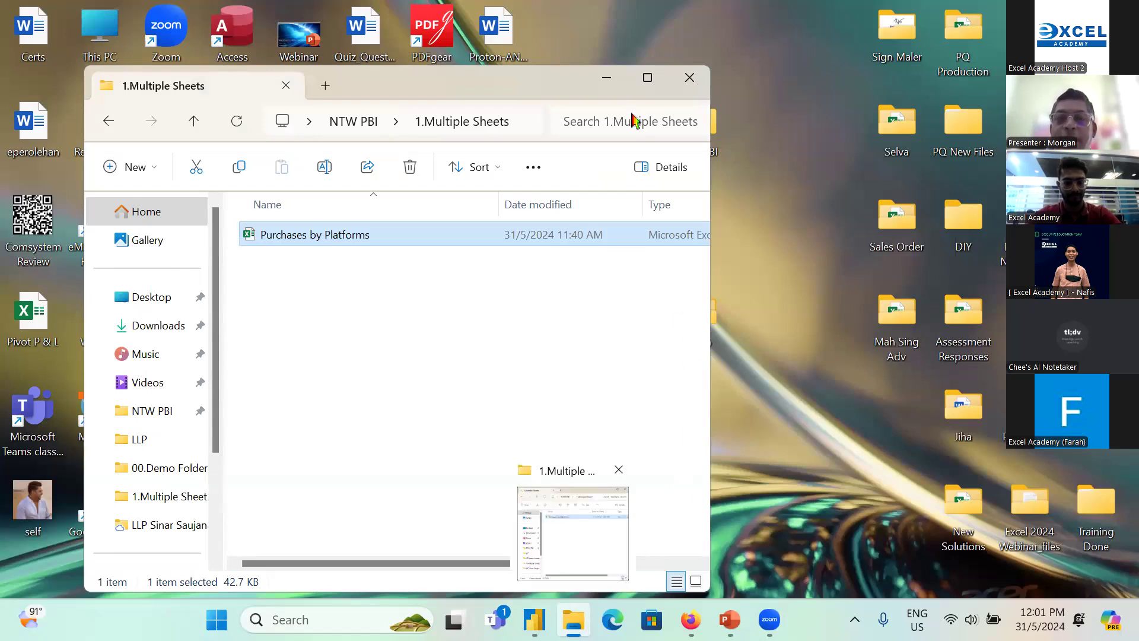
left_click(633, 51)
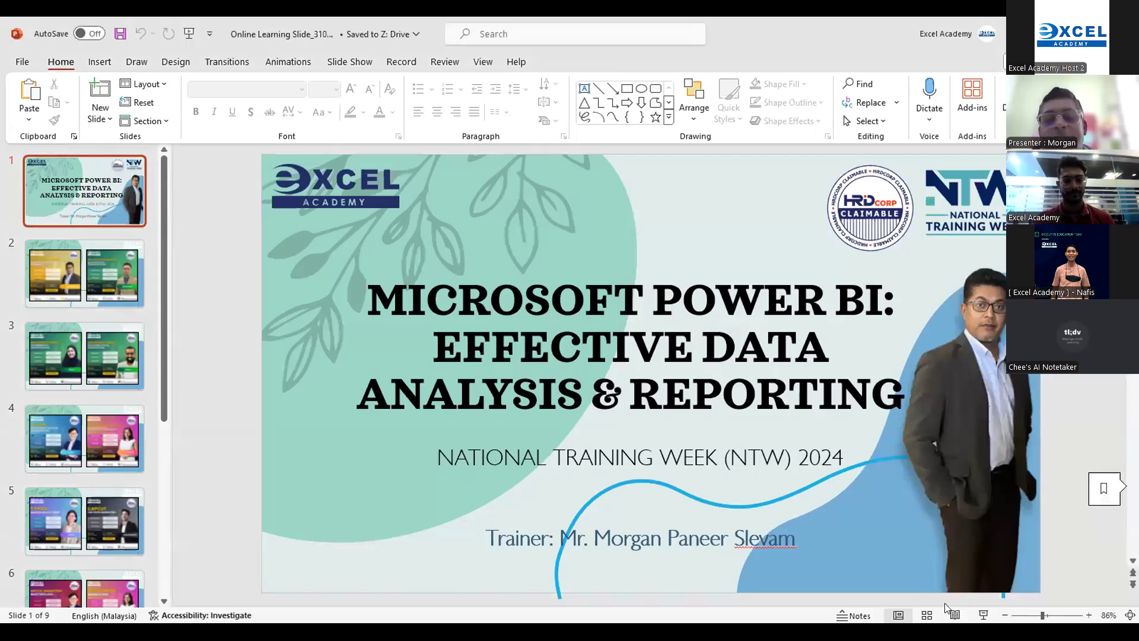
Step: Start the PowerPoint slide show from the title slide and advance to the slide with the two Microsoft Excel courses
left_click(983, 615)
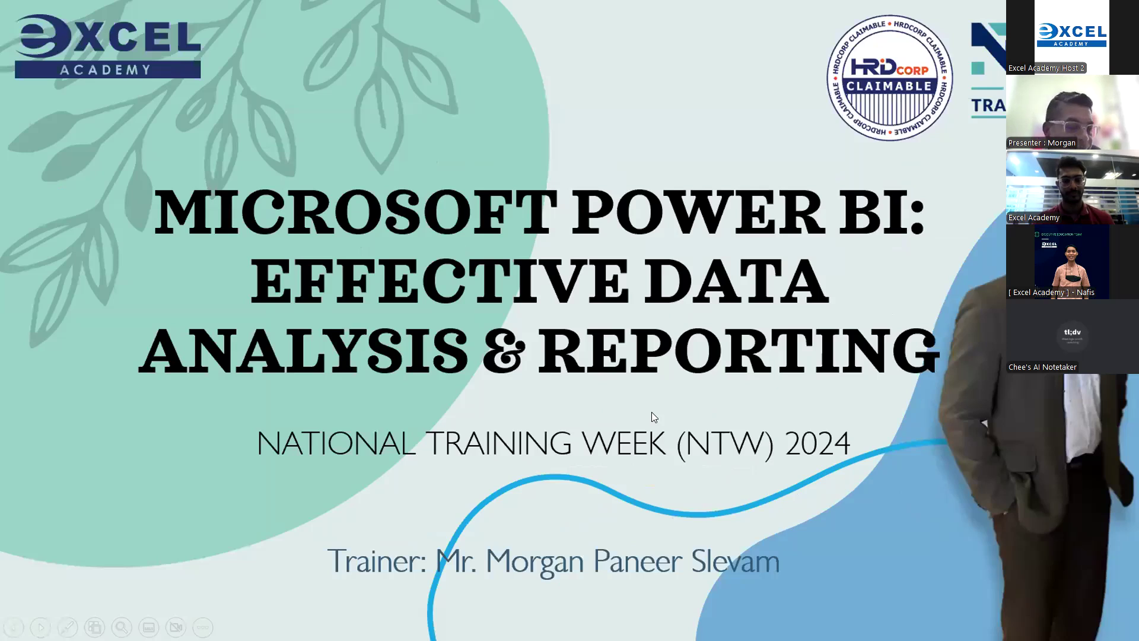
left_click(651, 412)
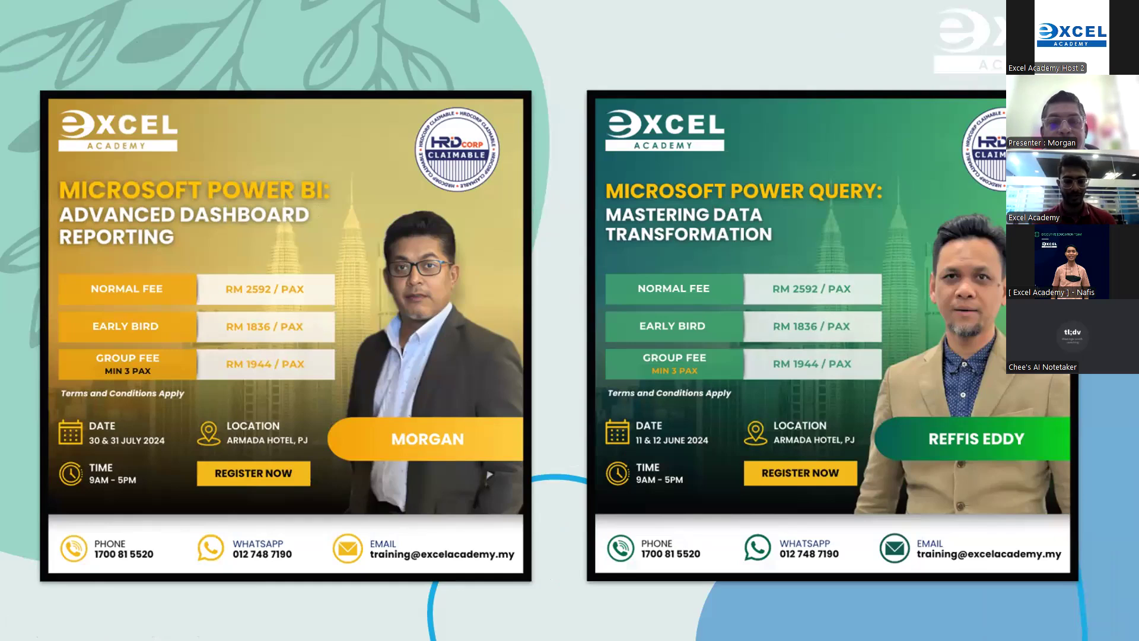
left_click(490, 475)
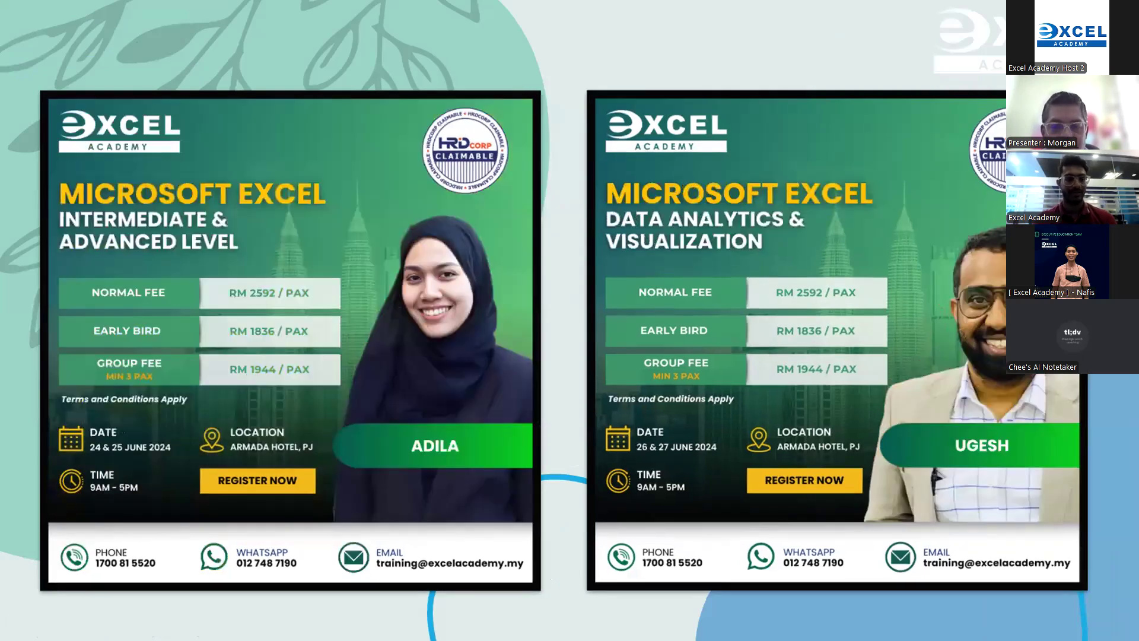